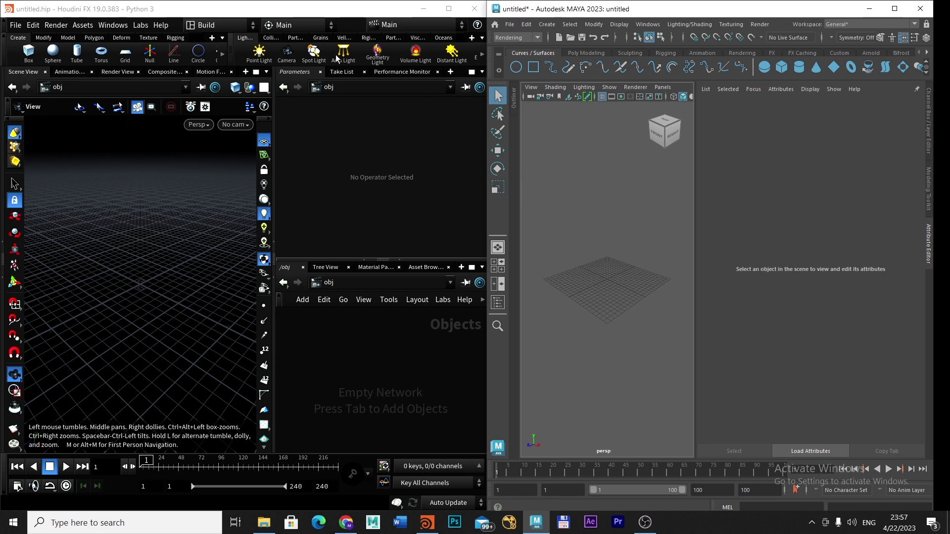
# Maximize the Houdini window and switch its scene viewport to the Front view.
pyautogui.click(449, 8)
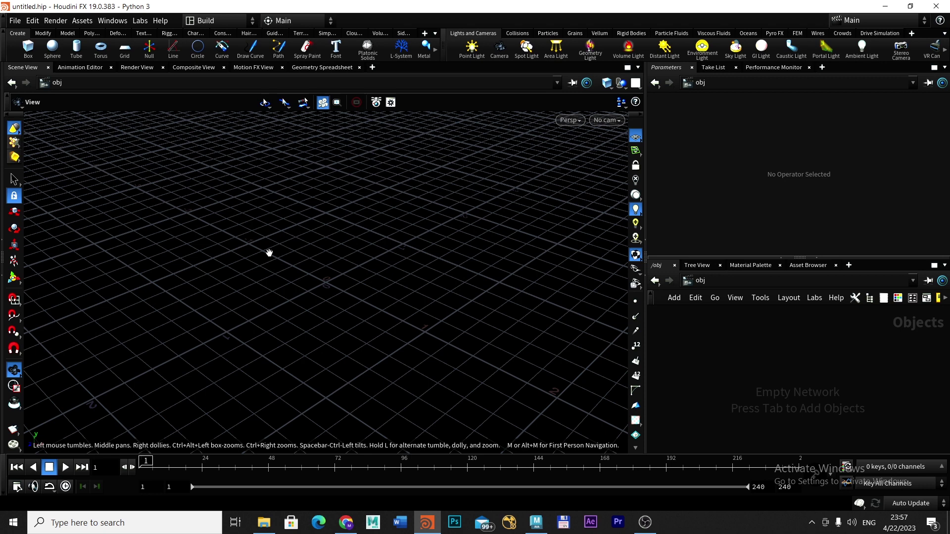
pyautogui.hotkey('alt', '2')
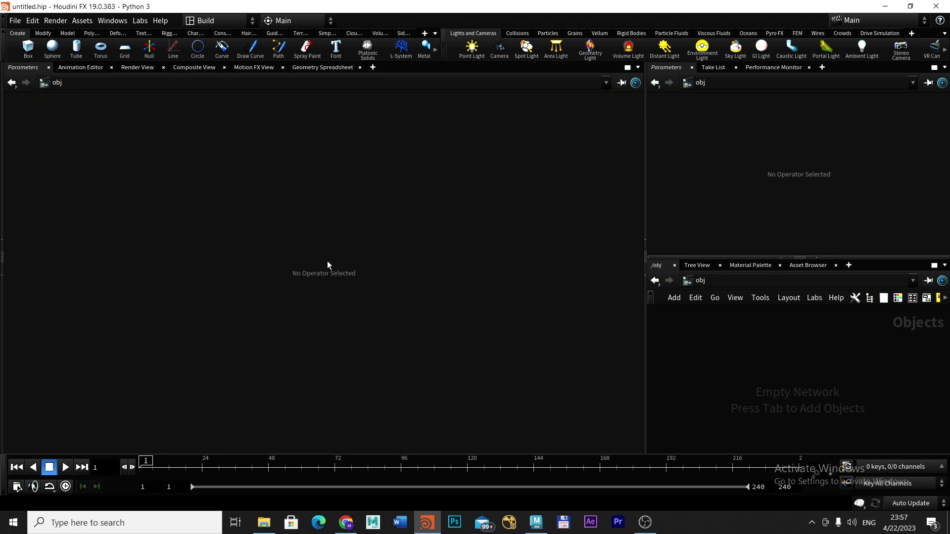
pyautogui.hotkey('alt', '2')
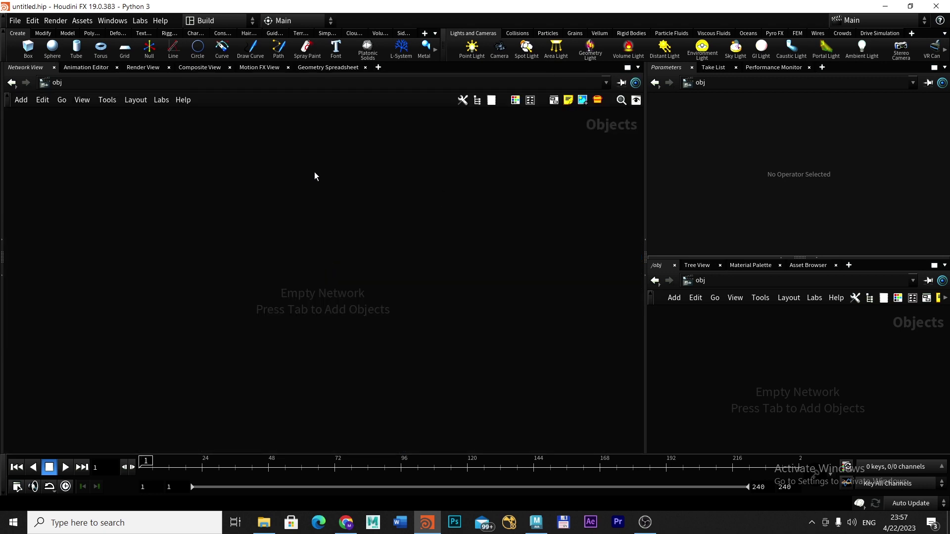
pyautogui.hotkey('alt', '1')
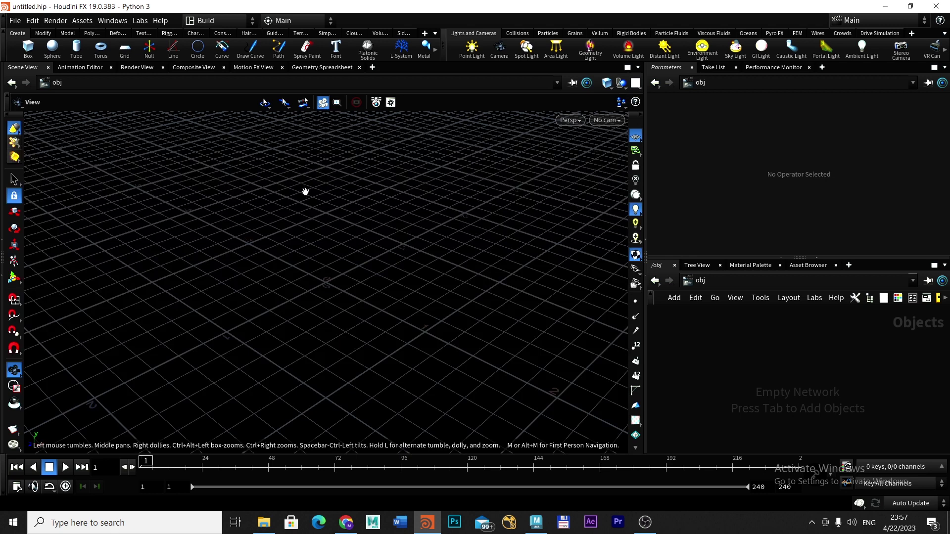
pyautogui.hotkey('space', '3')
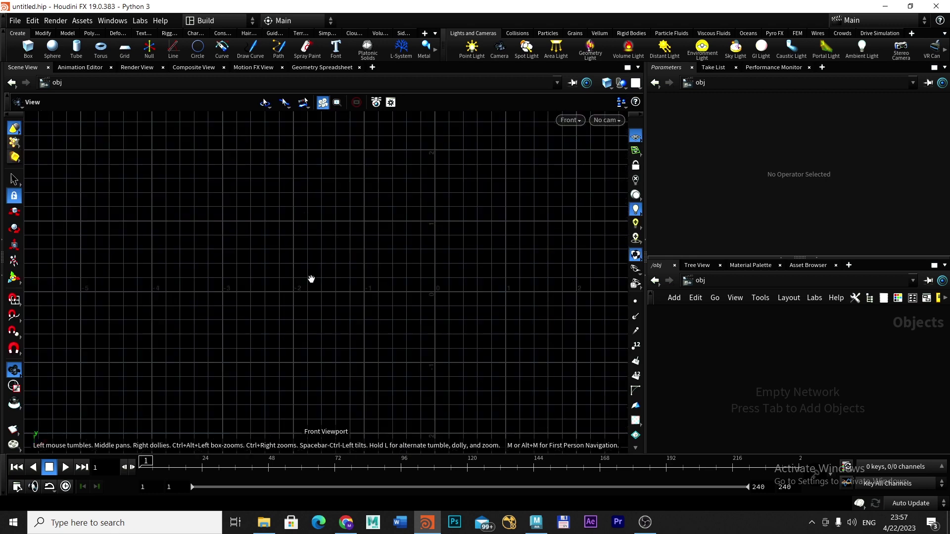
pyautogui.scroll(2, 272, 276)
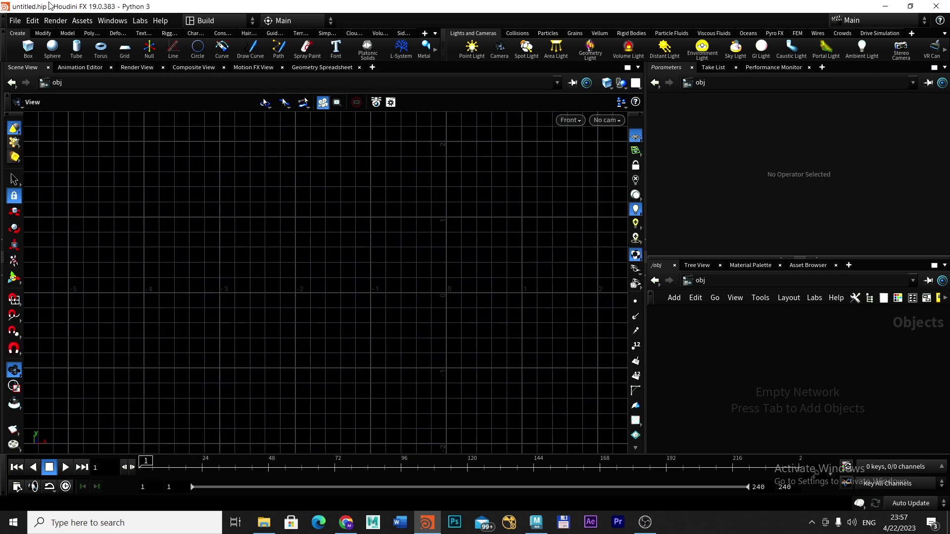
# Draw a smooth six-point Bezier curve rising from the lower left to the upper right of the Front view, and finish it.
pyautogui.click(223, 50)
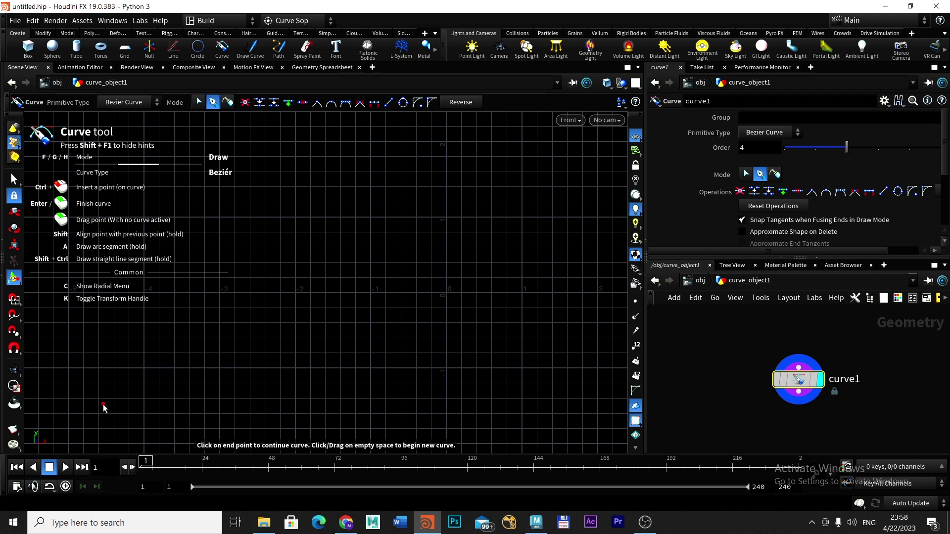
pyautogui.click(103, 405)
pyautogui.moveTo(236, 375); pyautogui.dragTo(276, 359)
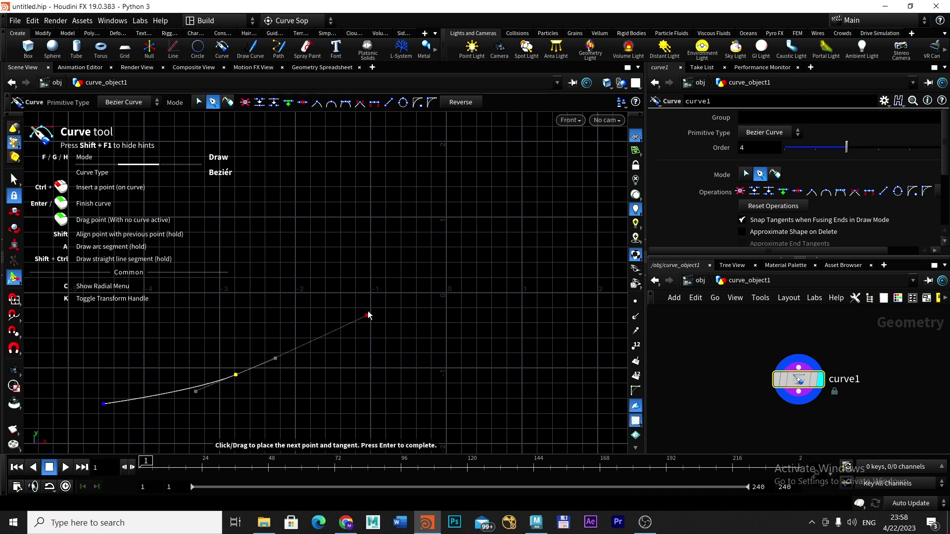
pyautogui.moveTo(362, 310); pyautogui.dragTo(394, 285)
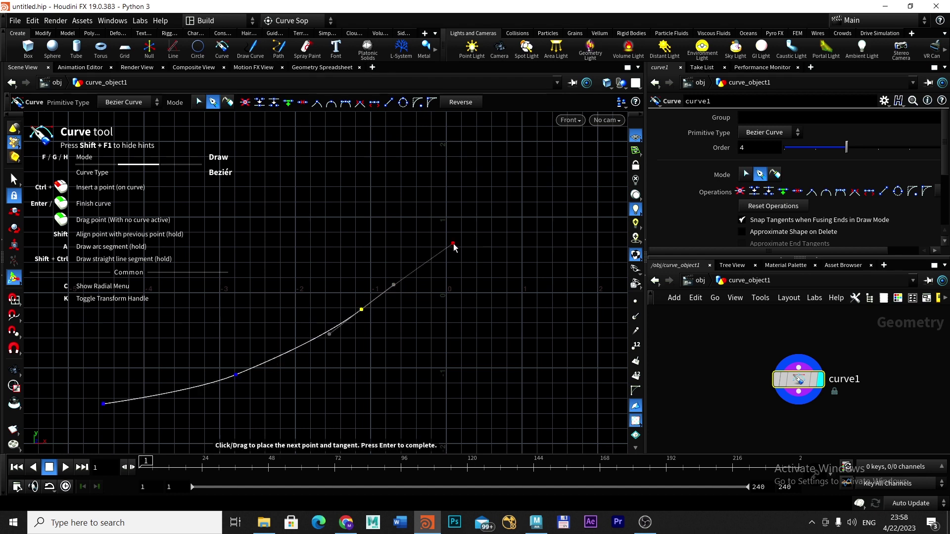
pyautogui.moveTo(452, 243); pyautogui.dragTo(480, 221)
pyautogui.moveTo(516, 192); pyautogui.dragTo(562, 152)
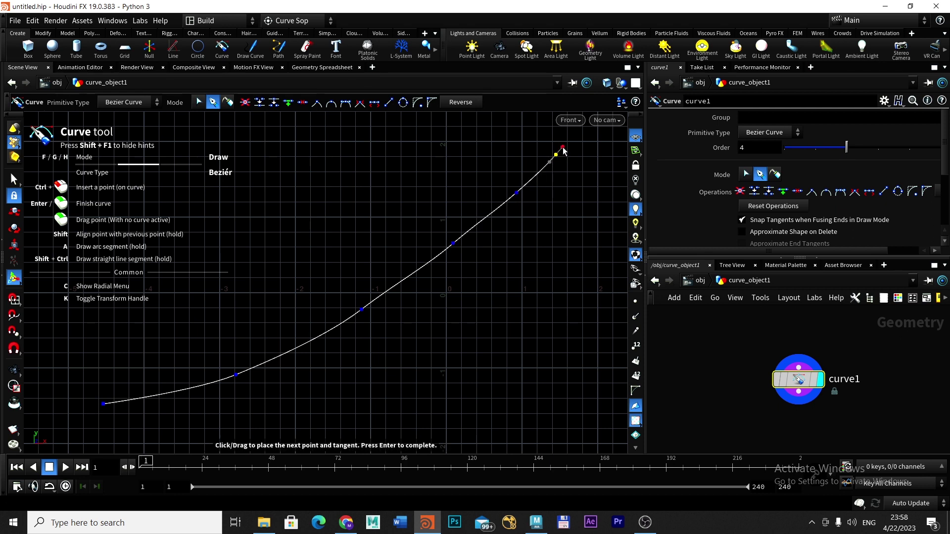
pyautogui.rightClick(558, 158)
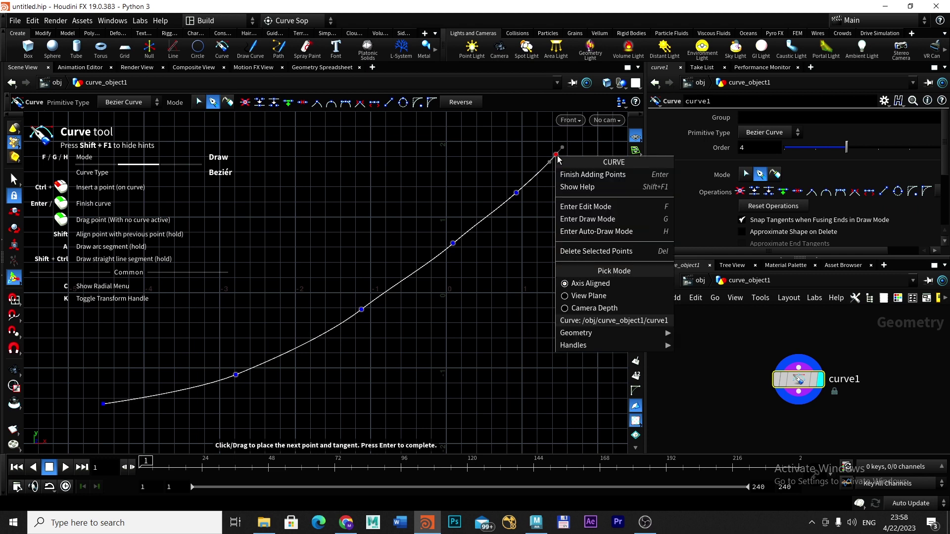
pyautogui.click(577, 175)
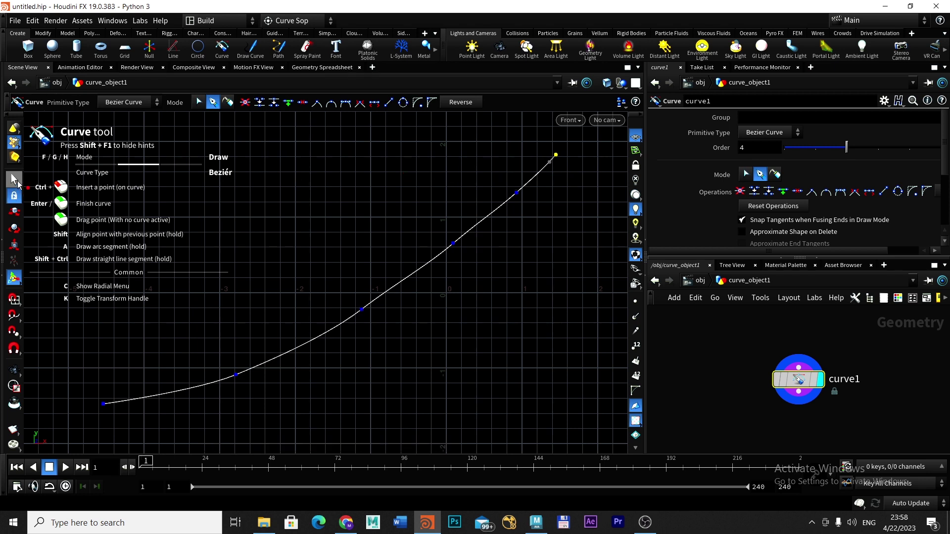
# Move the curve's middle control point (point 7) about 0.079 along X, with point display turned on.
pyautogui.click(15, 182)
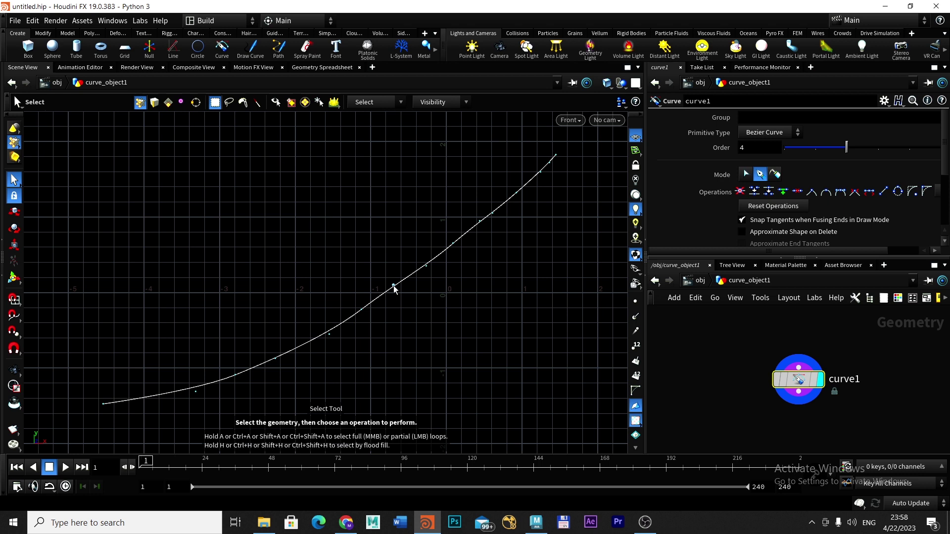
pyautogui.click(15, 213)
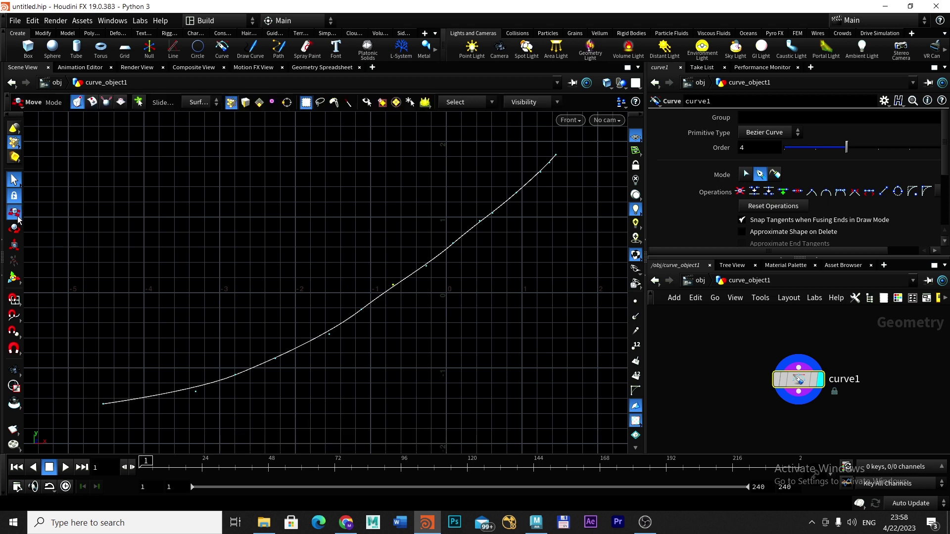
pyautogui.moveTo(350, 288); pyautogui.dragTo(351, 287)
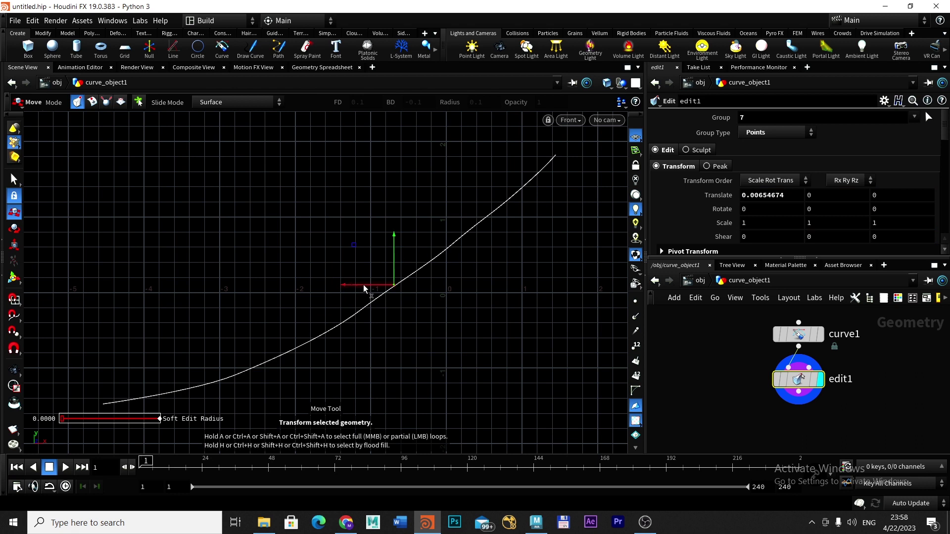
pyautogui.click(636, 302)
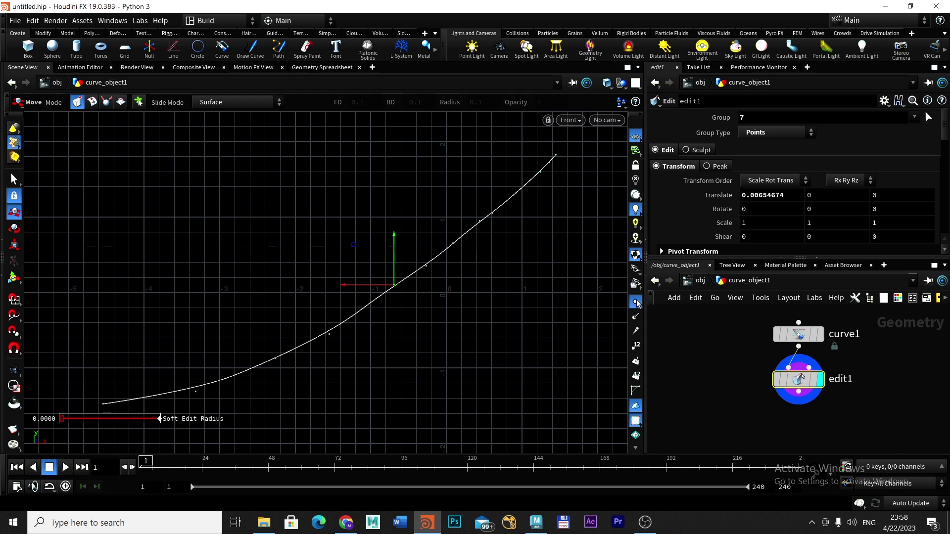
pyautogui.moveTo(347, 288); pyautogui.dragTo(352, 287)
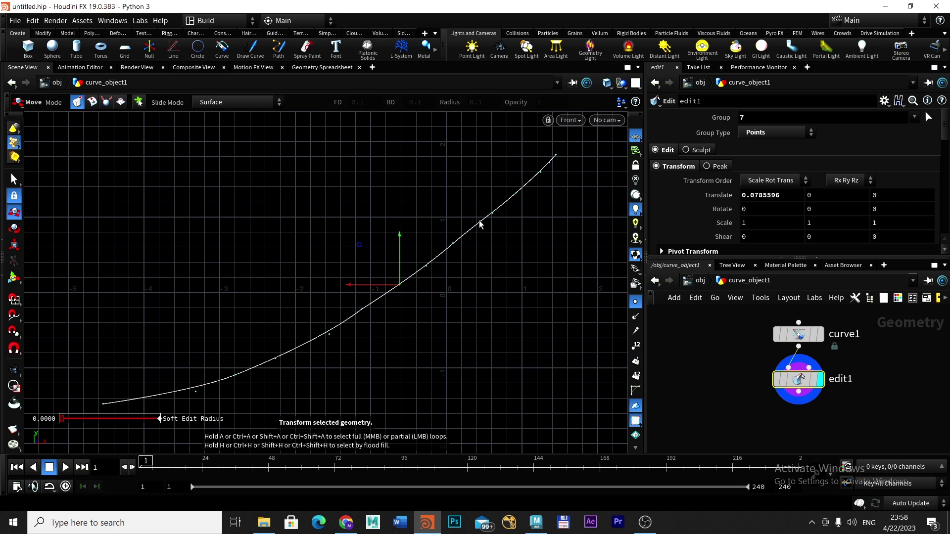
# Move control point 10 in the curve's upper part about 0.02 along X.
pyautogui.click(13, 179)
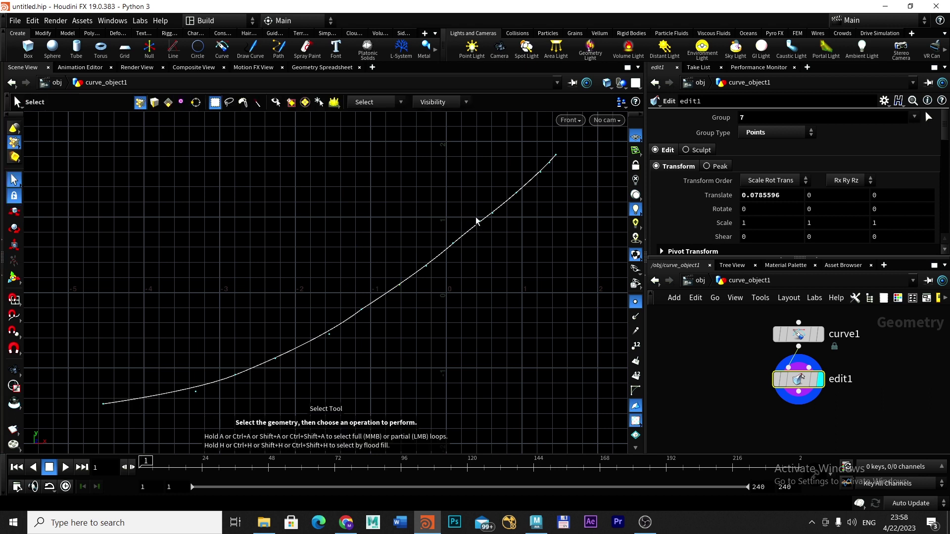
pyautogui.click(14, 212)
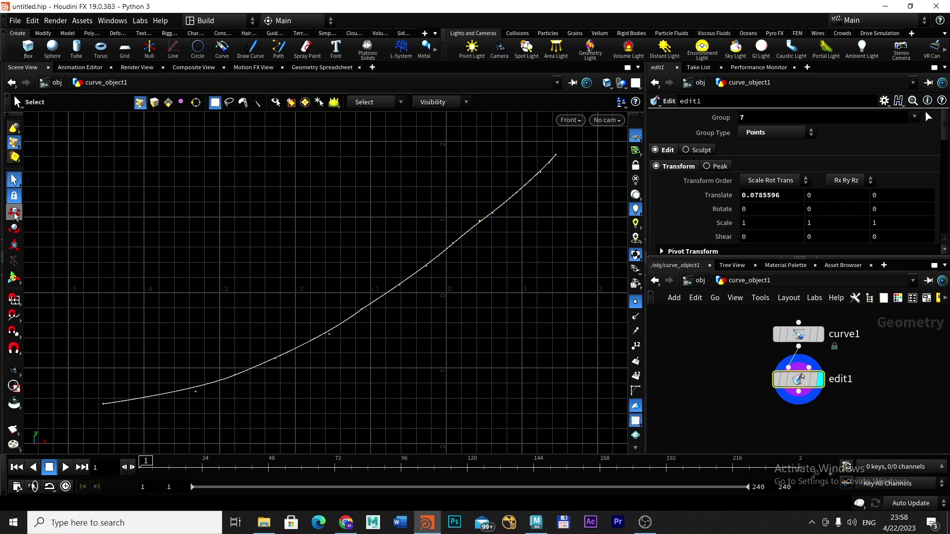
pyautogui.click(480, 221)
pyautogui.moveTo(432, 225); pyautogui.dragTo(431, 229)
# Reselect the curve's control point 7, move it about 0.059 along X, and return to the Select tool.
pyautogui.press('s')
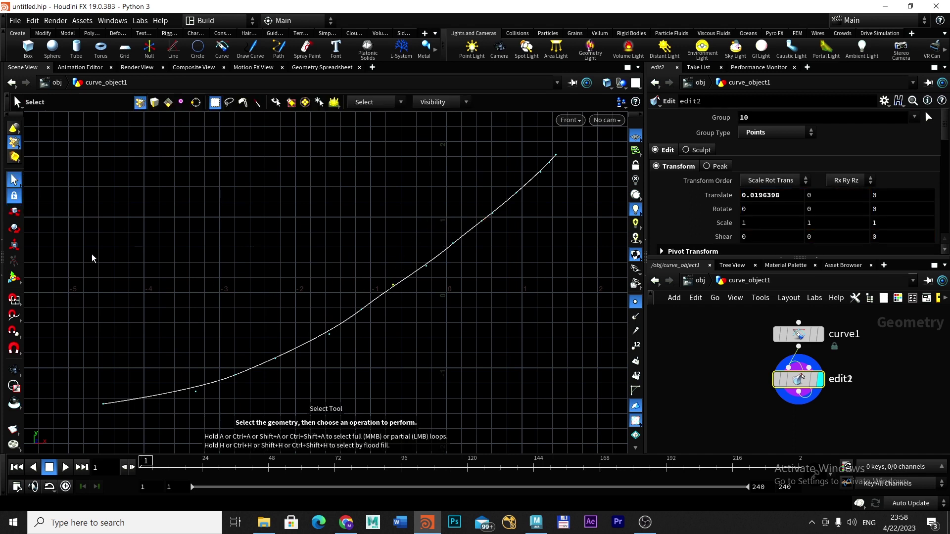
pyautogui.click(14, 212)
pyautogui.click(393, 285)
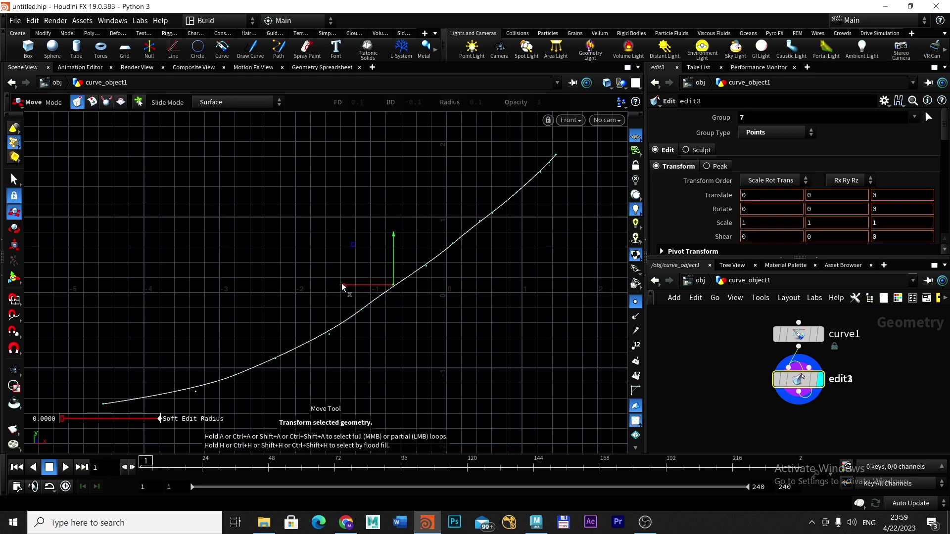
pyautogui.moveTo(343, 287); pyautogui.dragTo(347, 288)
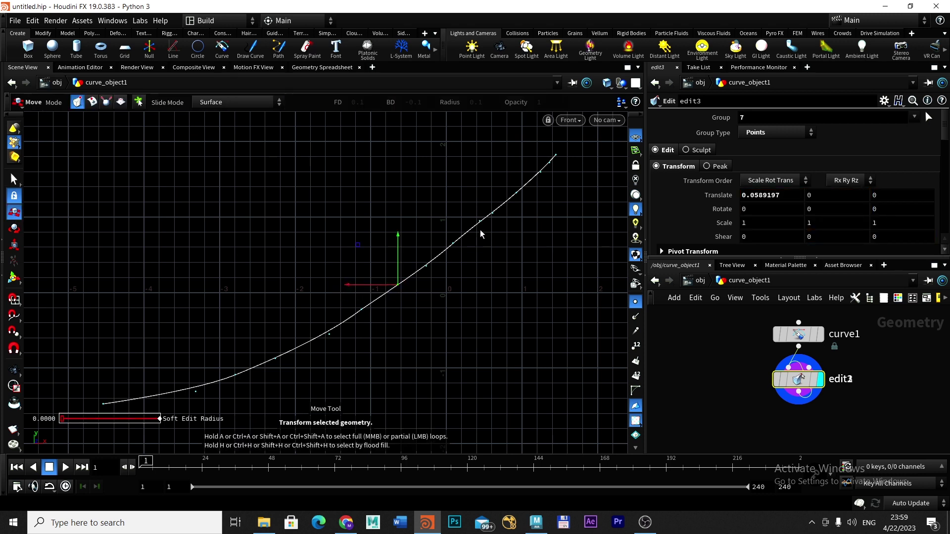
pyautogui.click(14, 180)
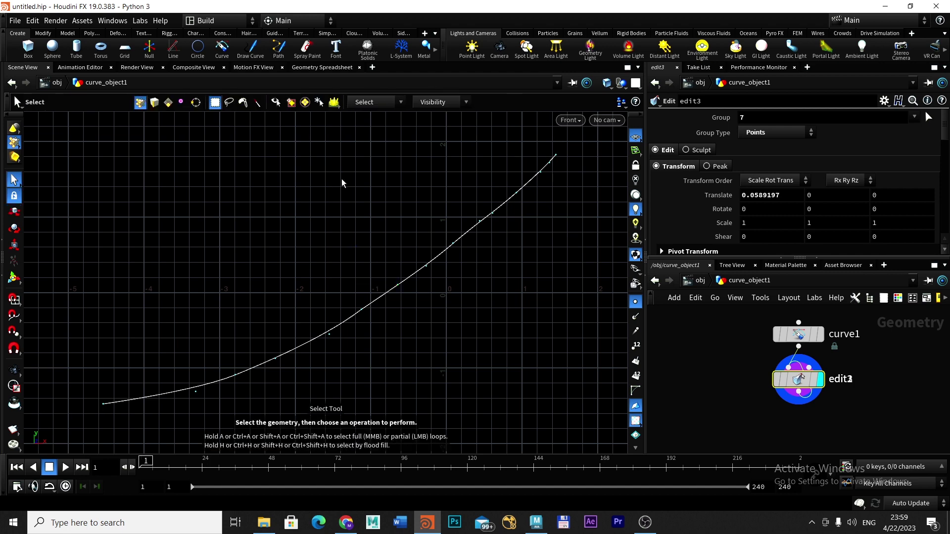
# Switch to Maya, maximize its window, and activate the EP Curve Tool with the Front view filling the viewport.
pyautogui.hotkey('alt', 'Tab')
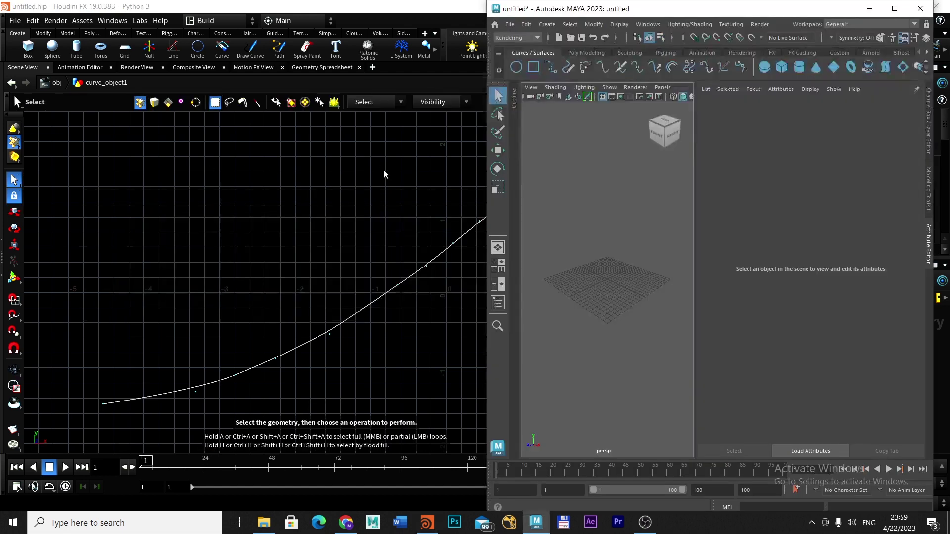
pyautogui.click(895, 8)
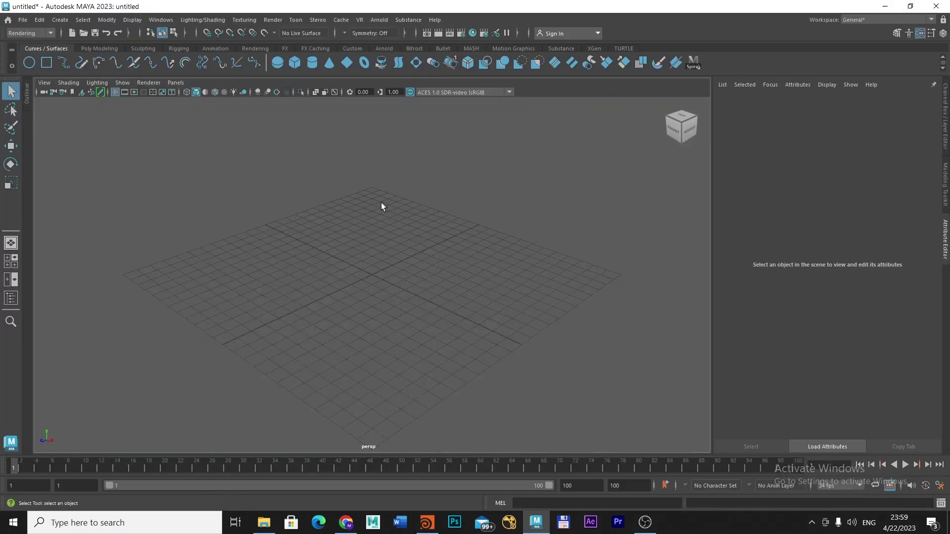
pyautogui.click(61, 21)
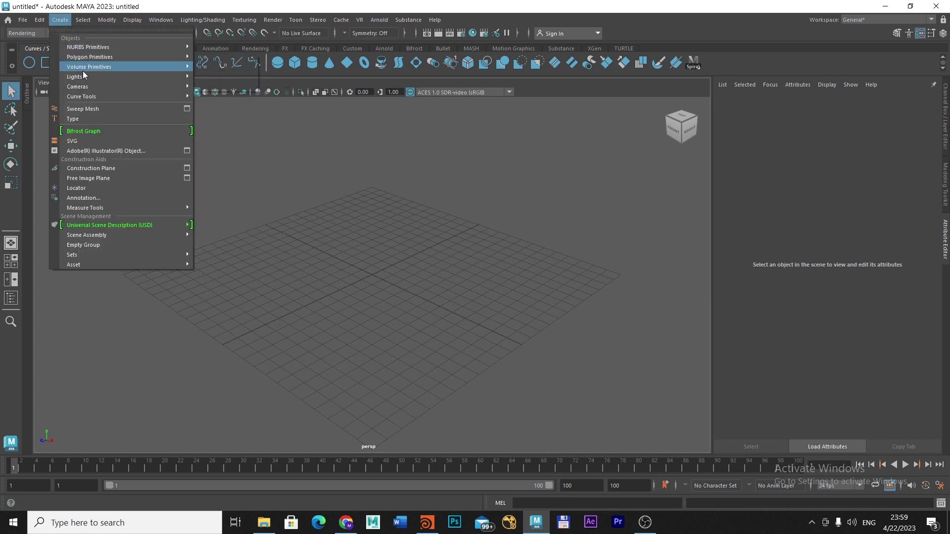
pyautogui.moveTo(99, 97)
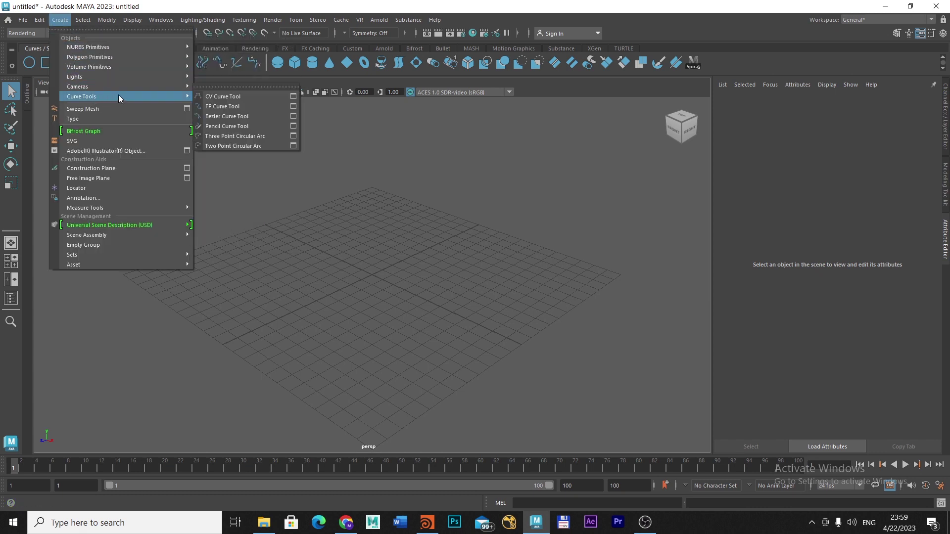
pyautogui.click(220, 107)
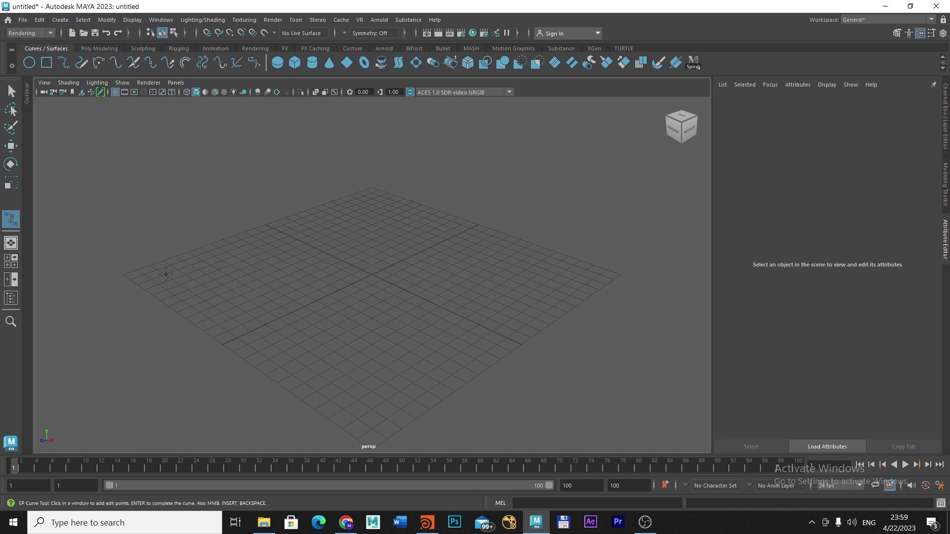
pyautogui.click(10, 261)
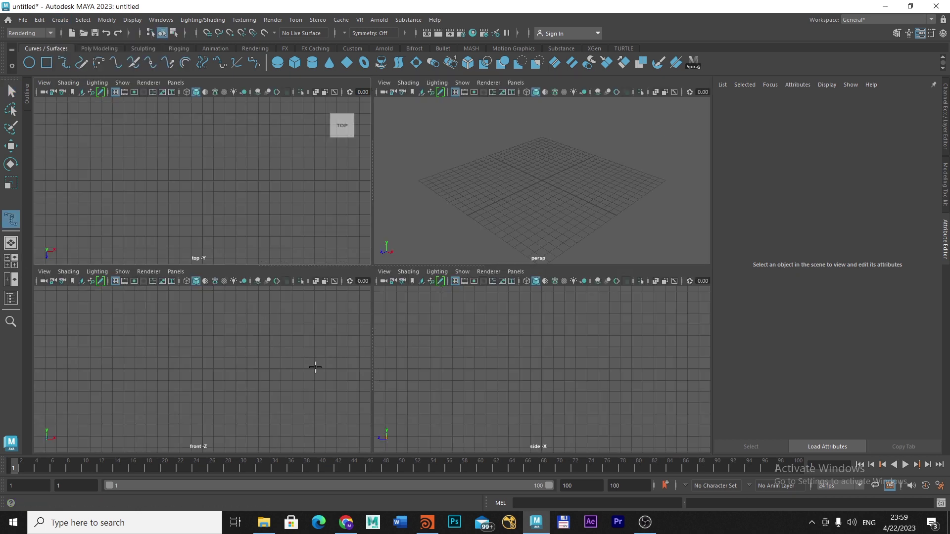
pyautogui.press('space')
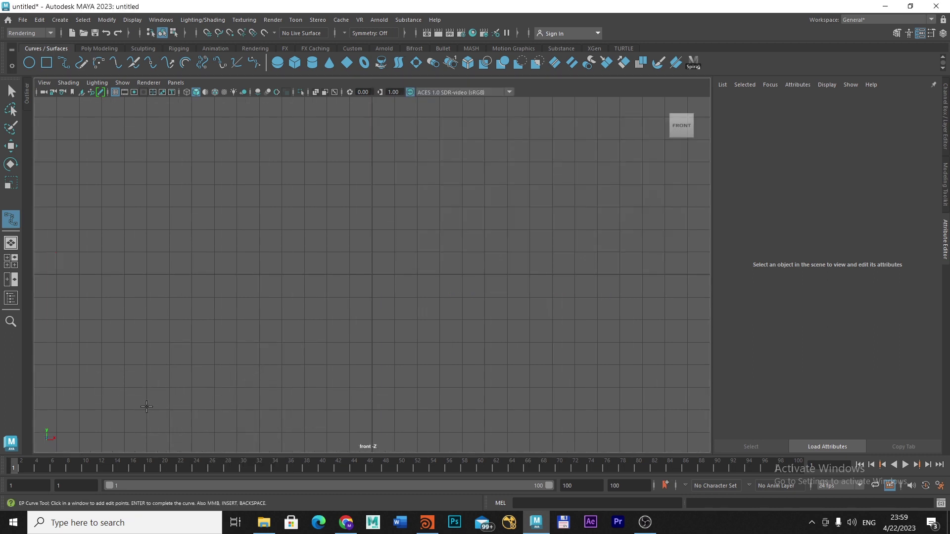
# Draw a smooth four-span EP curve rising from the lower left to the upper right of the Front view, and complete it.
pyautogui.click(189, 395)
pyautogui.click(345, 348)
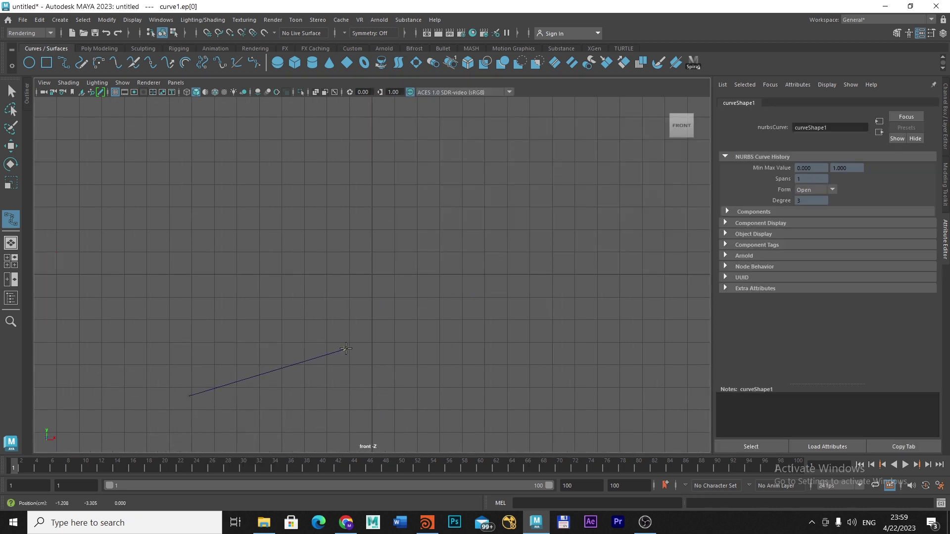
pyautogui.moveTo(346, 349); pyautogui.dragTo(365, 330)
pyautogui.click(485, 279)
pyautogui.moveTo(485, 280); pyautogui.dragTo(507, 248)
pyautogui.click(593, 182)
pyautogui.moveTo(593, 181); pyautogui.dragTo(636, 127)
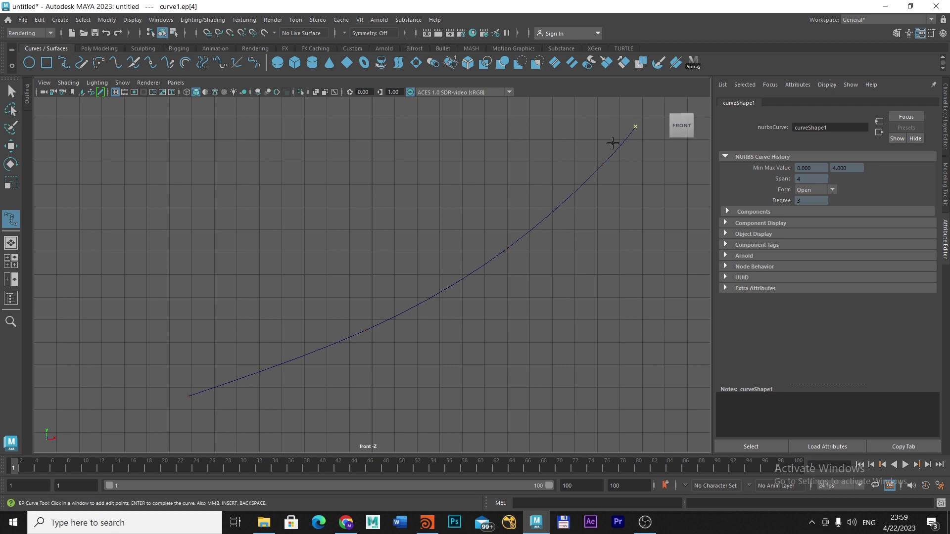
pyautogui.moveTo(614, 143); pyautogui.dragTo(624, 119, button='right')
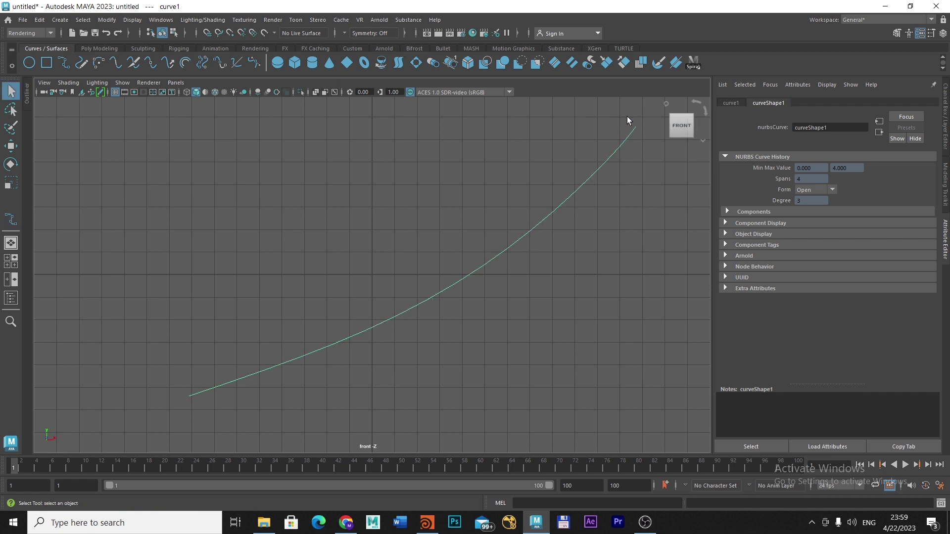
# Restore the Maya and Houdini windows from full screen to their smaller sizes.
pyautogui.click(912, 7)
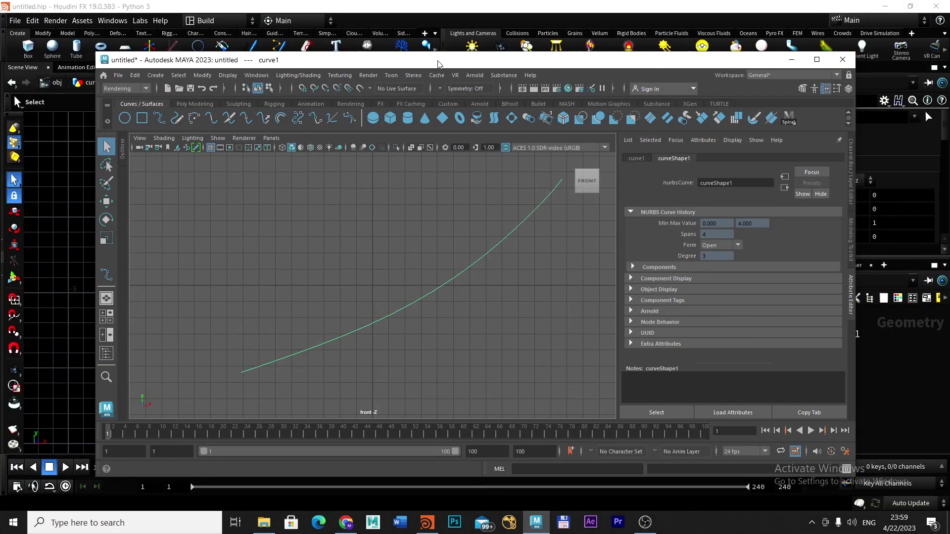
pyautogui.click(911, 6)
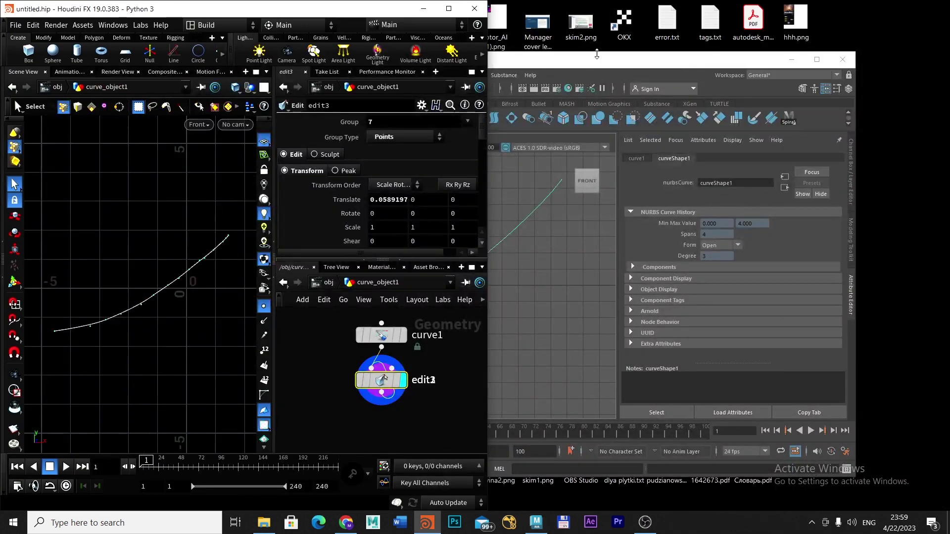
# Place the Maya window beside Houdini in the other half of the desktop and show the curve's edit points.
pyautogui.moveTo(576, 62); pyautogui.dragTo(948, 65)
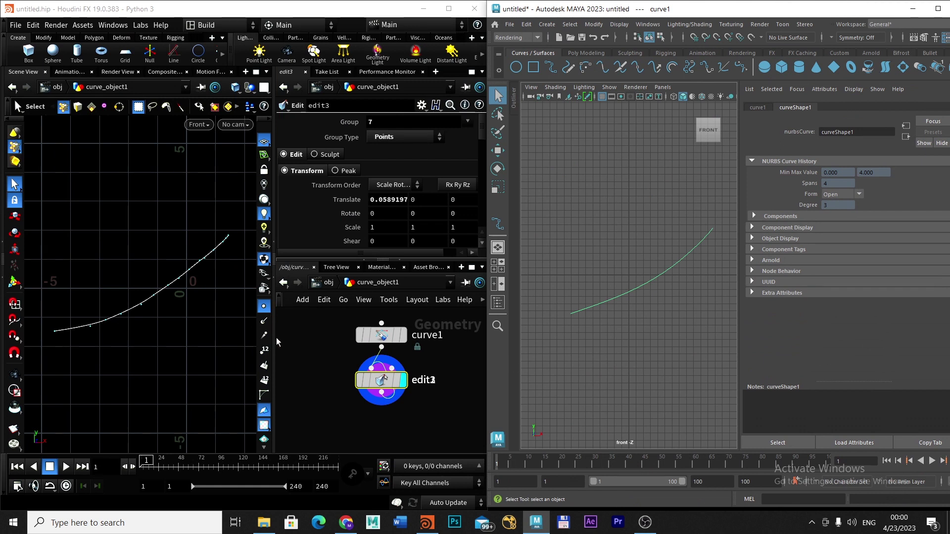
pyautogui.rightClick(624, 297)
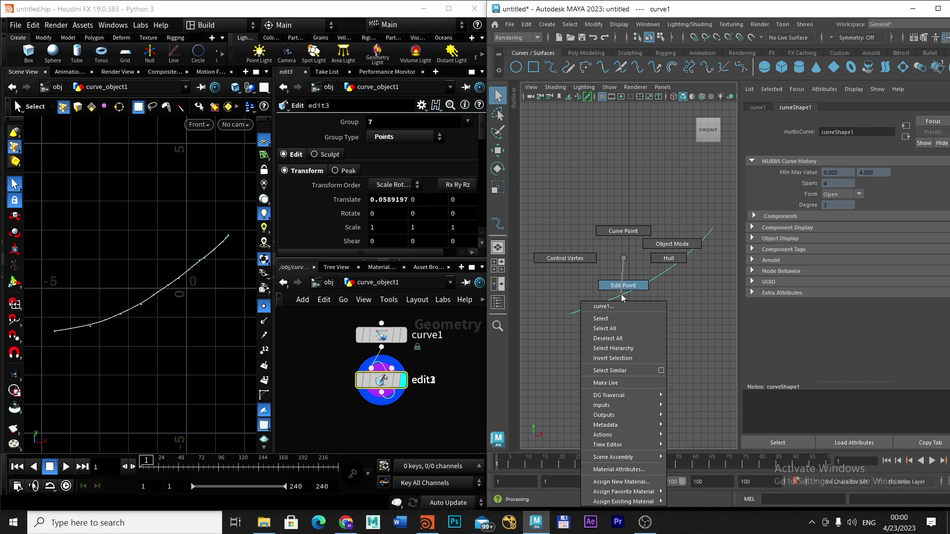
pyautogui.click(623, 287)
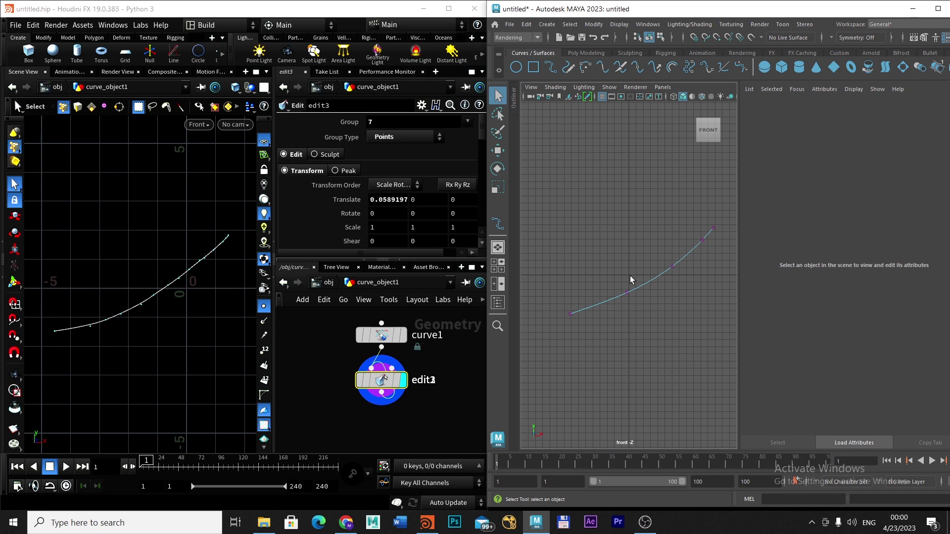
# Switch the Maya curve to control vertex mode and select all of its control vertices.
pyautogui.rightClick(626, 296)
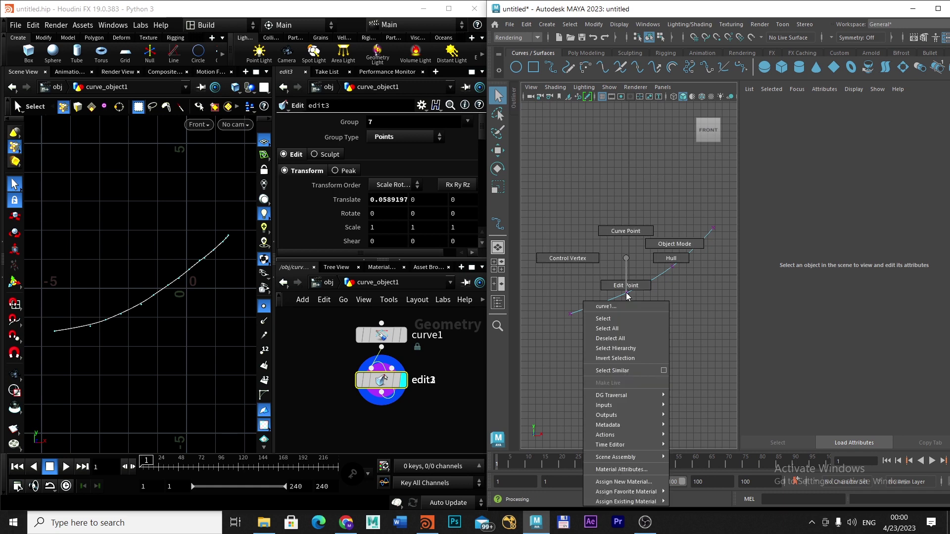
pyautogui.click(567, 257)
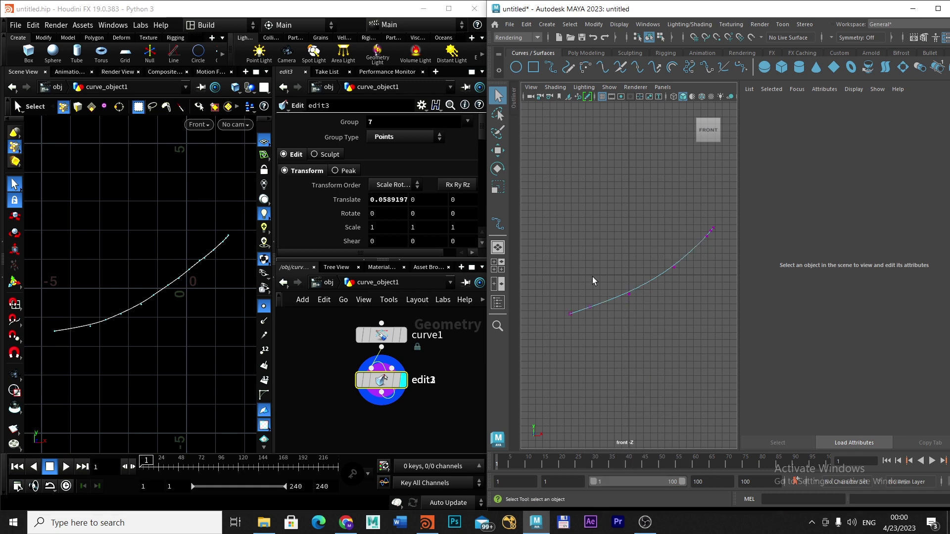
pyautogui.keyDown('alt'); pyautogui.moveTo(653, 298); pyautogui.dragTo(643, 313, button='middle'); pyautogui.keyUp('alt')
pyautogui.moveTo(539, 228); pyautogui.dragTo(722, 358)
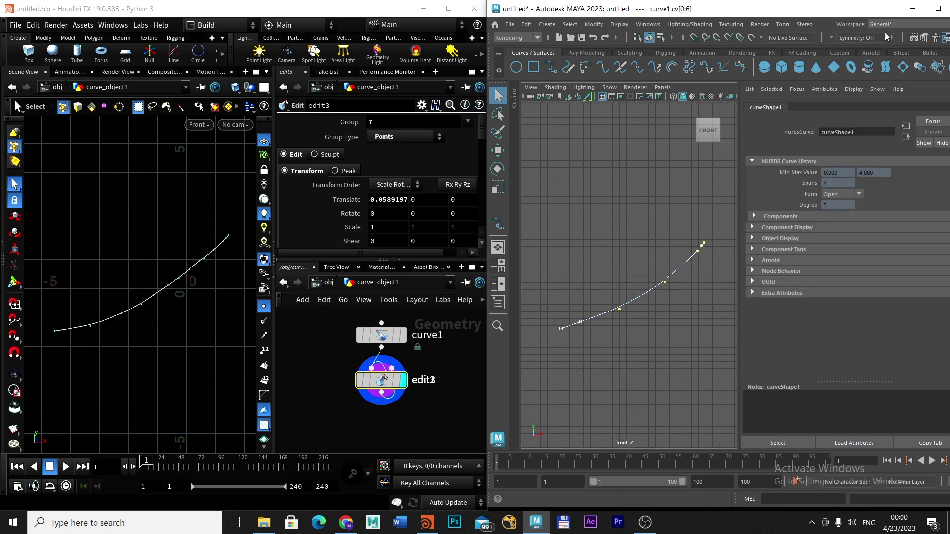
# Display the Channel Box for the selected control vertices and examine their full list of XYZ coordinates.
pyautogui.moveTo(862, 15)
pyautogui.mouseDown()
pyautogui.moveTo(815, 17)
pyautogui.moveTo(857, 13)
pyautogui.mouseUp()
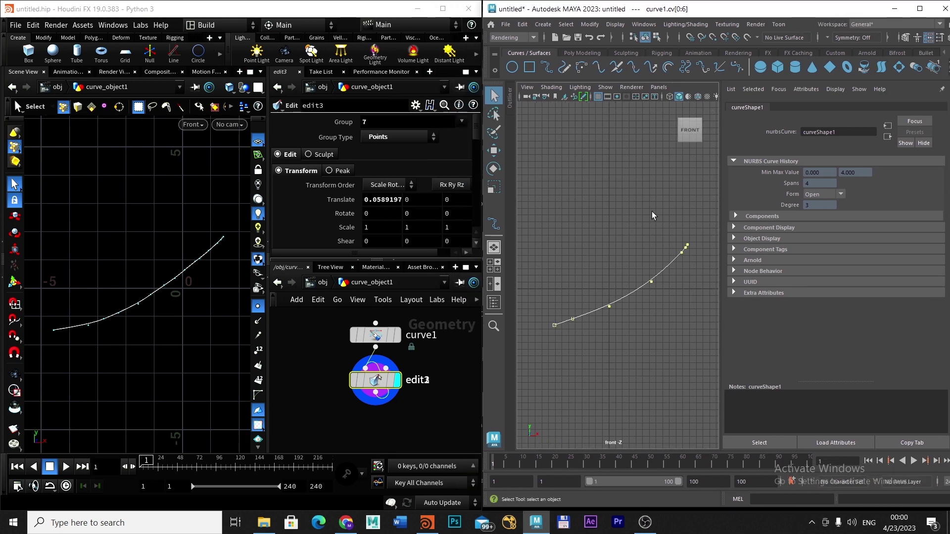
pyautogui.hotkey('ctrl', 'a')
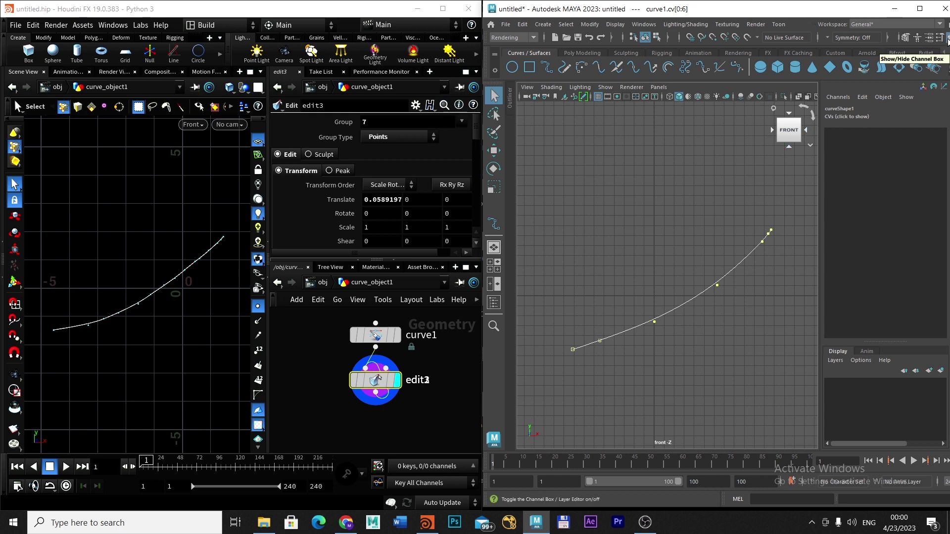
pyautogui.click(834, 118)
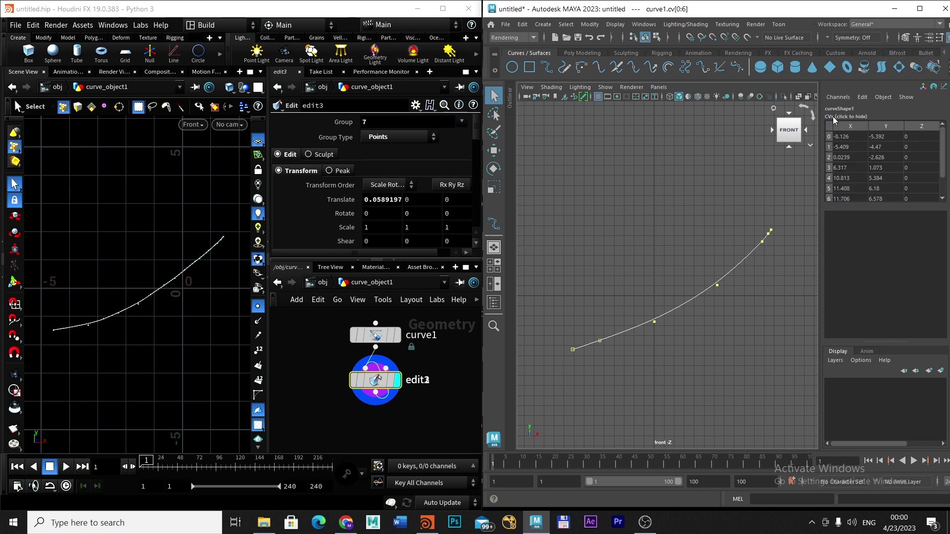
pyautogui.moveTo(943, 169)
pyautogui.mouseDown()
pyautogui.moveTo(943, 191)
pyautogui.moveTo(941, 178)
pyautogui.mouseUp()
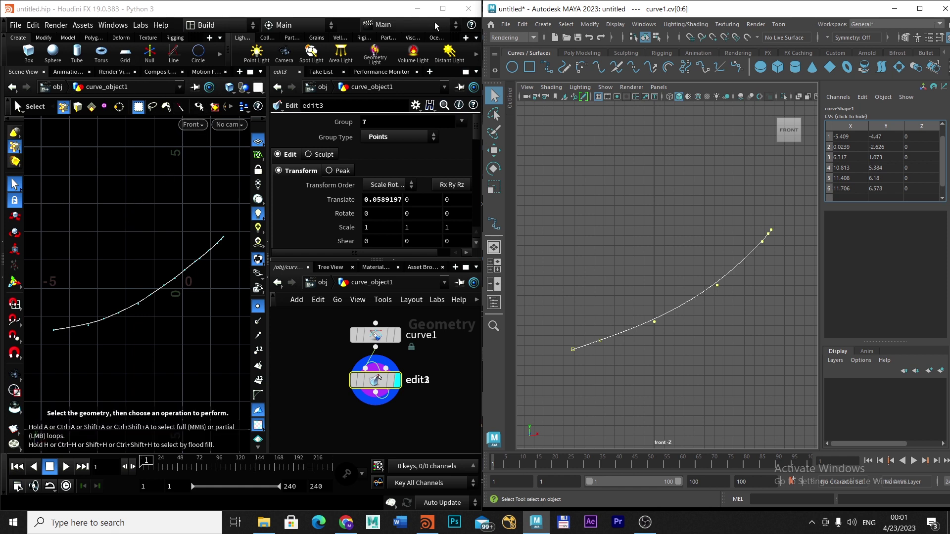
# Switch to Houdini, maximize it, and read the edited curve's point positions in the Geometry Spreadsheet before returning to the Scene View.
pyautogui.click(443, 8)
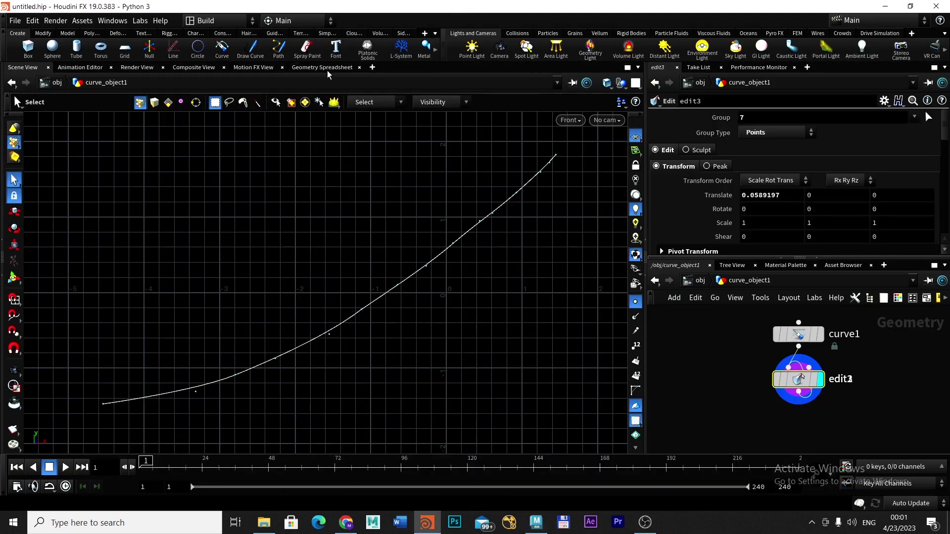
pyautogui.click(327, 70)
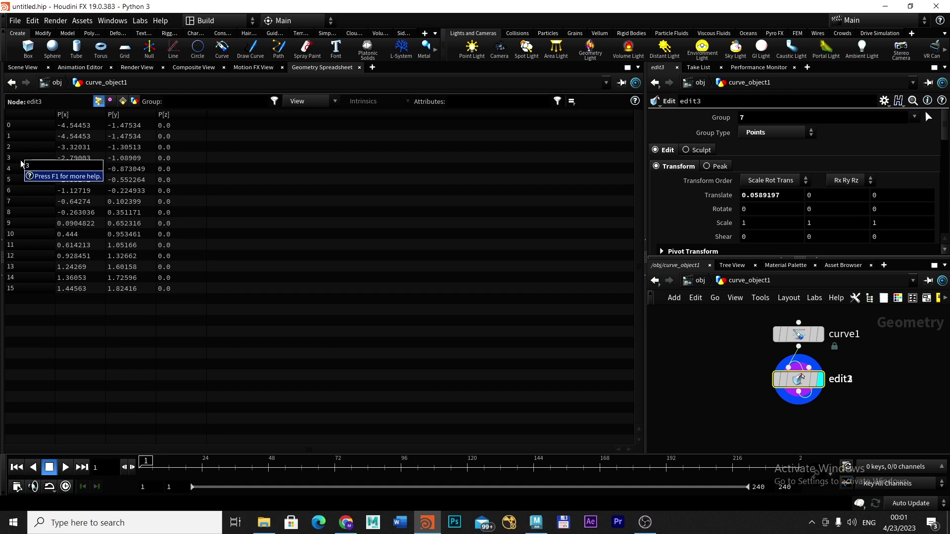
pyautogui.click(31, 67)
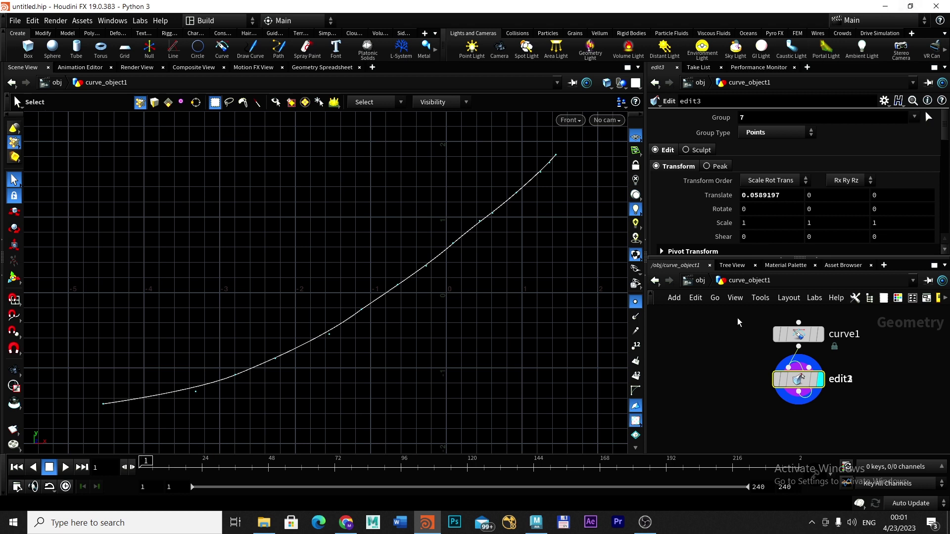
# Move the edit3 node clear of edit2, and add a box node beside curve1 with a uniform scale of 0.43.
pyautogui.moveTo(802, 377); pyautogui.dragTo(839, 398)
pyautogui.press('Tab')
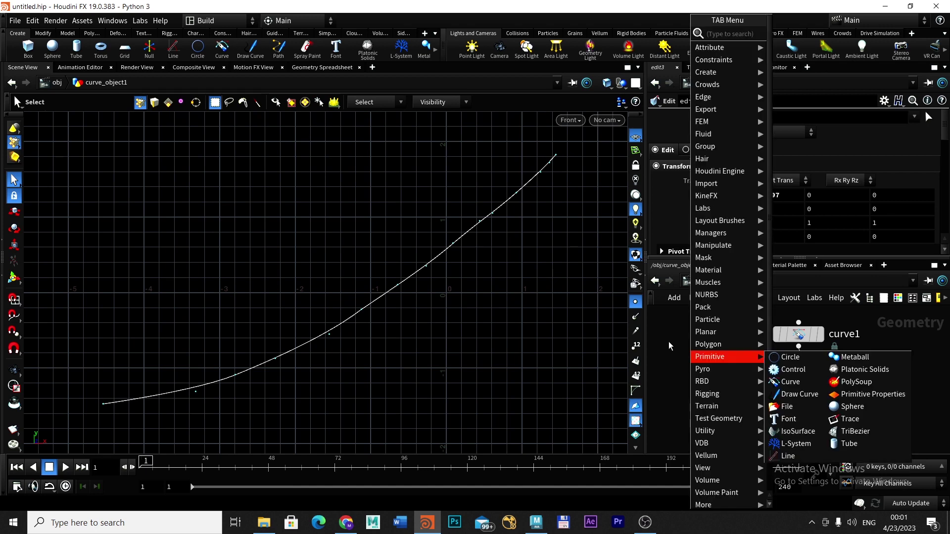
pyautogui.write('cu')
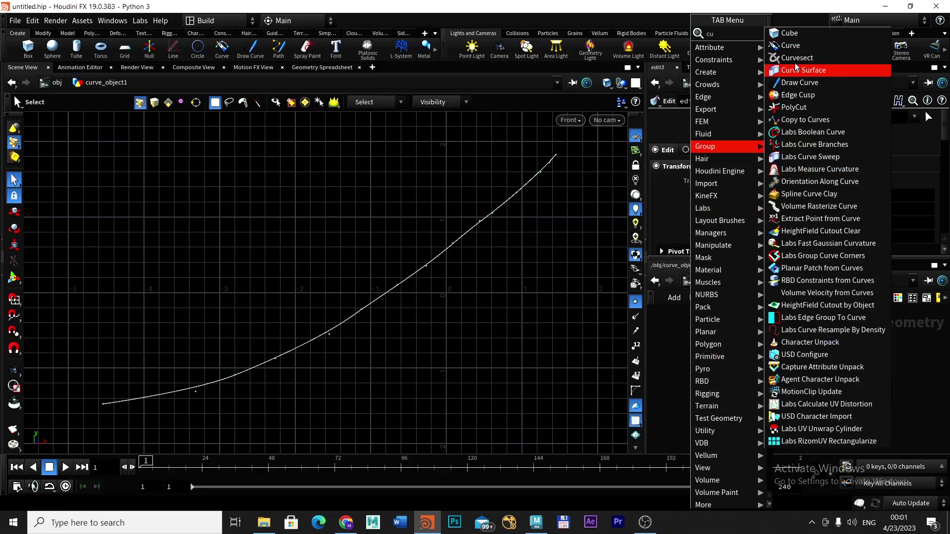
pyautogui.click(810, 33)
pyautogui.click(684, 334)
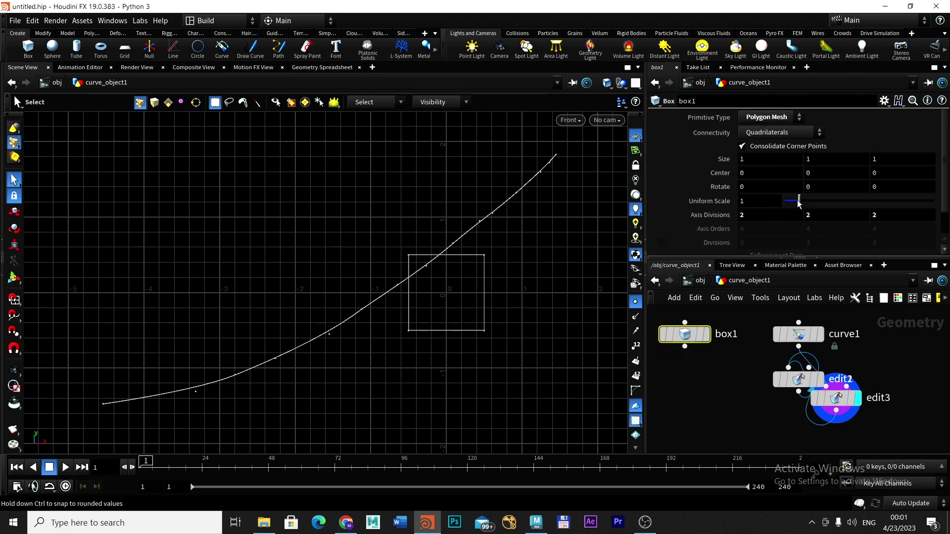
pyautogui.moveTo(798, 203); pyautogui.dragTo(791, 206)
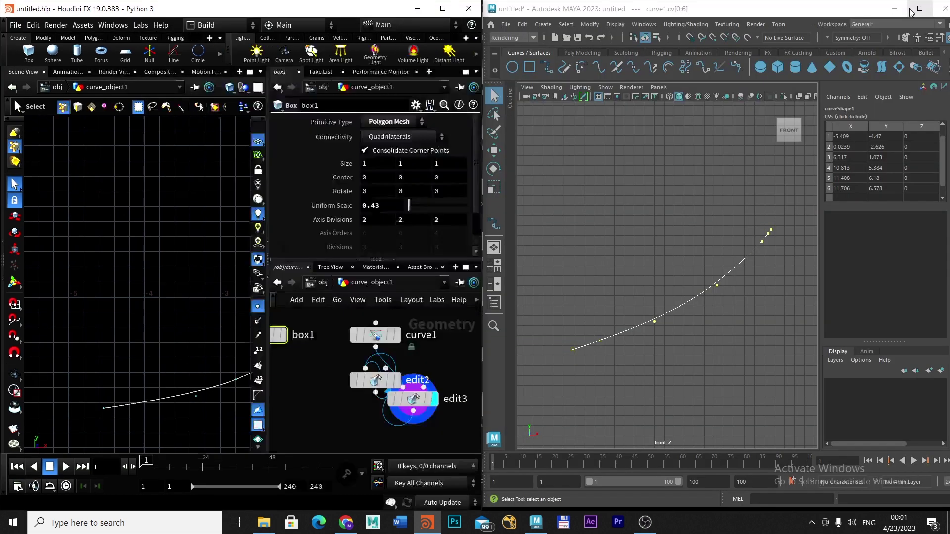
# Show Houdini and Maya side by side again, and create a polygon cube in Maya.
pyautogui.click(909, 6)
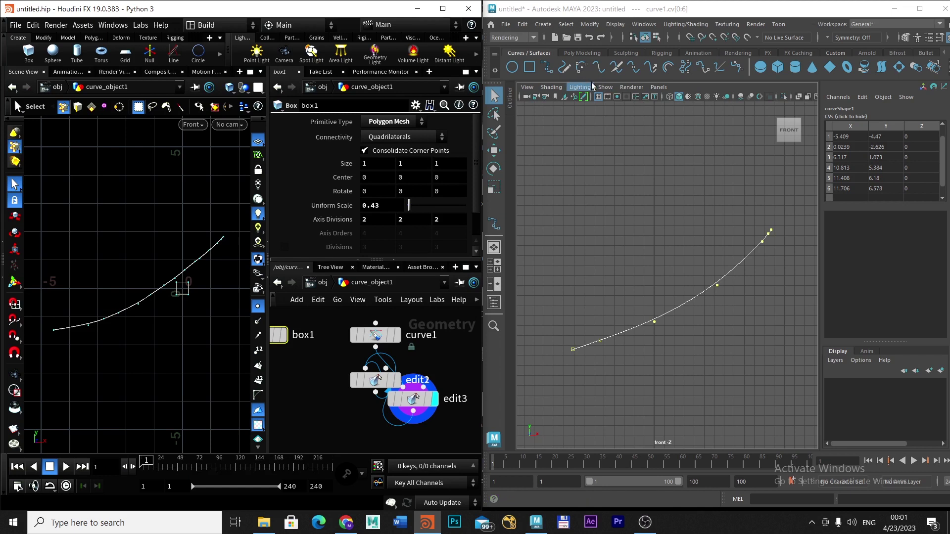
pyautogui.click(582, 53)
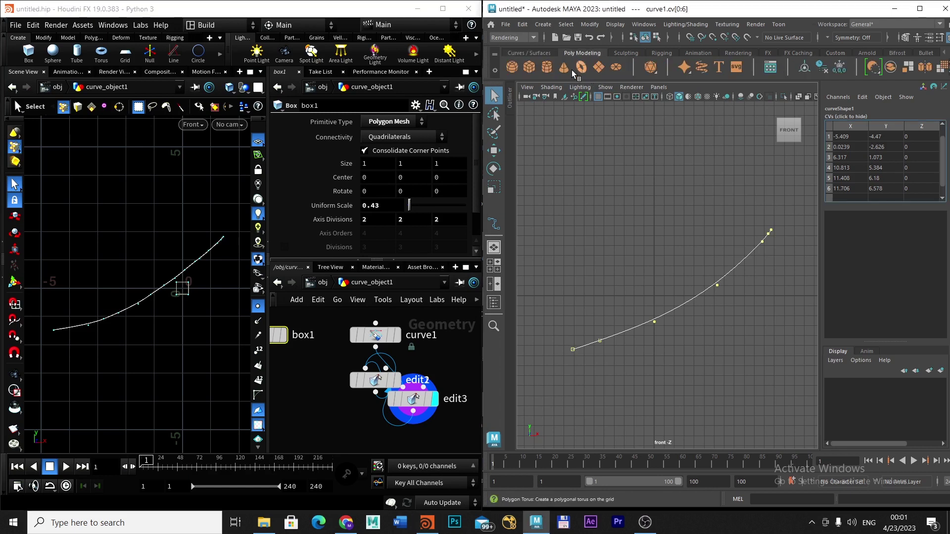
pyautogui.click(530, 67)
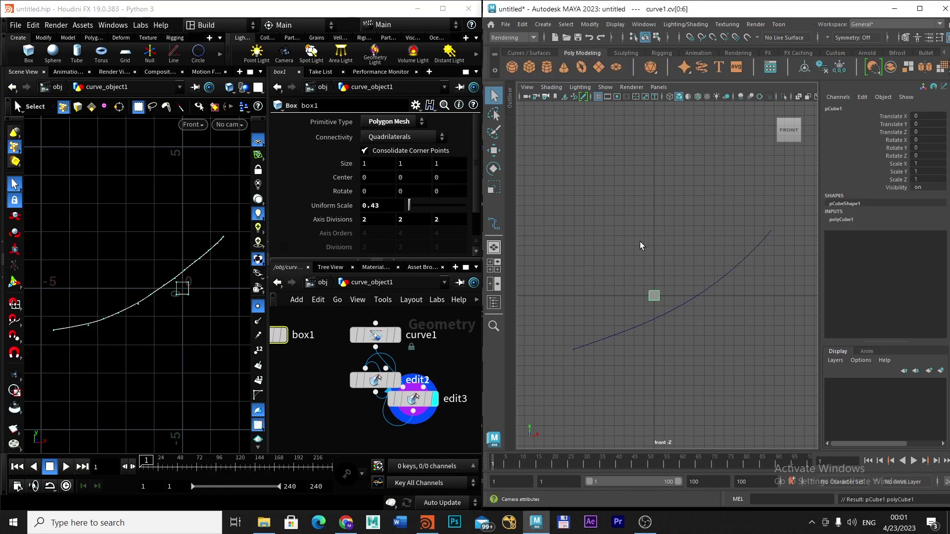
# Move the polygon cube with the Move Tool to about X -9.44, Y -2.175, off the curve's lower end.
pyautogui.press('w')
pyautogui.click(654, 296)
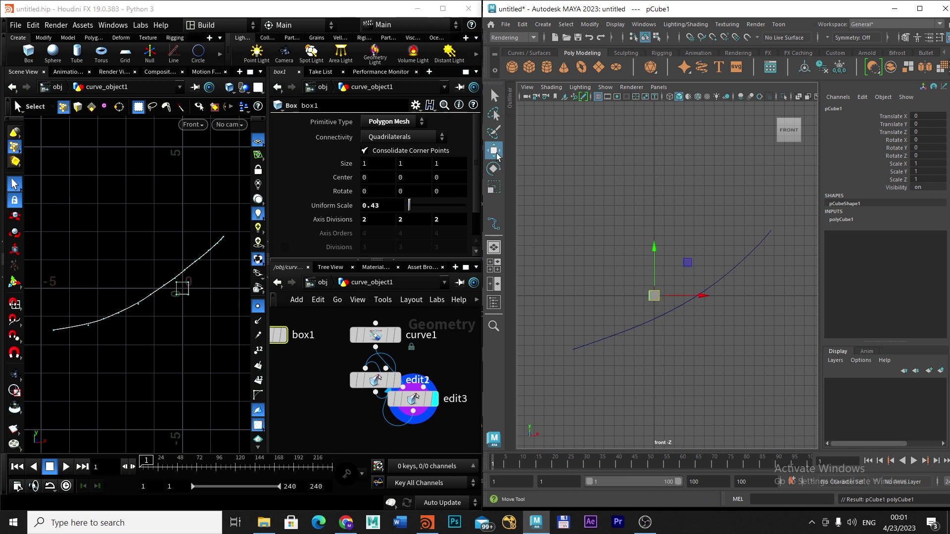
pyautogui.moveTo(653, 296); pyautogui.dragTo(609, 286)
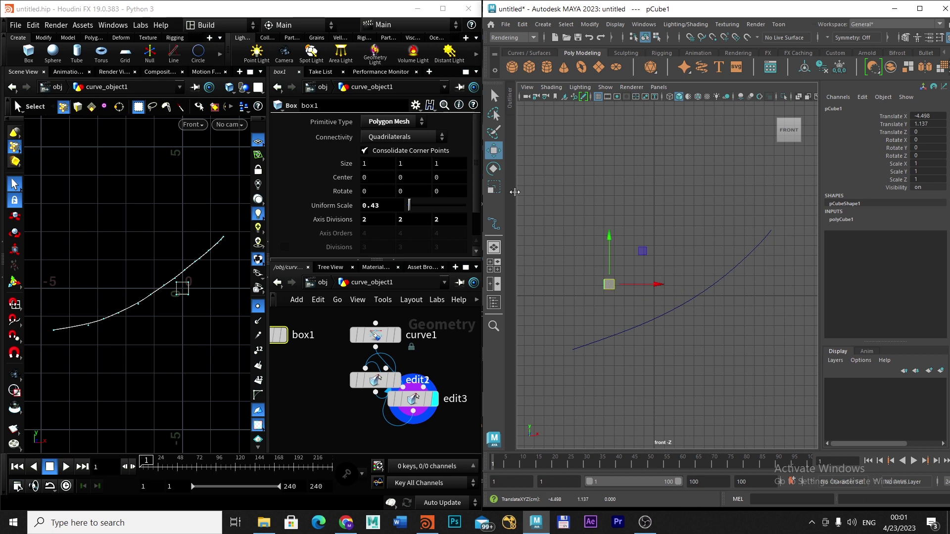
pyautogui.click(495, 151)
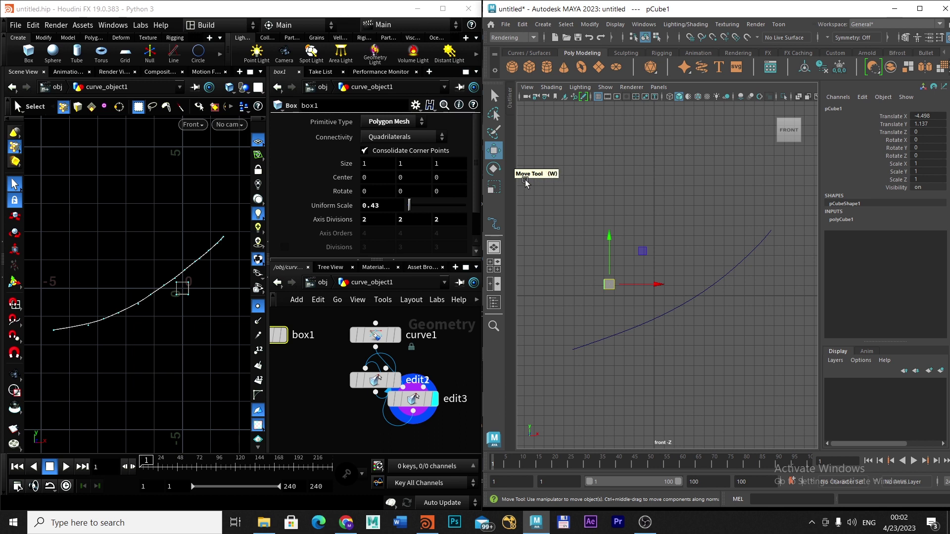
pyautogui.moveTo(609, 284); pyautogui.dragTo(559, 320)
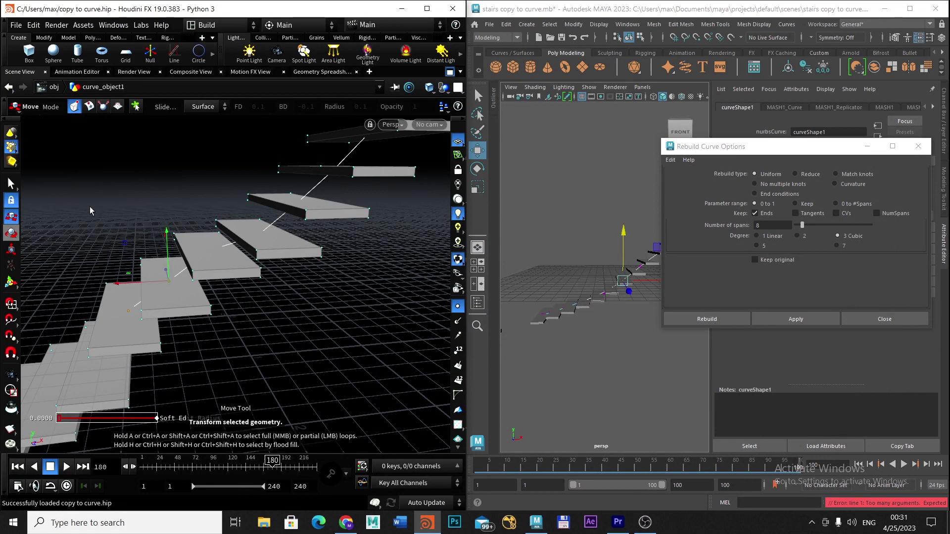
# Alternate between the Select and Move tools in Houdini's copy to curve.hip scene, and try moving the selected curve points up about 0.076.
pyautogui.press('s')
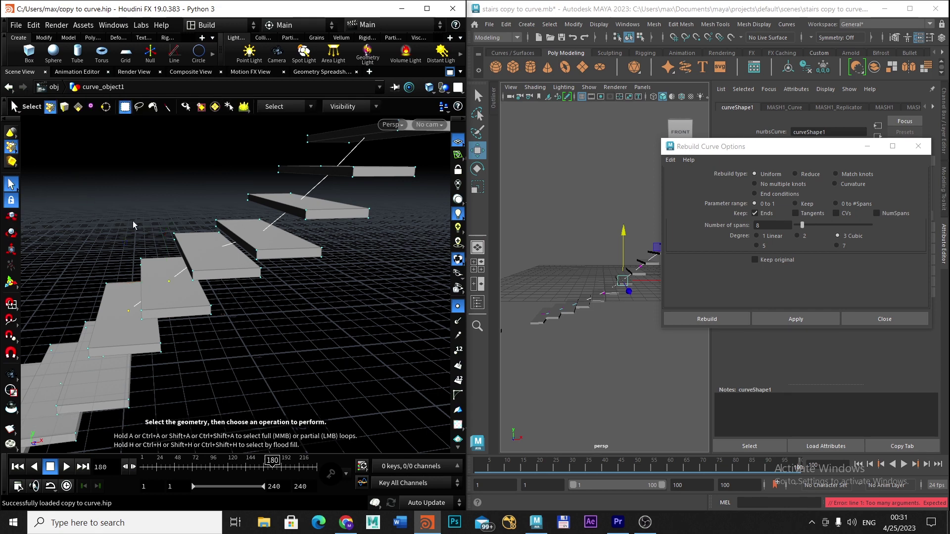
pyautogui.press('t')
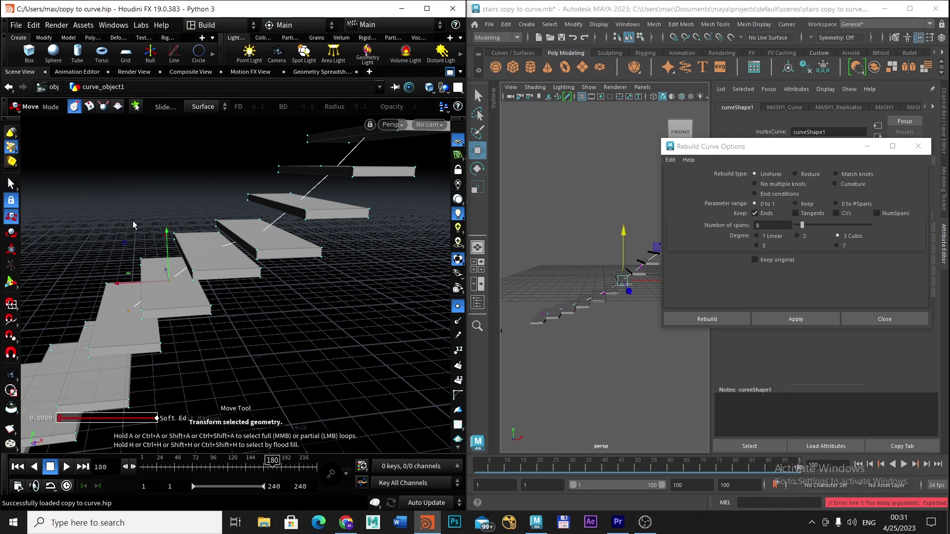
pyautogui.press('s')
pyautogui.press('t')
pyautogui.press('s')
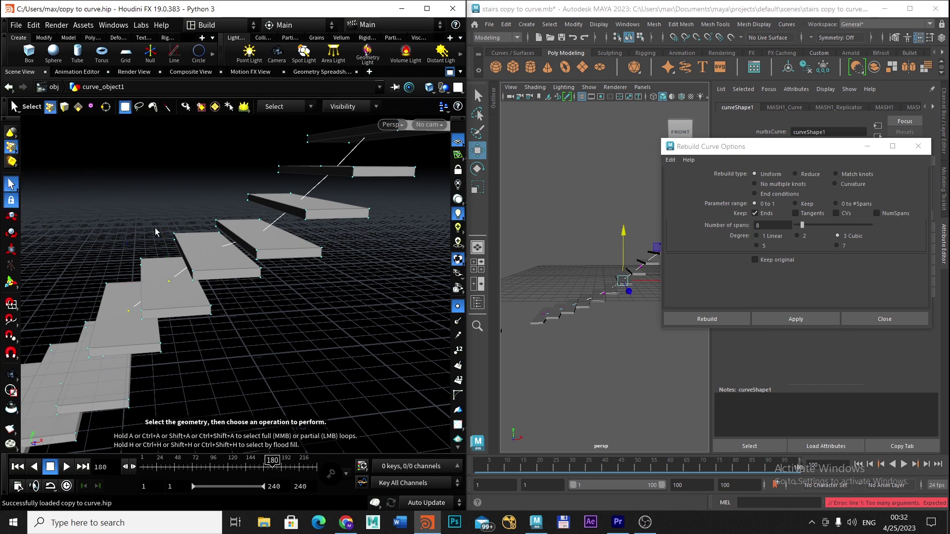
pyautogui.press('t')
pyautogui.press('s')
pyautogui.press('t')
pyautogui.press('s')
pyautogui.press('t')
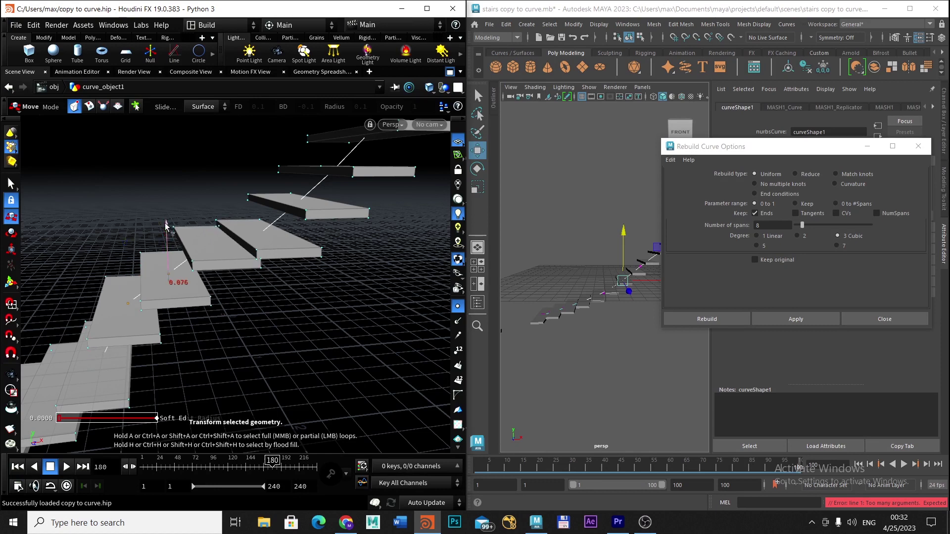
pyautogui.press('s')
pyautogui.press('t')
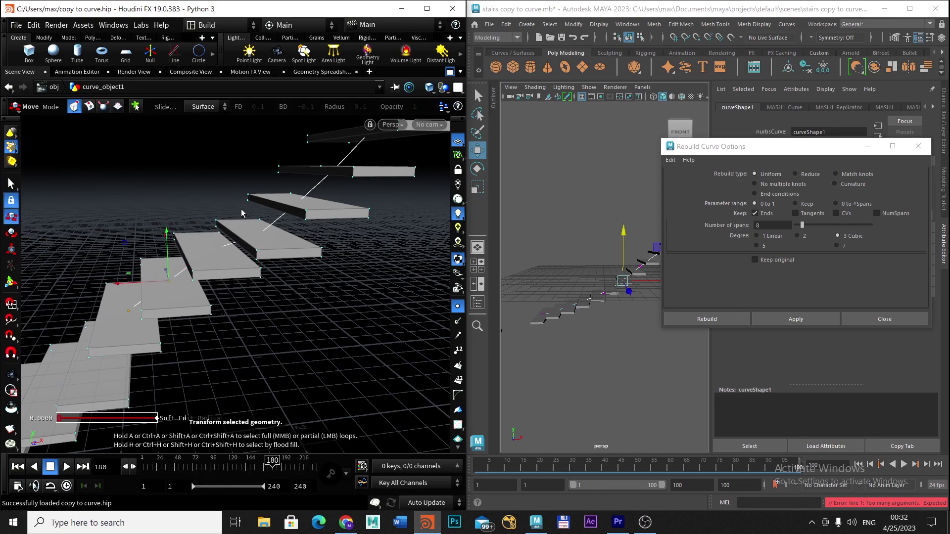
# Select another point farther up the staircase curve and move it slightly upward and along the X axis.
pyautogui.press('s')
pyautogui.press('t')
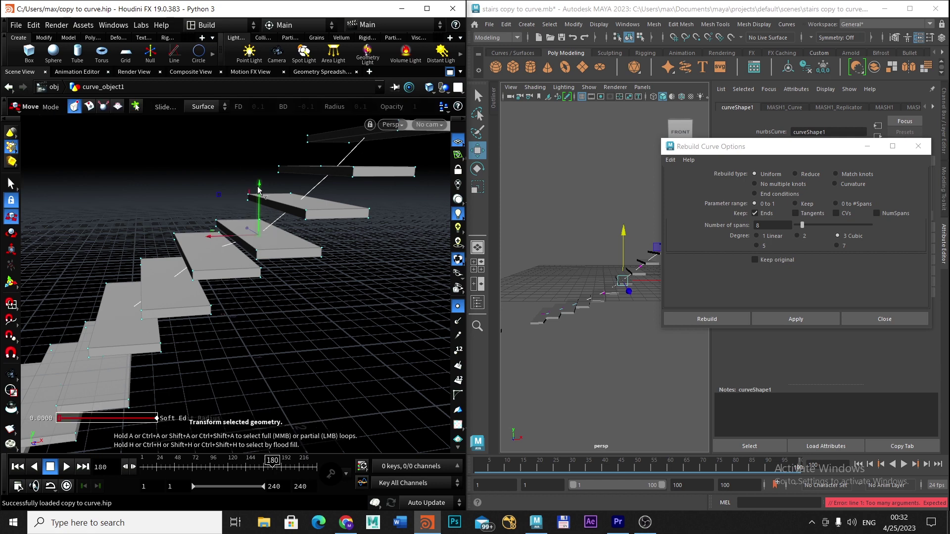
pyautogui.moveTo(258, 195); pyautogui.dragTo(253, 181)
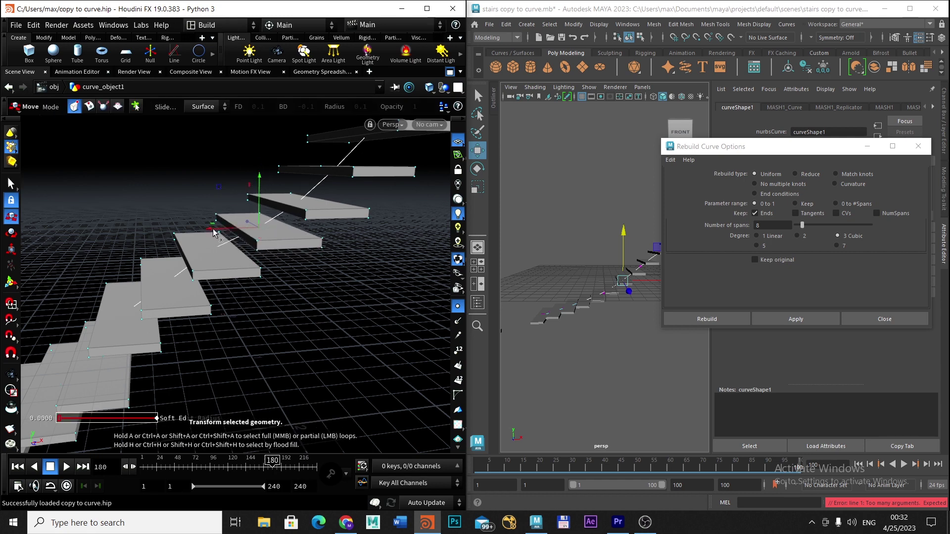
pyautogui.moveTo(208, 229)
pyautogui.mouseDown()
pyautogui.moveTo(217, 229)
pyautogui.moveTo(193, 231)
pyautogui.mouseUp()
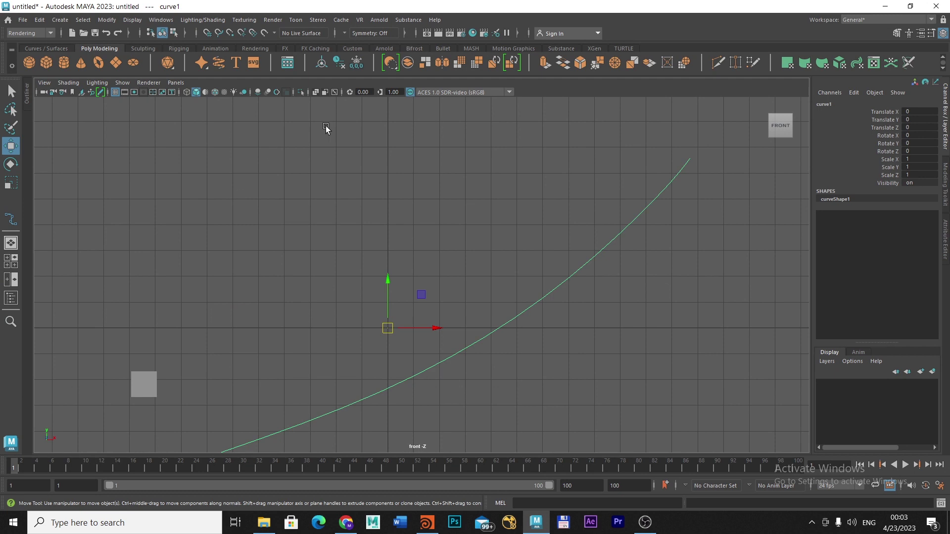
# Create a MASH network from the polygon cube, using the FX menu set, Mesh geometry type and Zeroed Distribution.
pyautogui.click(143, 384)
pyautogui.click(12, 37)
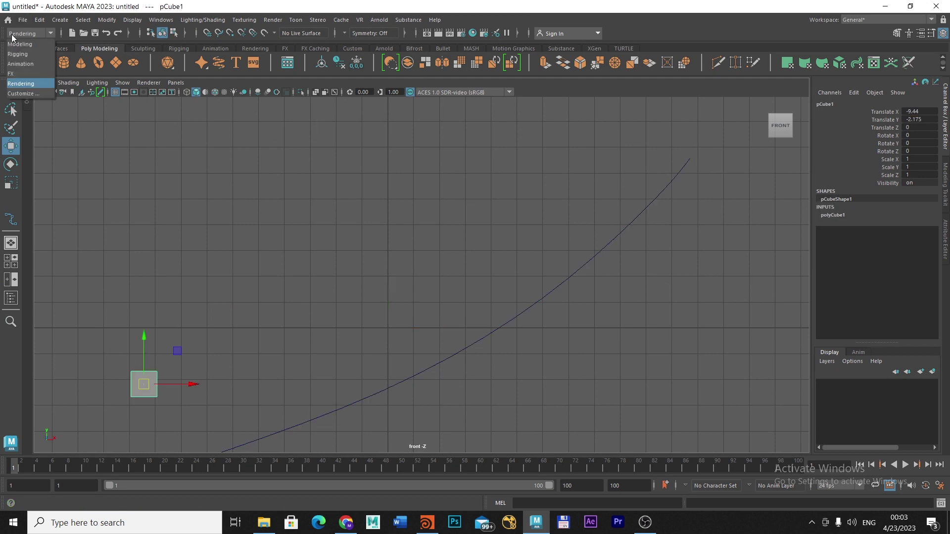
pyautogui.click(20, 78)
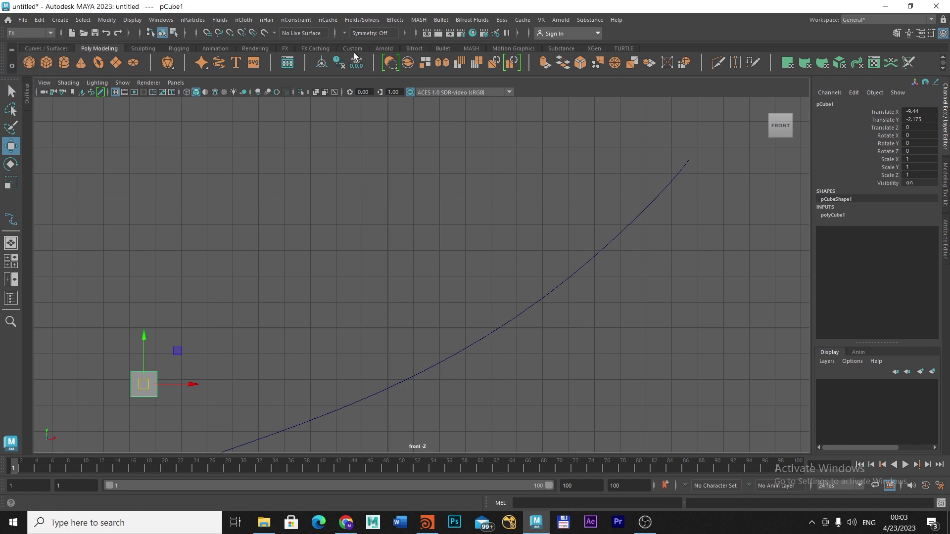
pyautogui.click(419, 20)
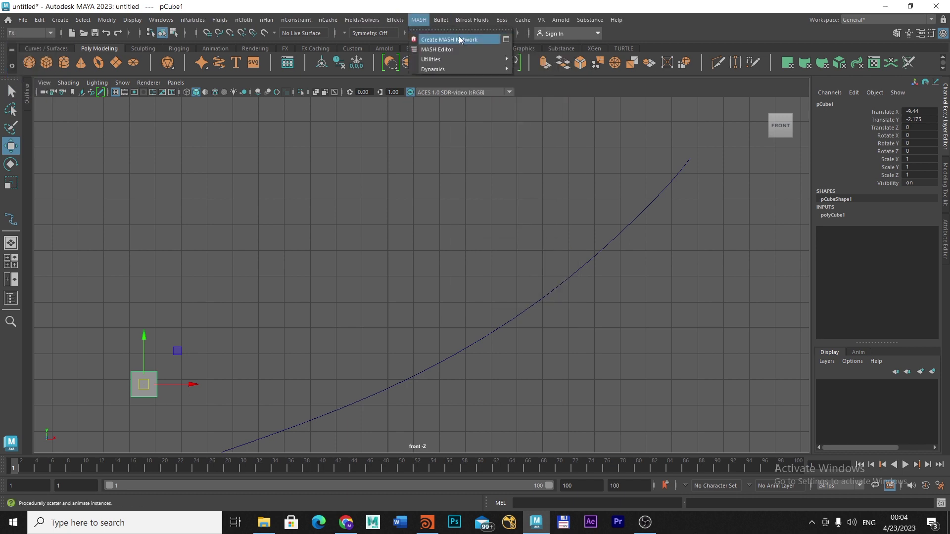
pyautogui.click(506, 39)
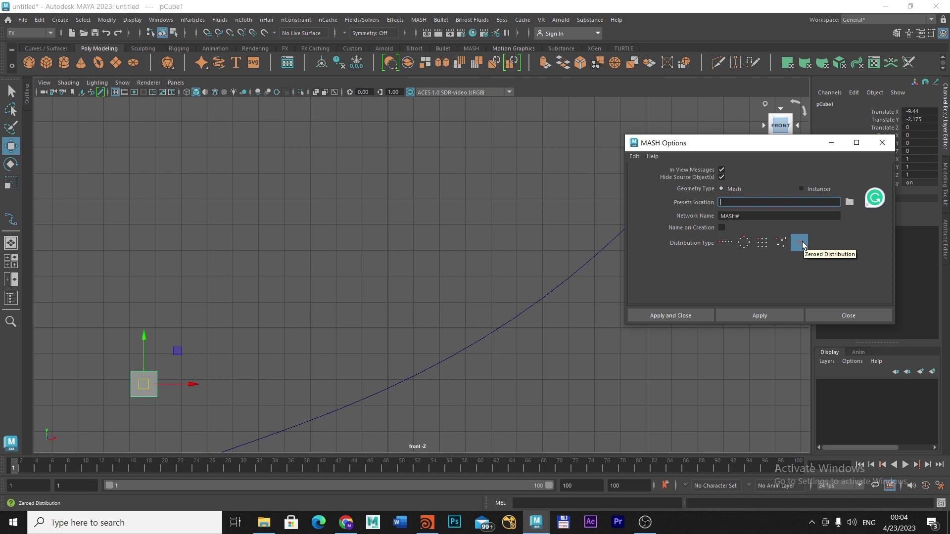
pyautogui.click(661, 315)
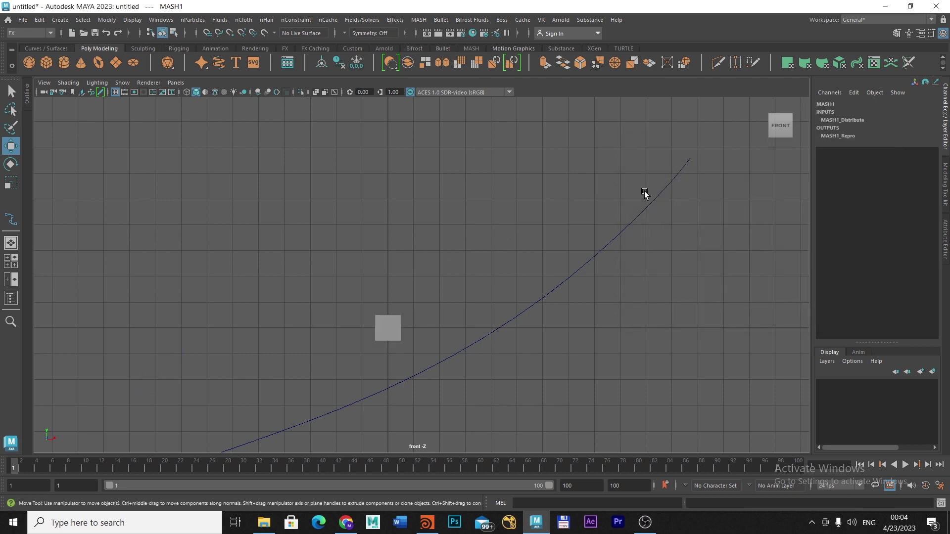
# Show the MASH1_Distribute attributes in the Attribute Editor, leaving Distance X at 0.
pyautogui.hotkey('ctrl', 'a')
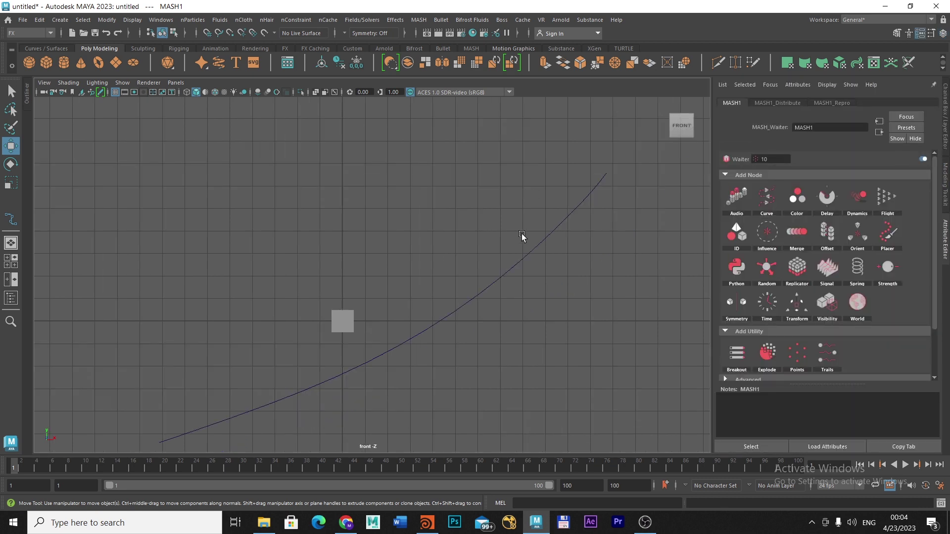
pyautogui.click(772, 102)
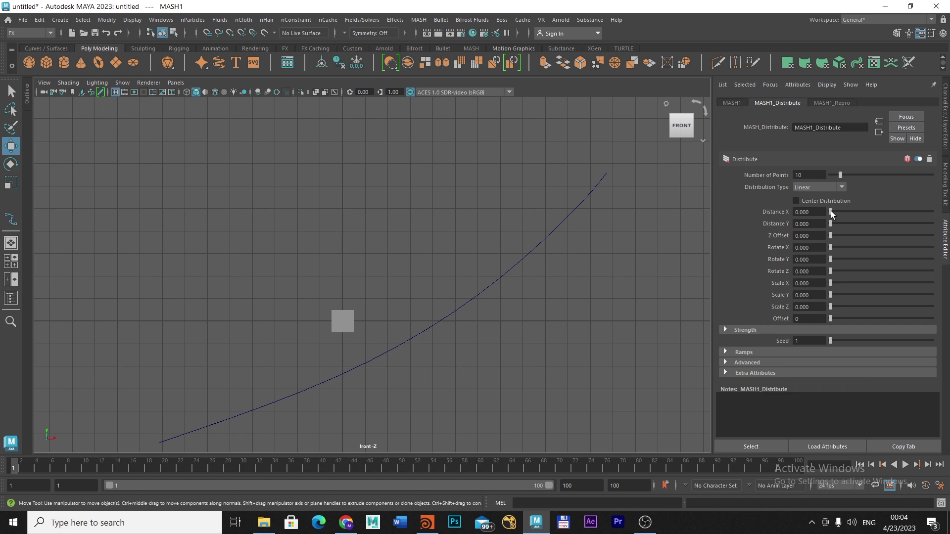
pyautogui.moveTo(830, 211)
pyautogui.mouseDown()
pyautogui.moveTo(883, 207)
pyautogui.moveTo(827, 216)
pyautogui.mouseUp()
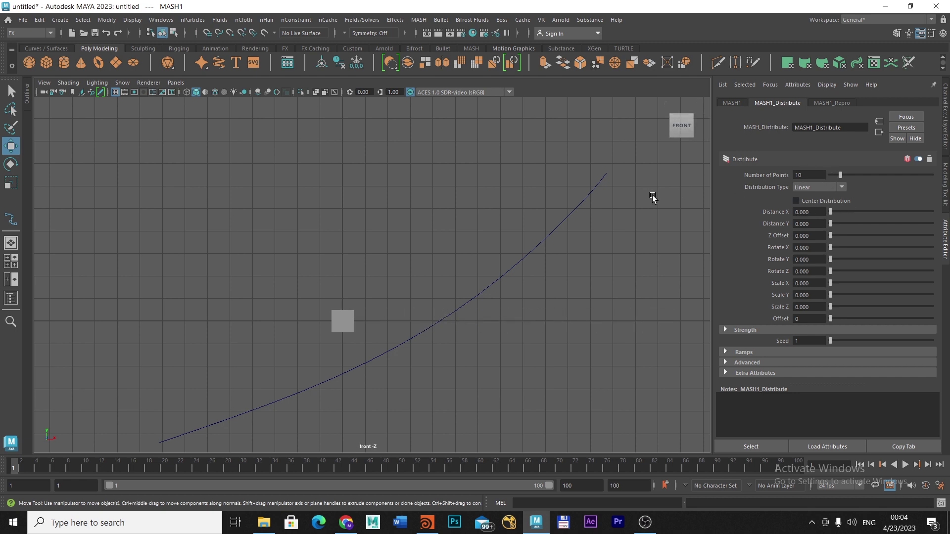
# Switch to Houdini and examine the curve1 node's points in the Geometry Spreadsheet.
pyautogui.hotkey('alt', 'Tab')
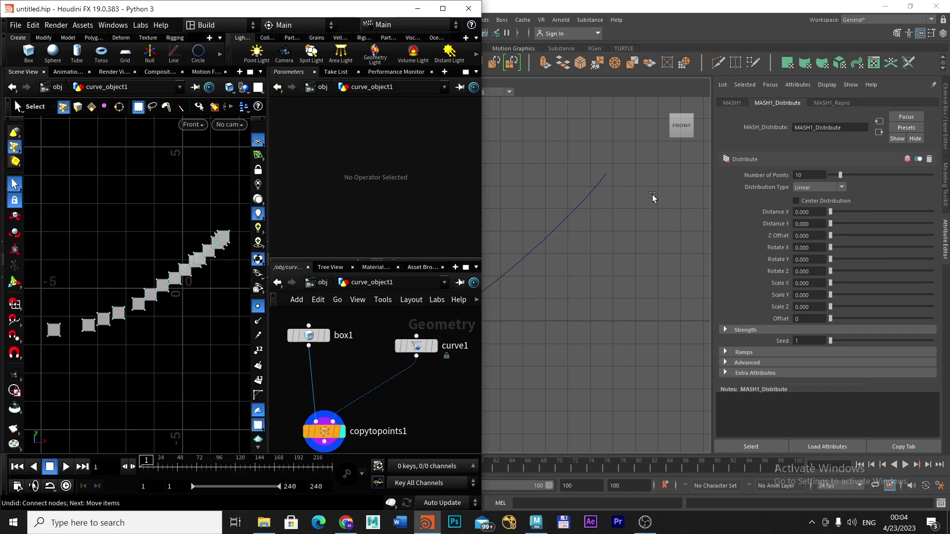
pyautogui.click(442, 9)
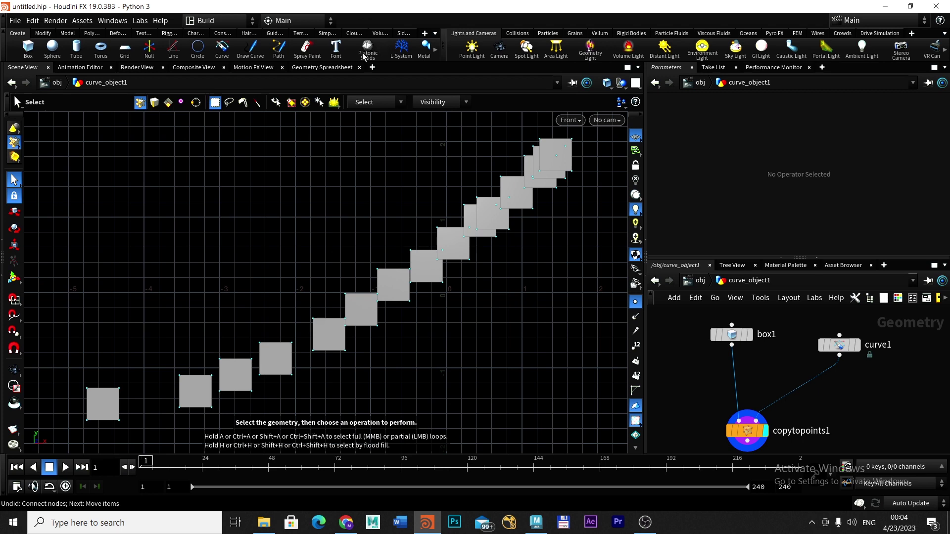
pyautogui.click(323, 67)
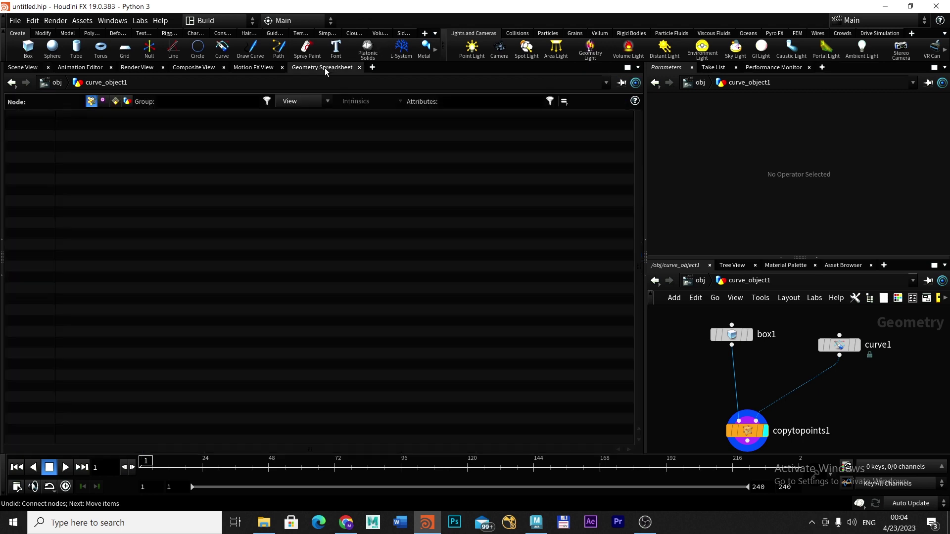
pyautogui.click(18, 69)
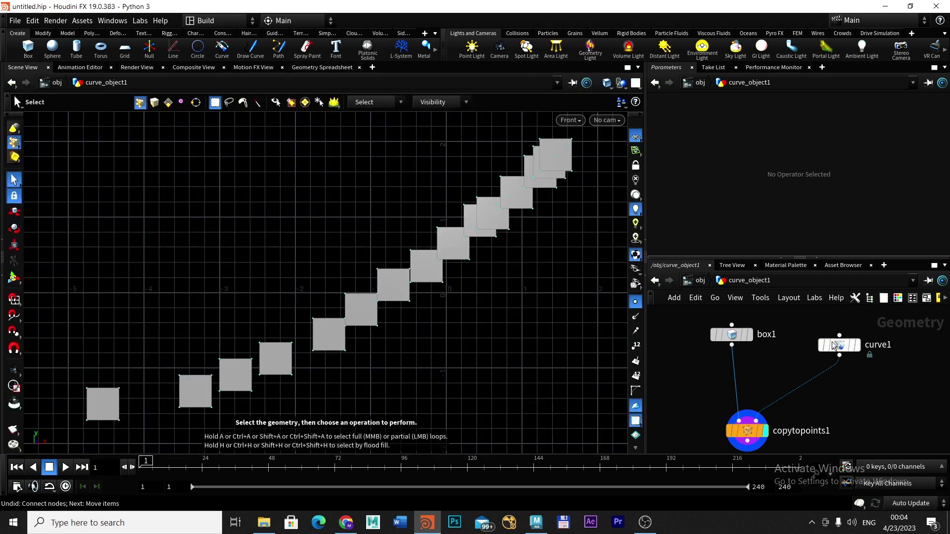
pyautogui.click(835, 345)
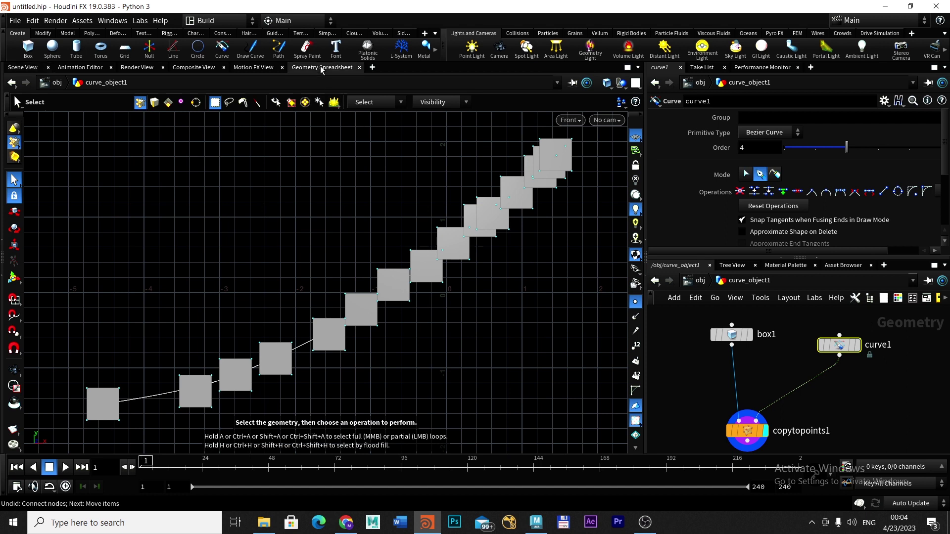
pyautogui.click(322, 68)
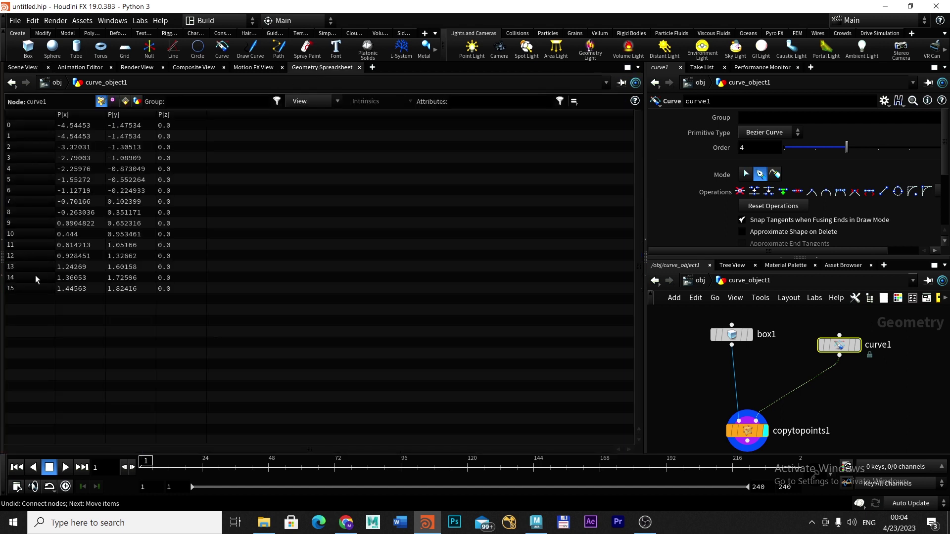
pyautogui.click(911, 6)
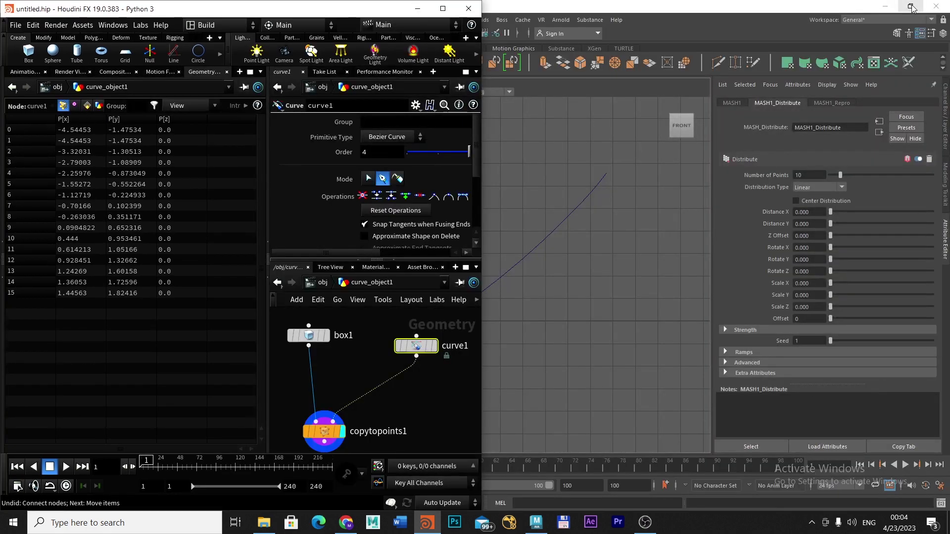
# Switch to Maya and set the Number of Points in MASH1_Distribute to 15.
pyautogui.click(916, 9)
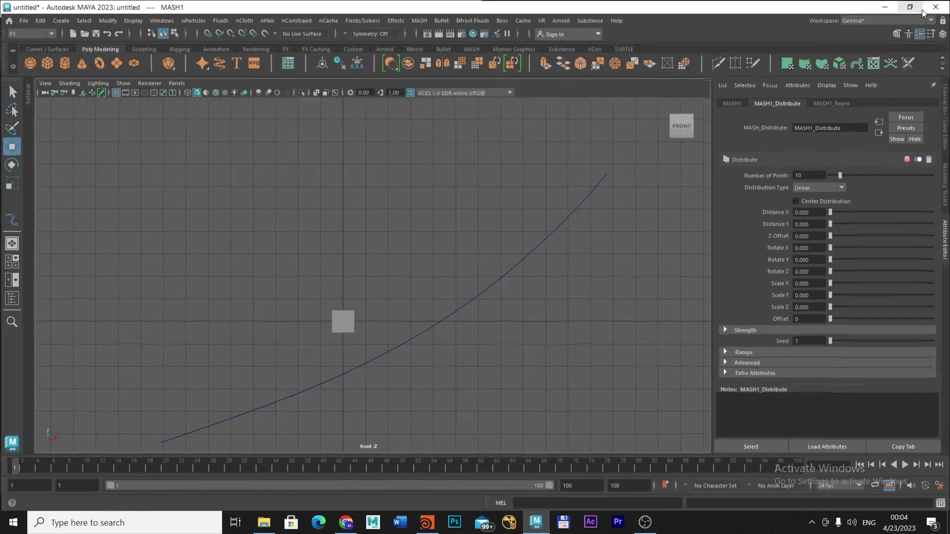
pyautogui.click(811, 177)
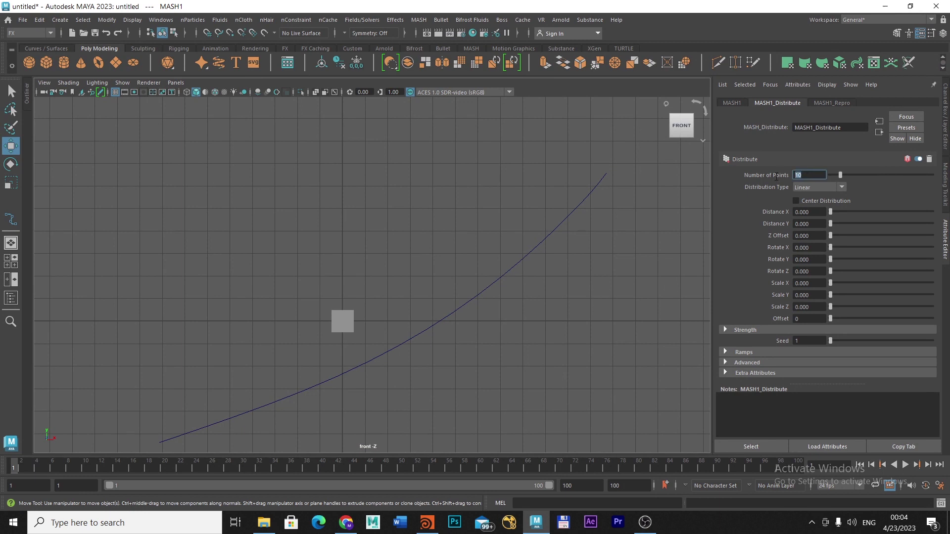
pyautogui.write('15')
pyautogui.press('Return')
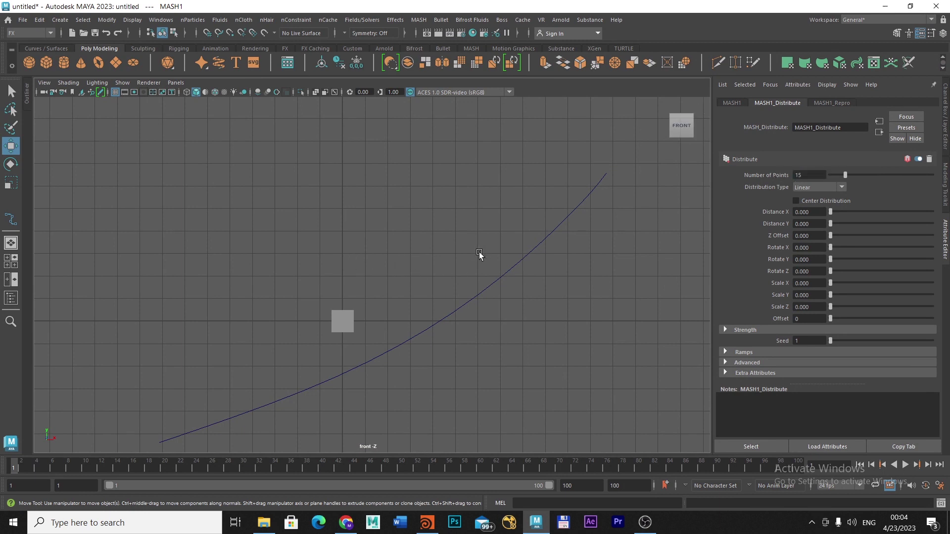
# Open the MASH Editor and add a Curve node to the MASH1 network.
pyautogui.click(418, 19)
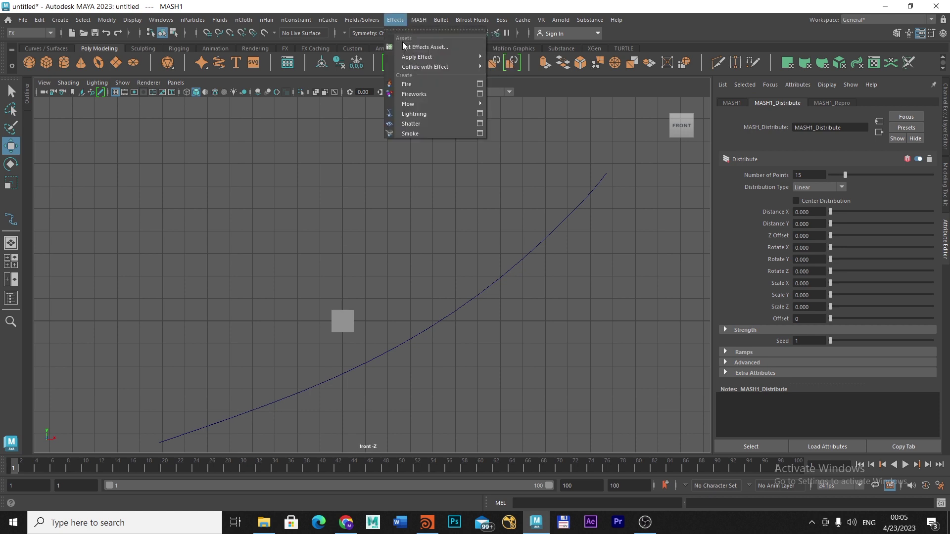
pyautogui.click(432, 49)
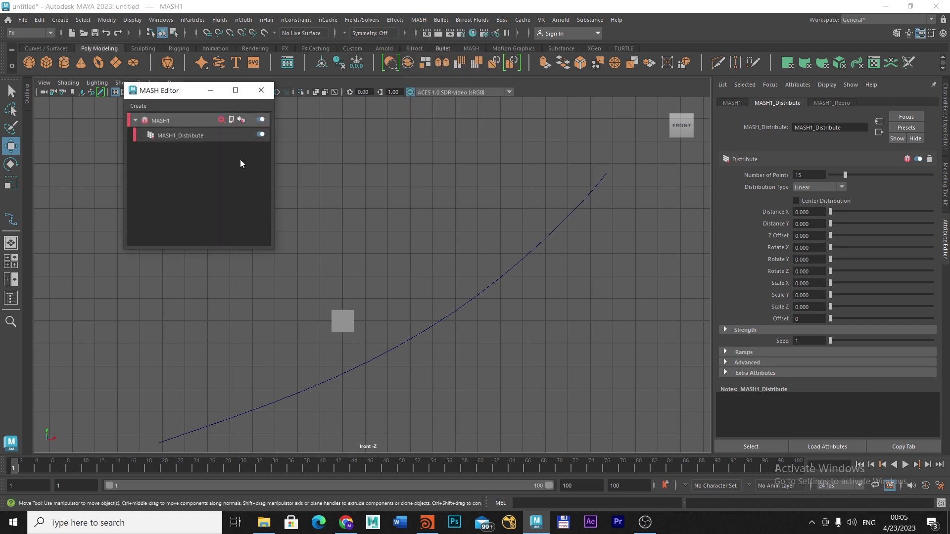
pyautogui.moveTo(179, 93); pyautogui.dragTo(155, 117)
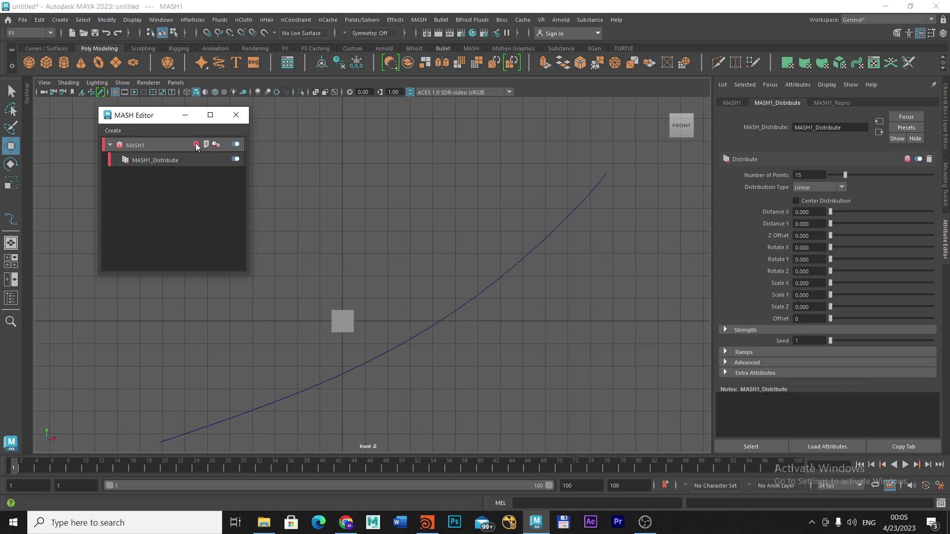
pyautogui.click(196, 145)
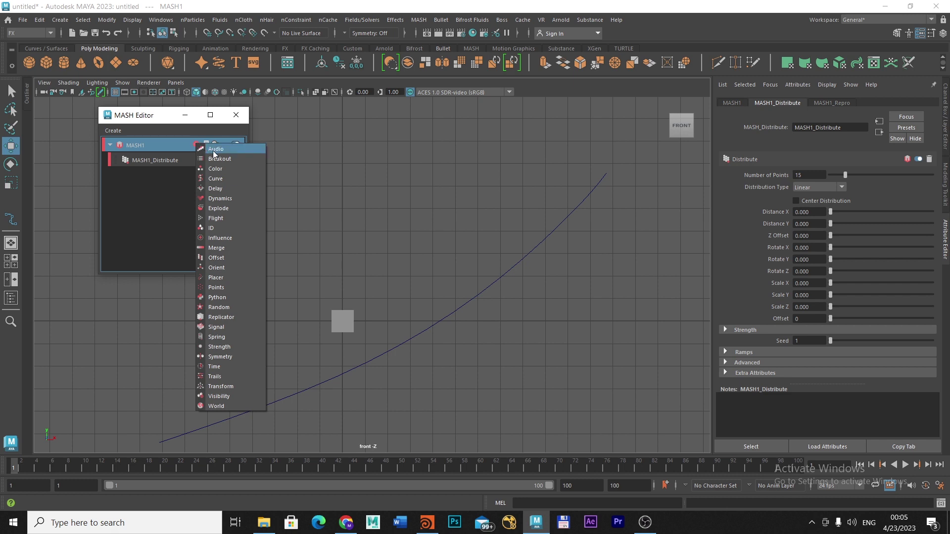
pyautogui.click(225, 179)
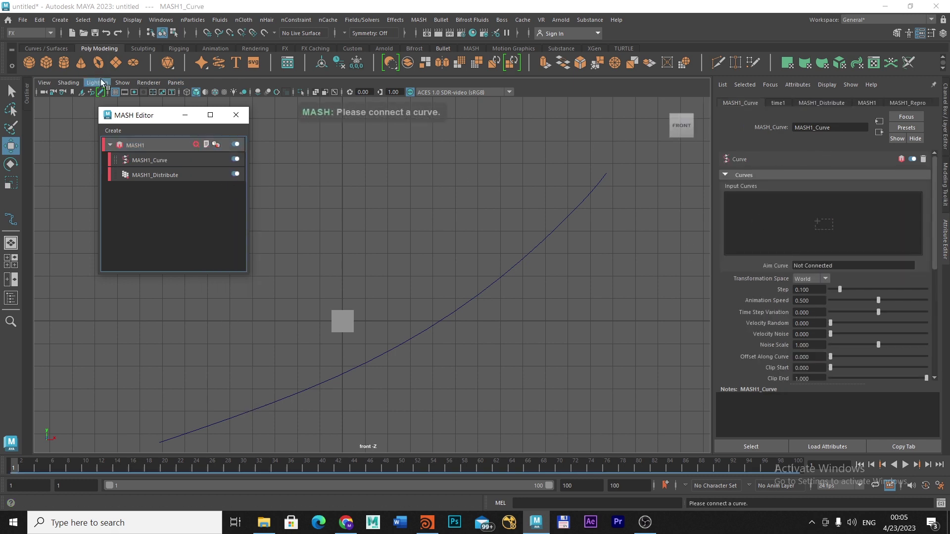
# Show the Outliner and connect curve1 as the input curve of the MASH1_Curve node.
pyautogui.click(26, 97)
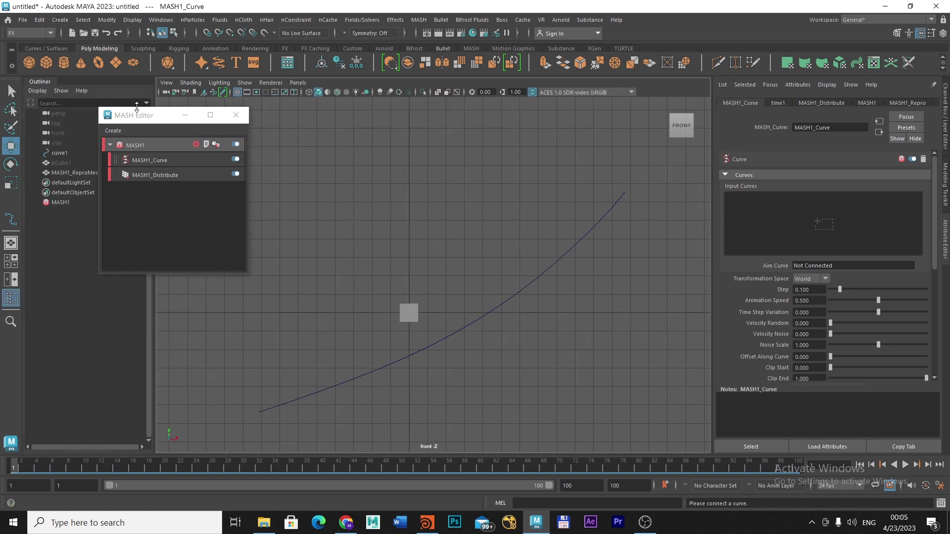
pyautogui.moveTo(143, 115); pyautogui.dragTo(216, 111)
pyautogui.moveTo(653, 171); pyautogui.dragTo(784, 205)
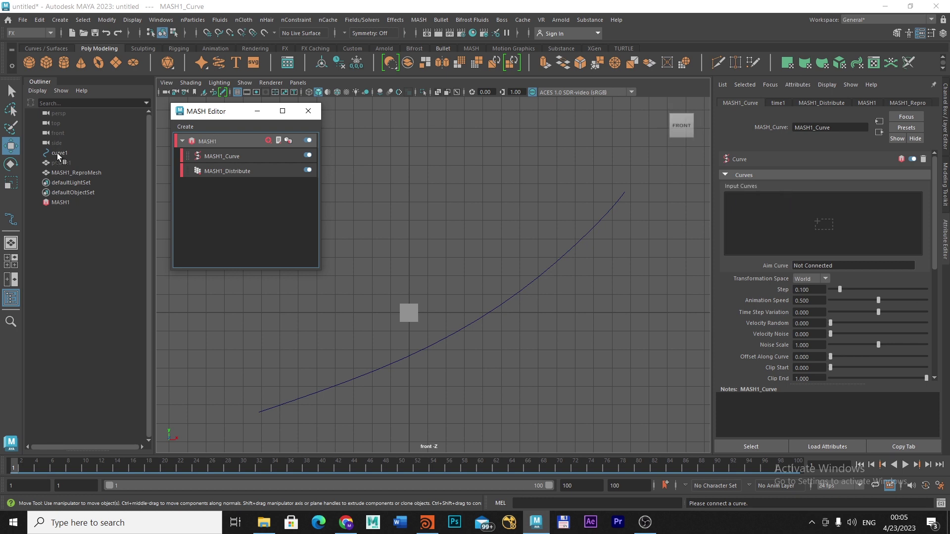
pyautogui.moveTo(57, 153); pyautogui.dragTo(58, 153, button='middle')
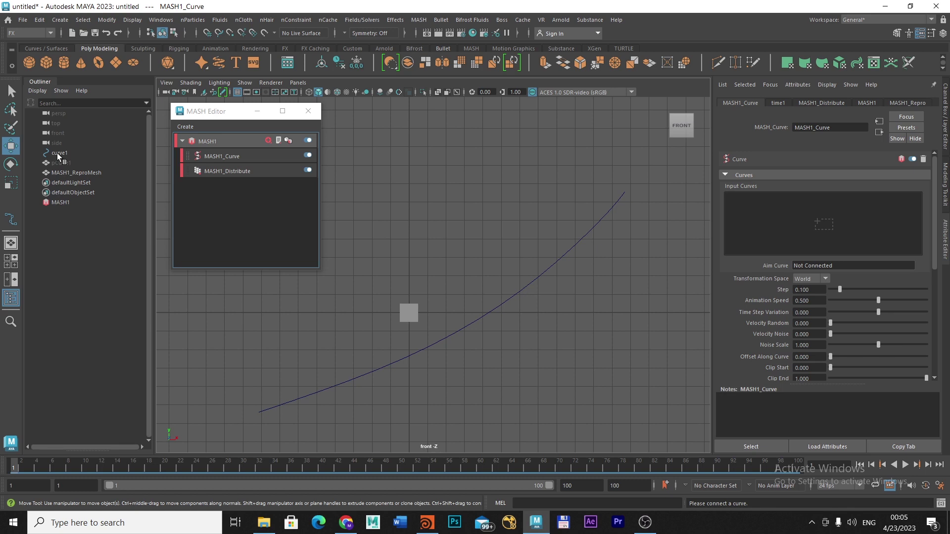
pyautogui.moveTo(57, 153); pyautogui.dragTo(429, 173, button='middle')
pyautogui.moveTo(636, 207); pyautogui.dragTo(758, 213, button='middle')
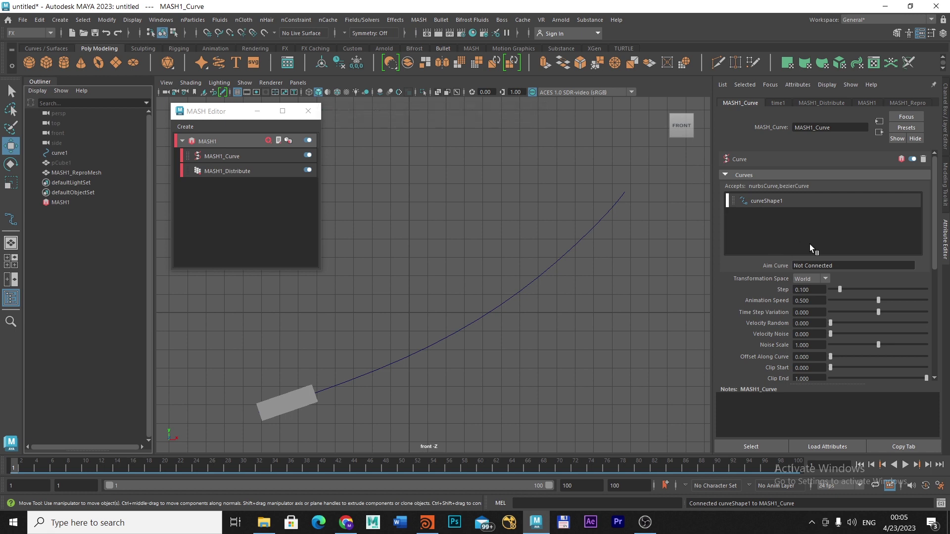
# After a short test playback, set the MASH1_Curve node's Animation Speed to 0 and its Step to 1.
pyautogui.click(906, 465)
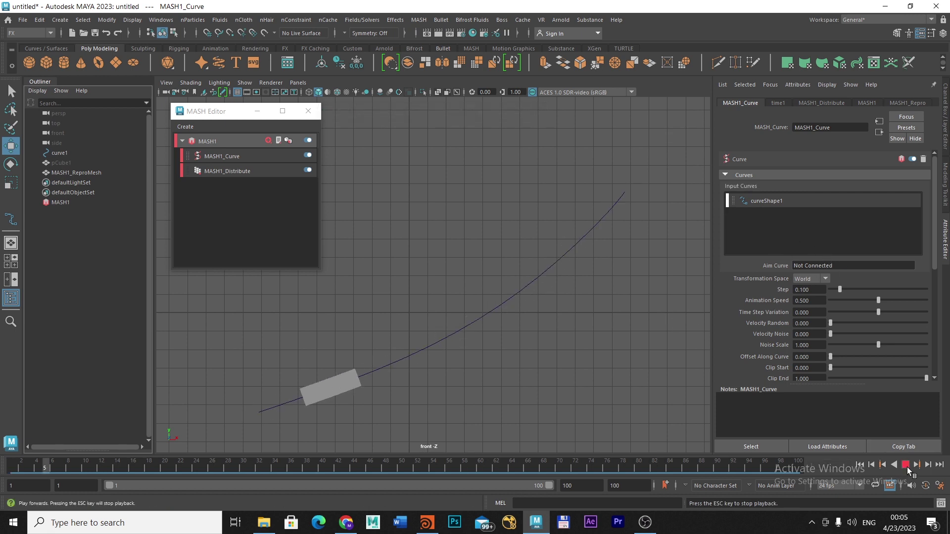
pyautogui.click(906, 465)
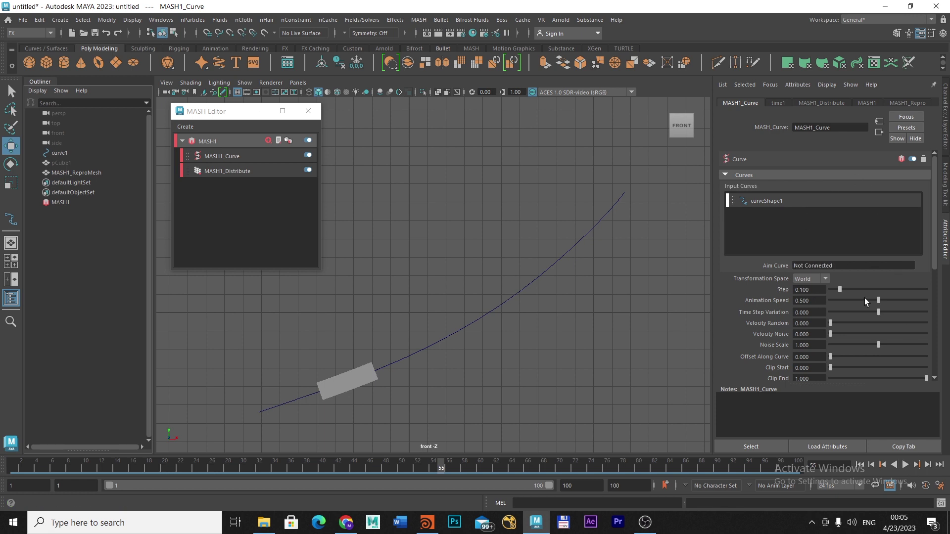
pyautogui.moveTo(823, 300); pyautogui.dragTo(785, 300)
pyautogui.write('0')
pyautogui.press('Return')
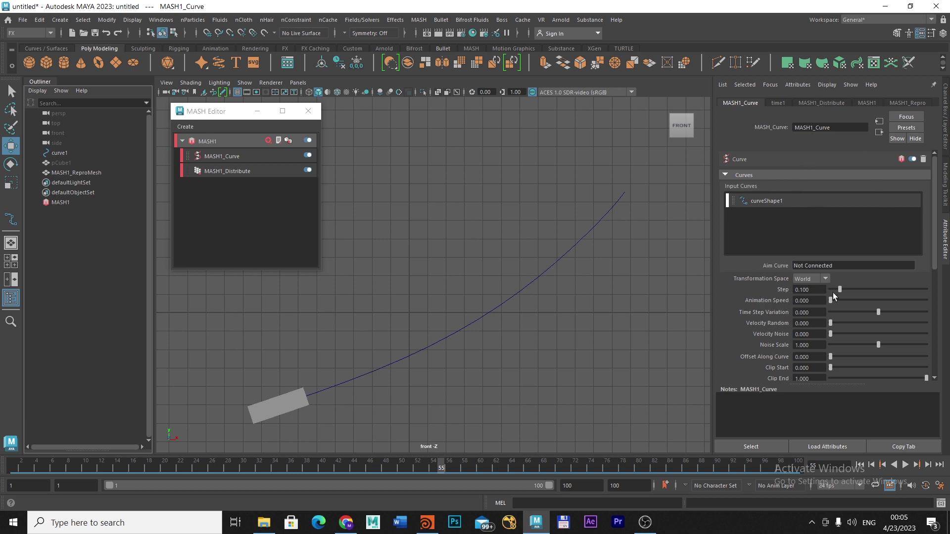
pyautogui.moveTo(839, 290); pyautogui.dragTo(928, 287)
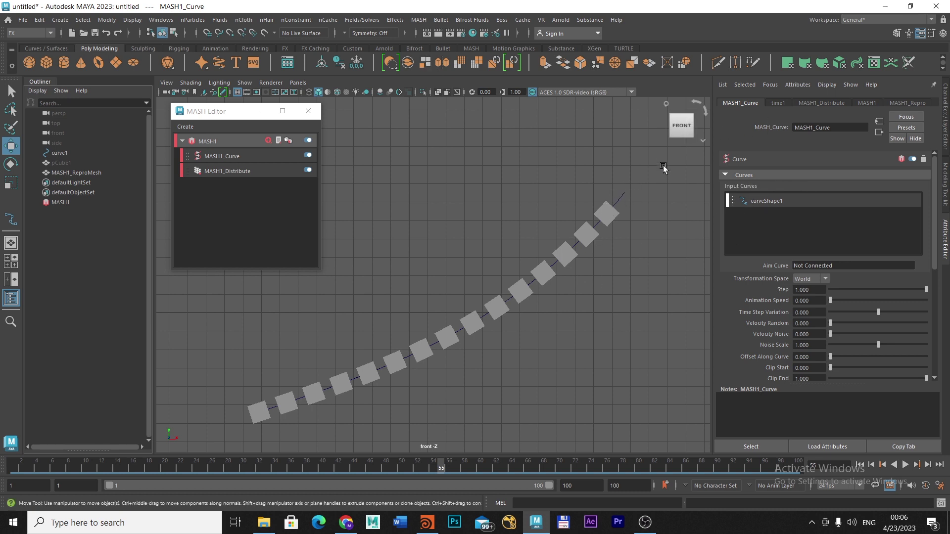
# Select the staircase curve in Maya, place the MASH Editor over the Maya window, and switch to a full-screen Houdini.
pyautogui.click(623, 197)
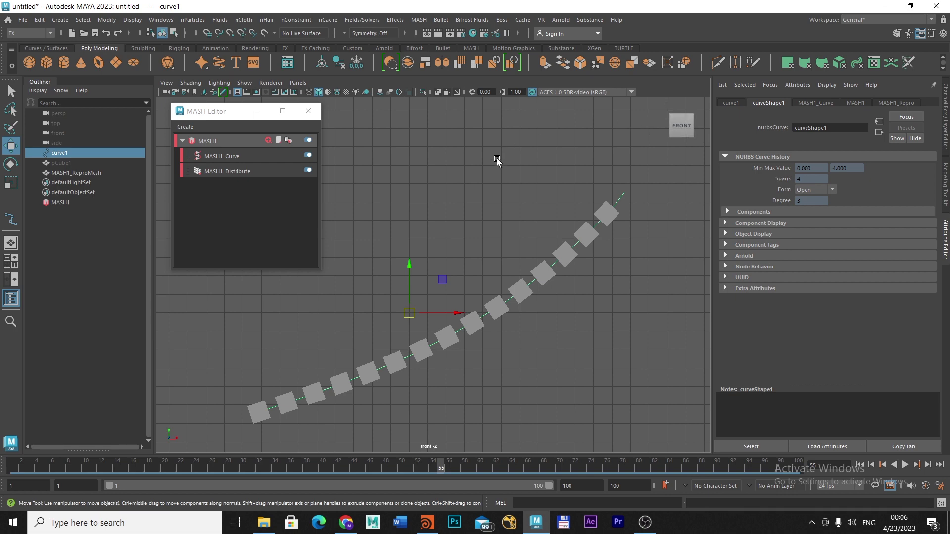
pyautogui.click(910, 6)
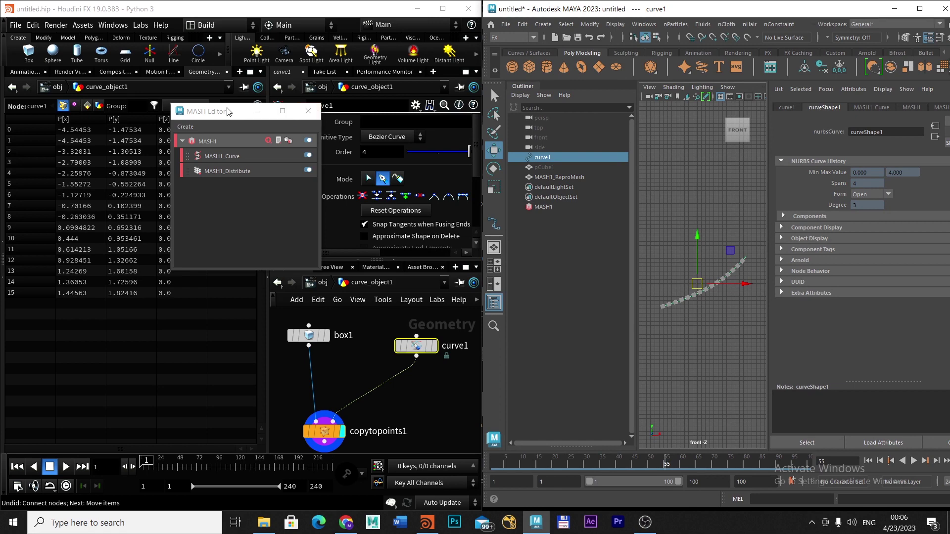
pyautogui.moveTo(228, 111); pyautogui.dragTo(734, 203)
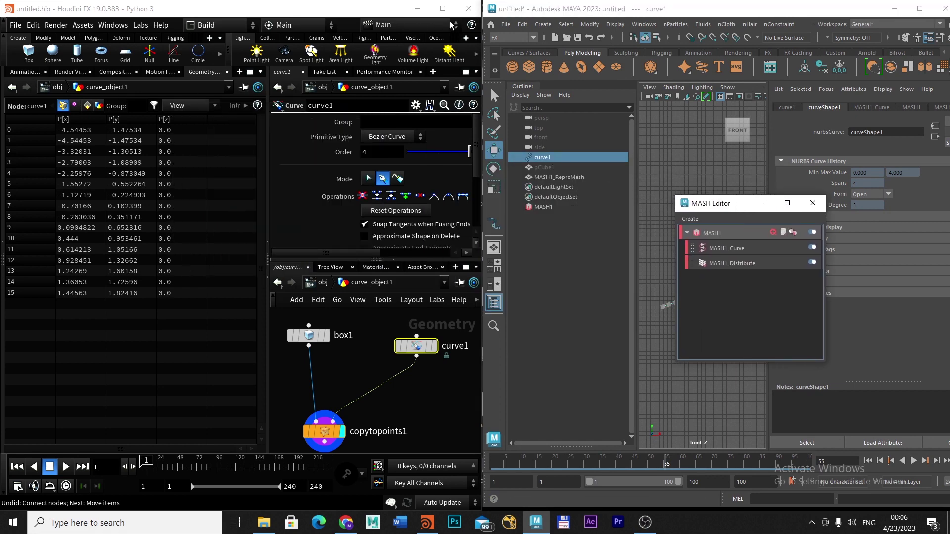
pyautogui.click(443, 9)
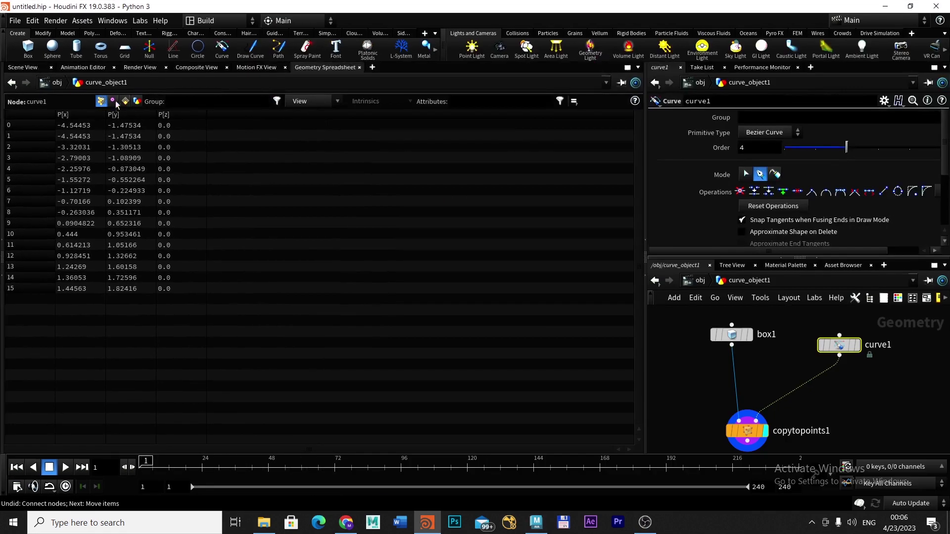
# Return to the 3D scene view and delete the resample1 node under curve1.
pyautogui.click(23, 67)
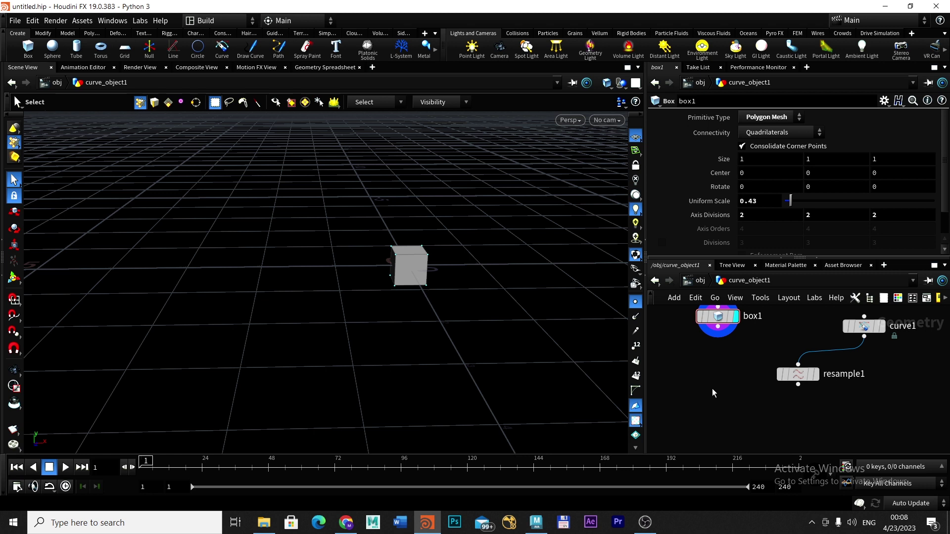
pyautogui.click(794, 376)
pyautogui.press('Delete')
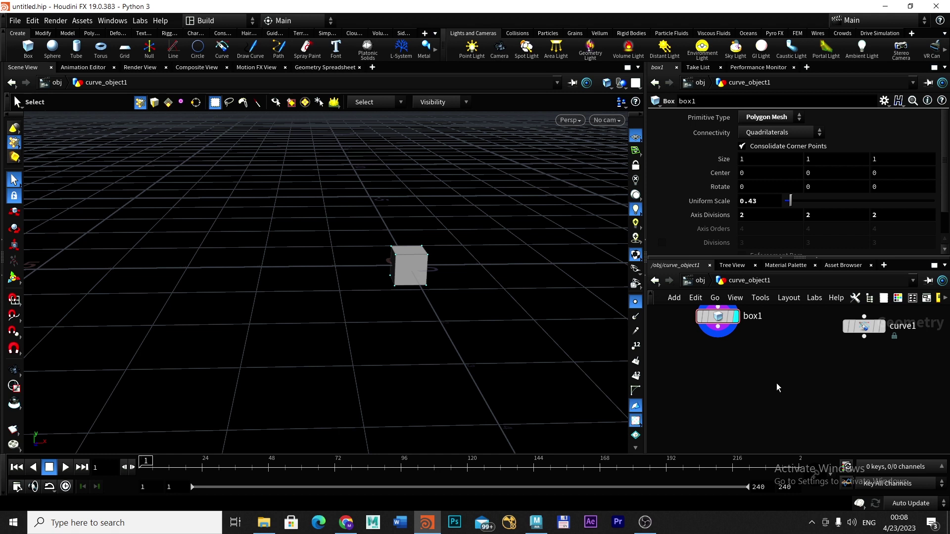
pyautogui.moveTo(772, 377); pyautogui.dragTo(761, 398, button='middle')
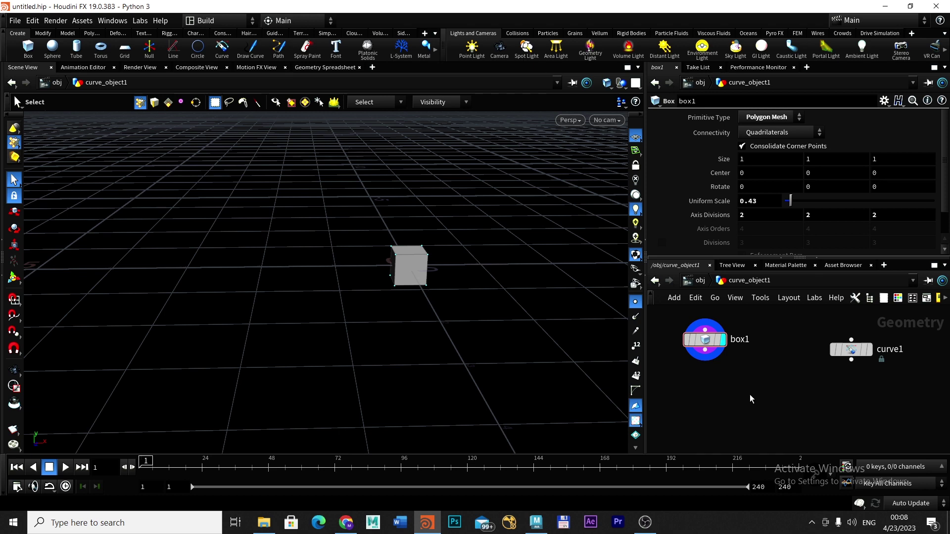
# Add a Copy to Curves node to the network and position it below box1 and curve1.
pyautogui.press('Tab')
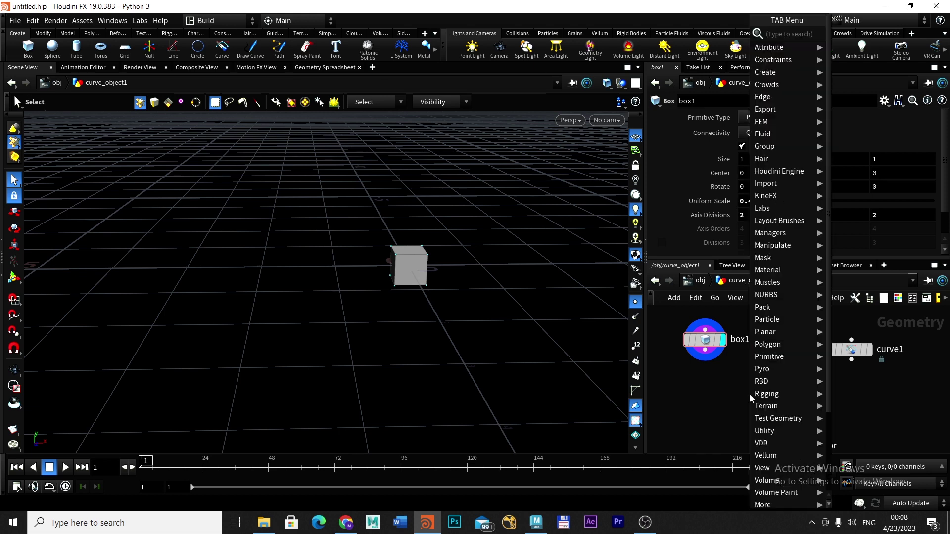
pyautogui.write('copy')
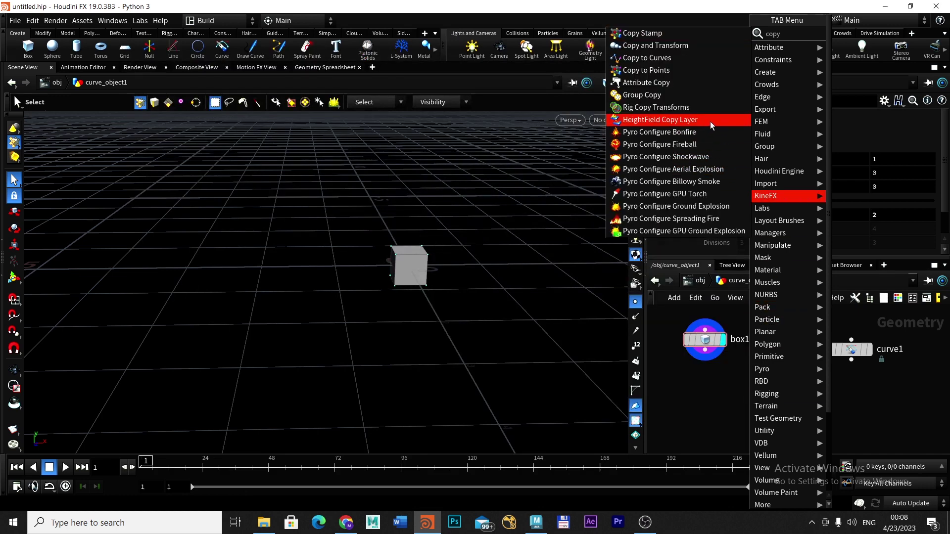
pyautogui.click(648, 57)
pyautogui.click(744, 405)
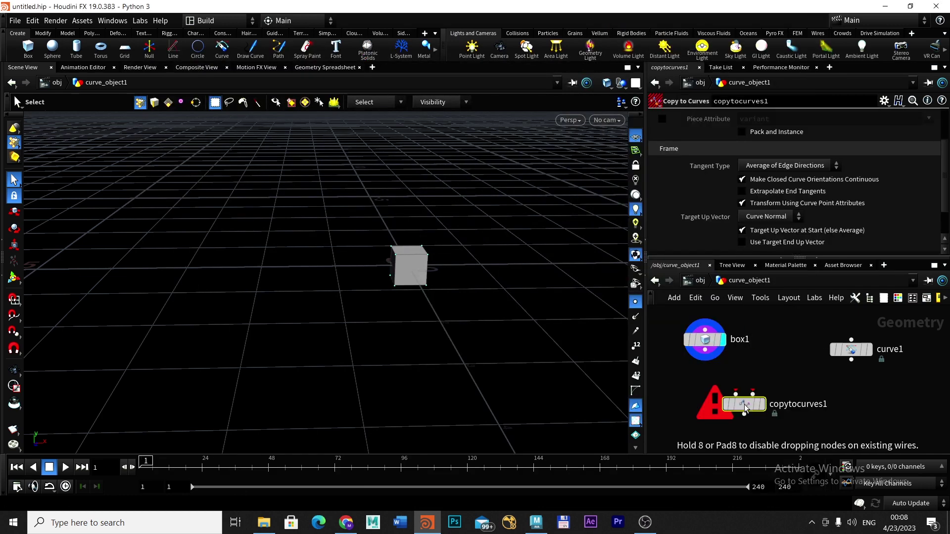
pyautogui.moveTo(745, 407); pyautogui.dragTo(755, 425)
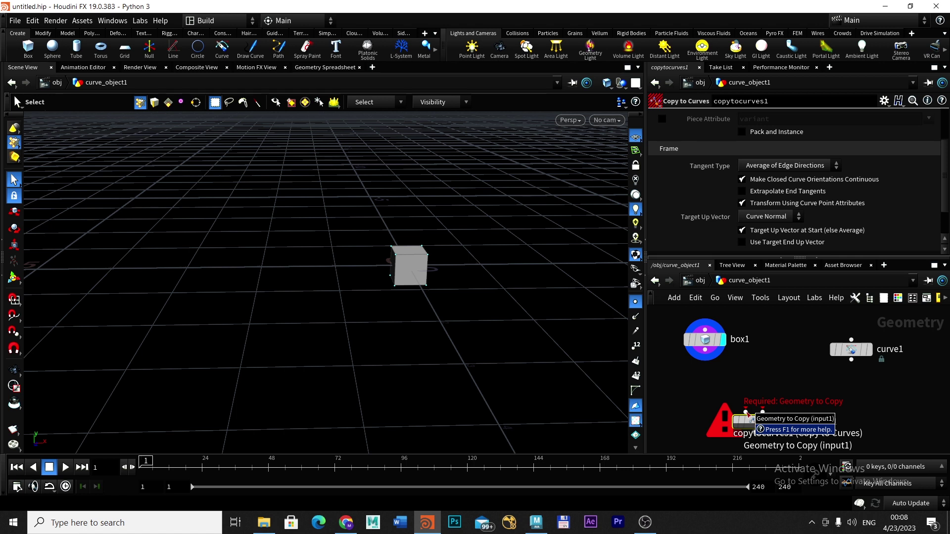
# Connect box1 and curve1 to the two inputs of copytocurves1 and display that node's result in the scene.
pyautogui.moveTo(706, 350); pyautogui.dragTo(743, 410)
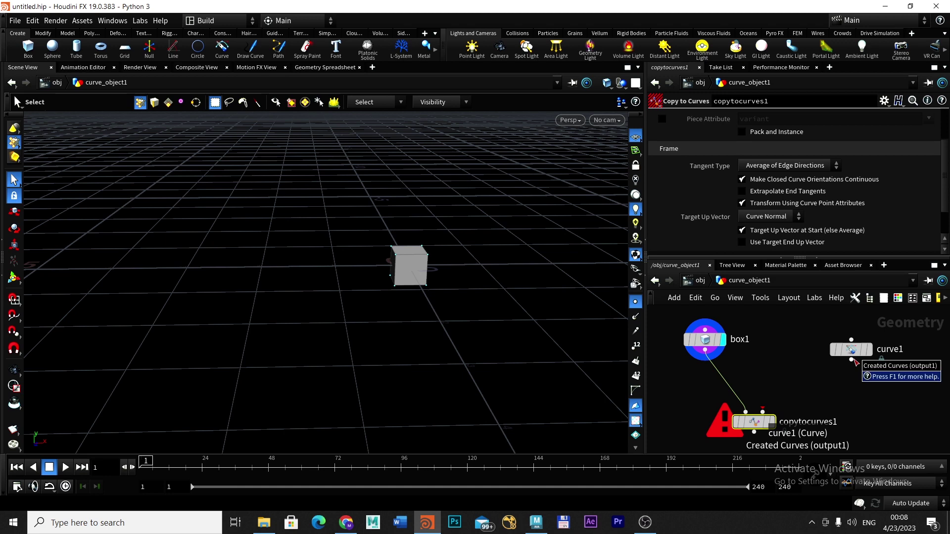
pyautogui.moveTo(852, 361); pyautogui.dragTo(763, 412)
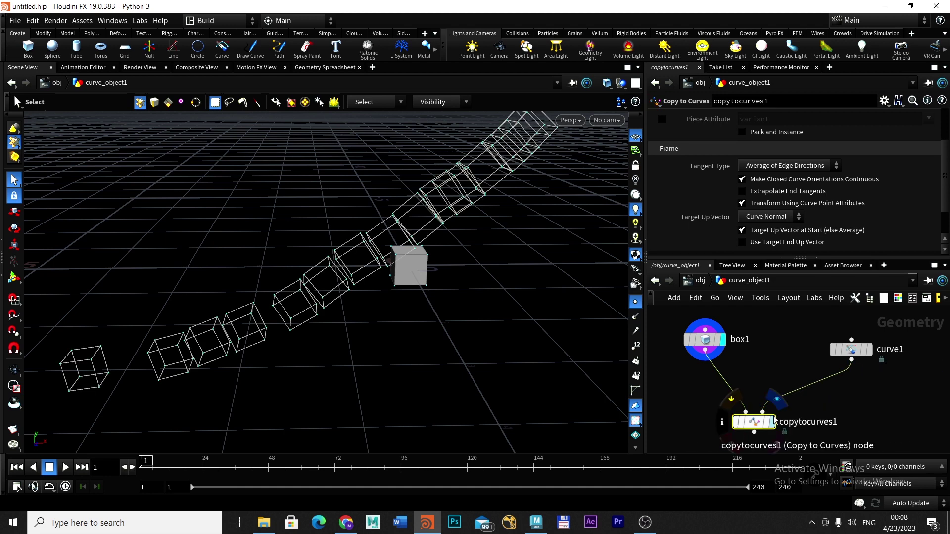
pyautogui.click(772, 422)
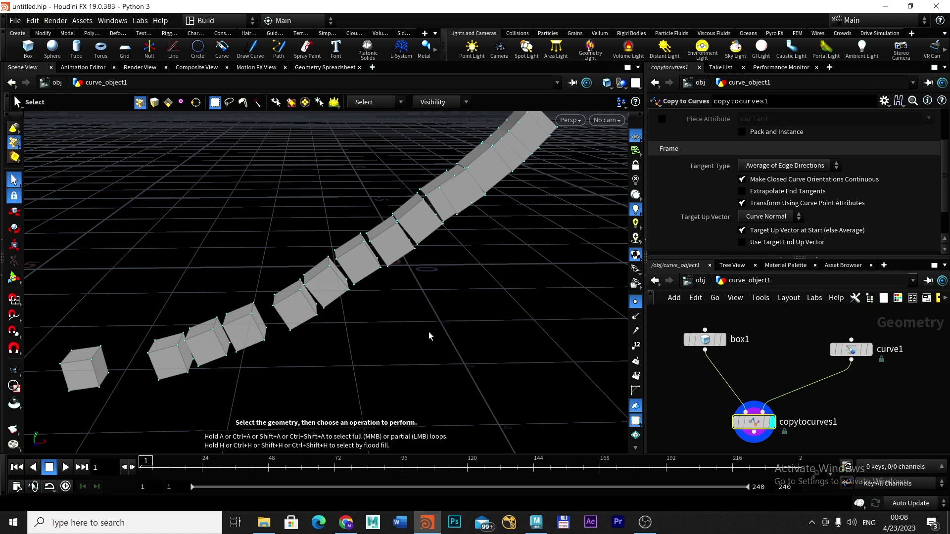
pyautogui.press('Escape')
pyautogui.moveTo(436, 325); pyautogui.dragTo(466, 336, button='middle')
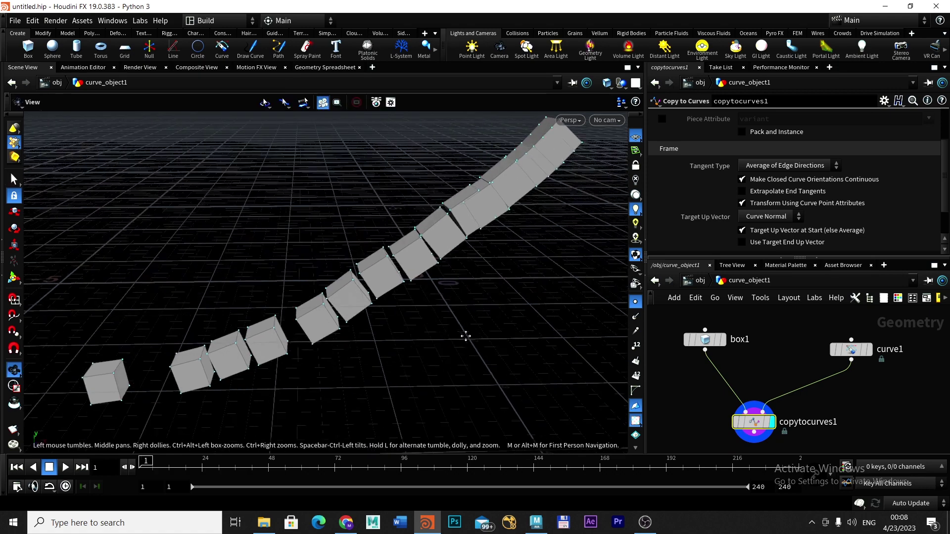
pyautogui.moveTo(465, 336); pyautogui.dragTo(413, 327)
pyautogui.press('s')
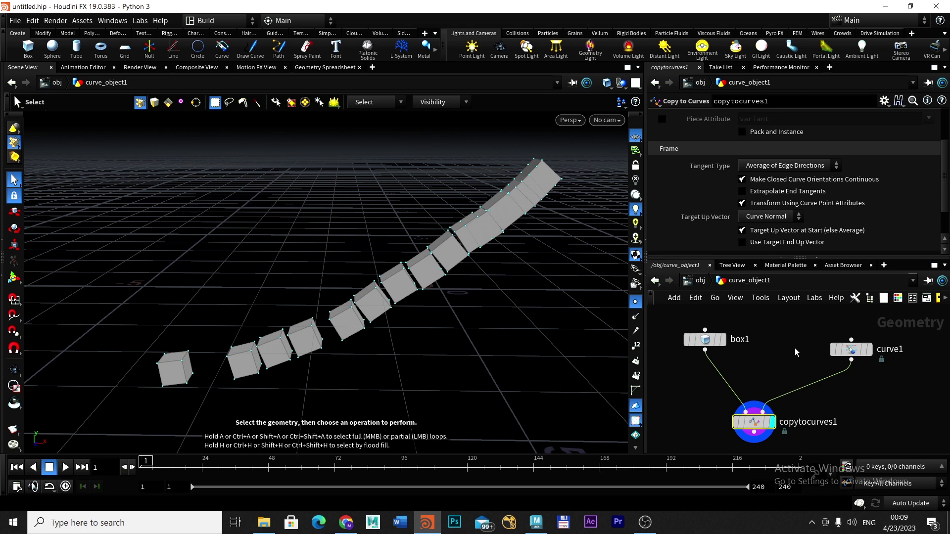
# Insert a Resample node on the wire between curve1 and copytocurves1.
pyautogui.press('Tab')
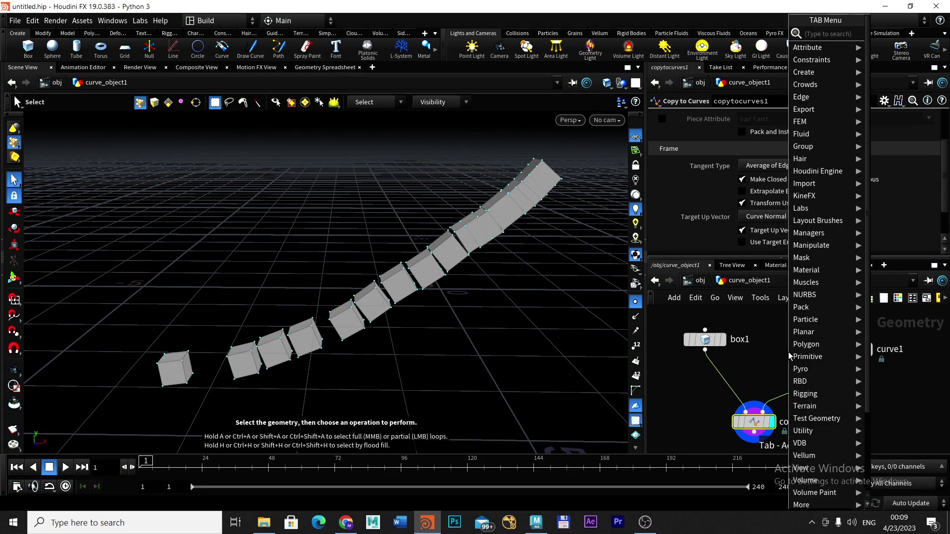
pyautogui.write('resample')
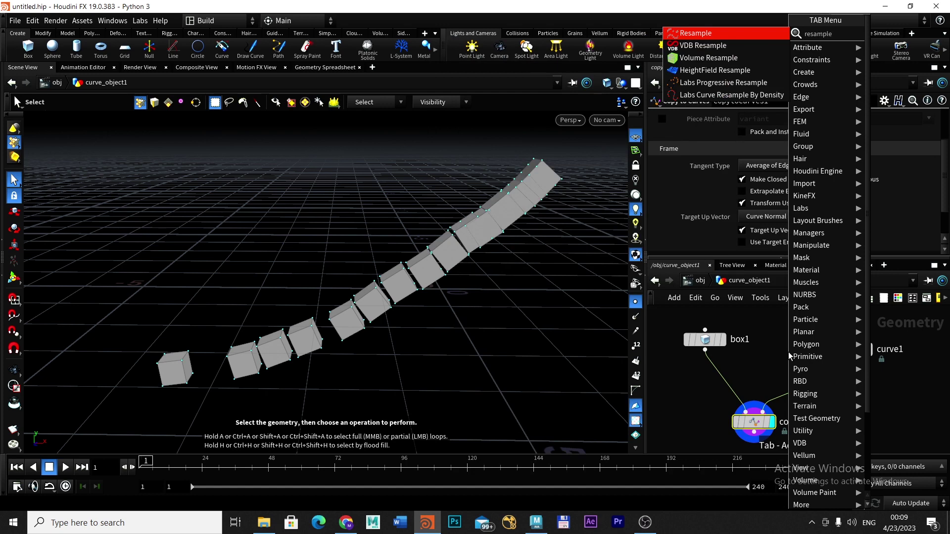
pyautogui.press('Return')
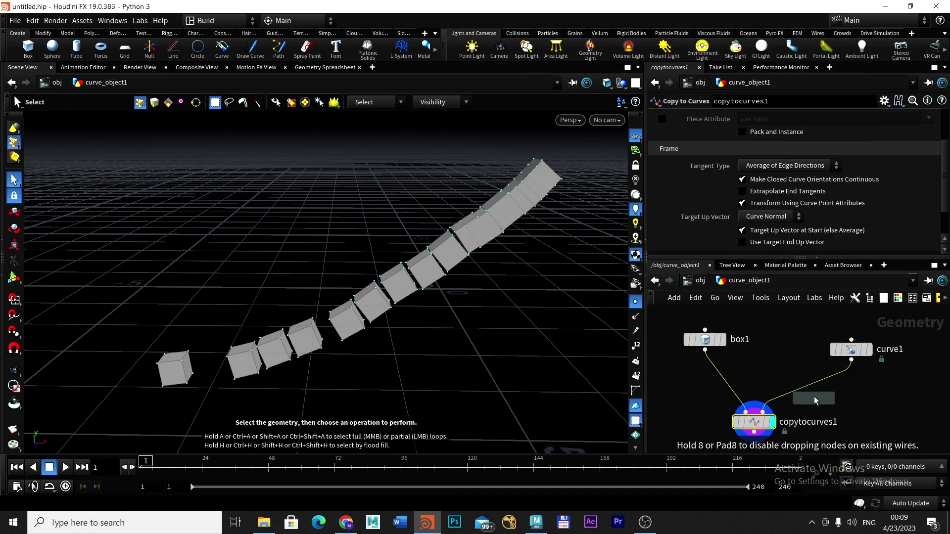
pyautogui.click(810, 388)
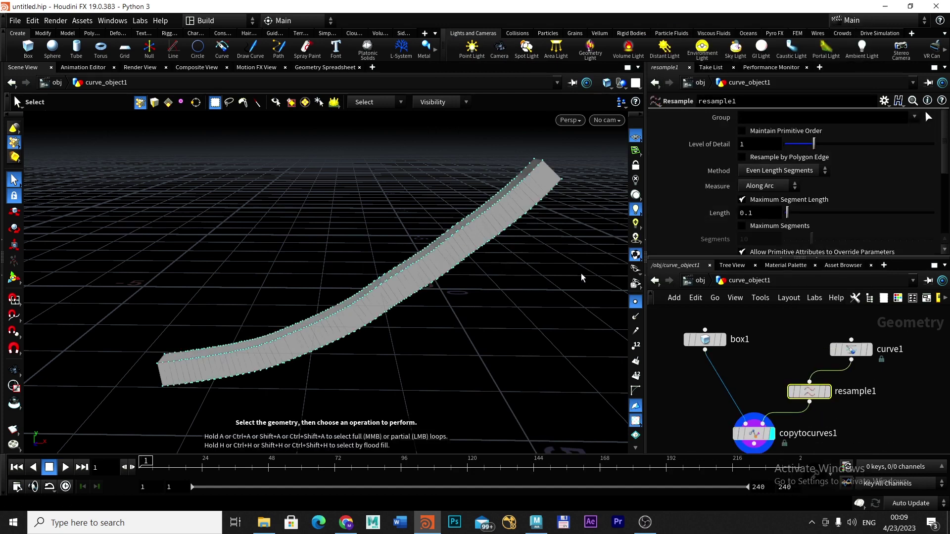
# Set the resample1 maximum segment length to 0.5, trying 0.3 and 0.4 first, and inspect the spacing of the boxes.
pyautogui.moveTo(812, 393)
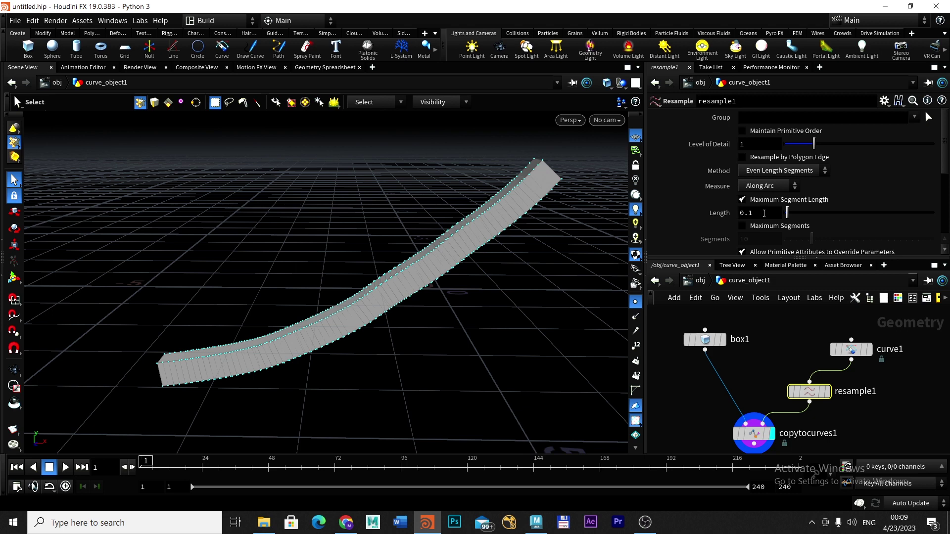
pyautogui.click(760, 213)
pyautogui.press('Return')
pyautogui.click(760, 213)
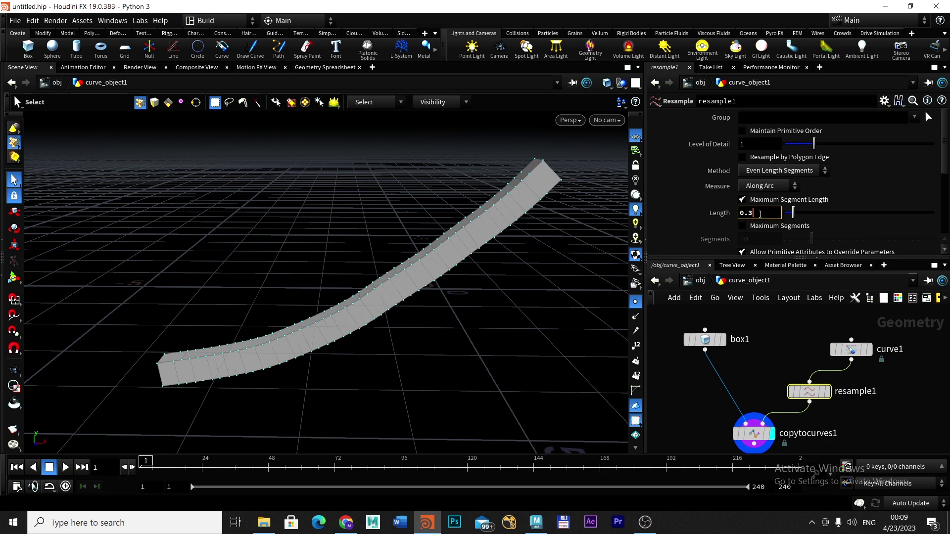
pyautogui.write('4')
pyautogui.press('Return')
pyautogui.click(760, 213)
pyautogui.press('Return')
pyautogui.press('Escape')
pyautogui.moveTo(505, 284); pyautogui.dragTo(451, 334)
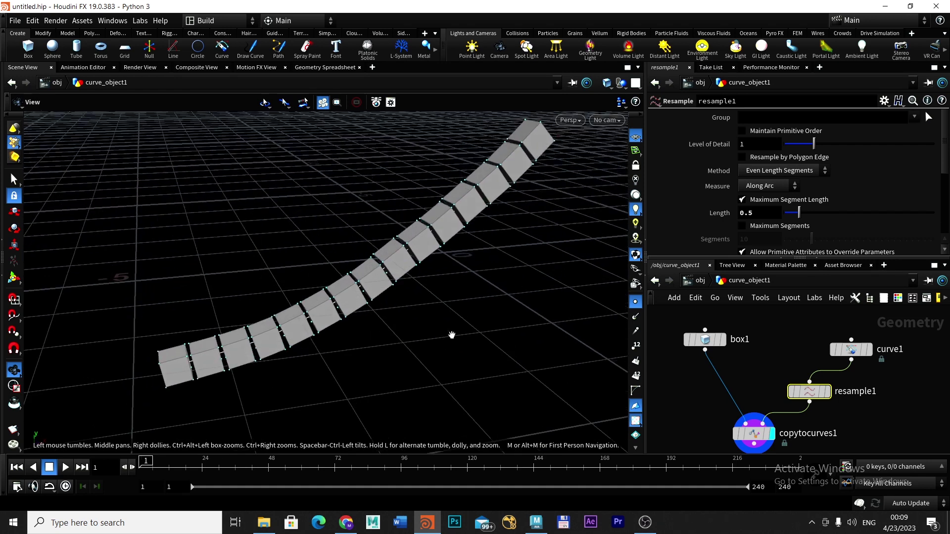
pyautogui.press('s')
# Place Houdini side by side with Maya and collapse Maya's Outliner to enlarge its front view.
pyautogui.hotkey('alt', 'Tab')
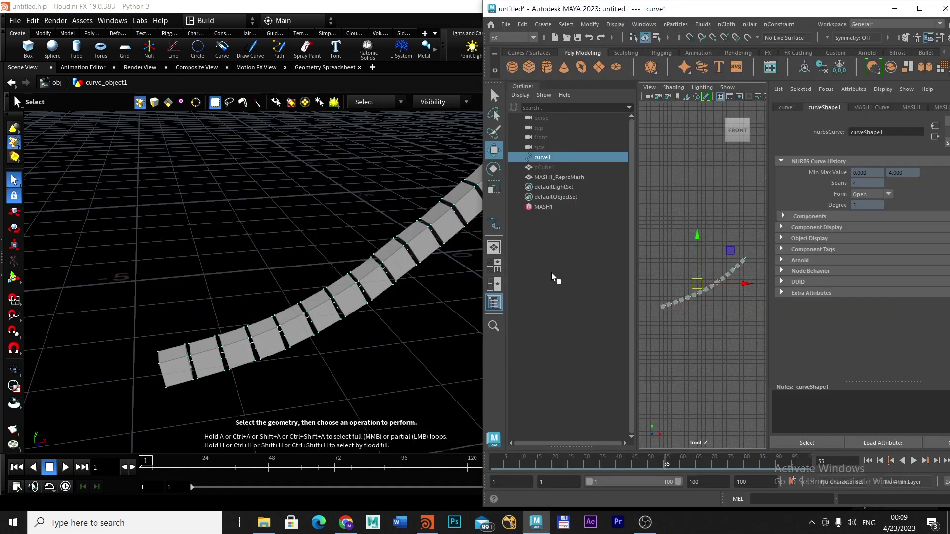
pyautogui.click(381, 14)
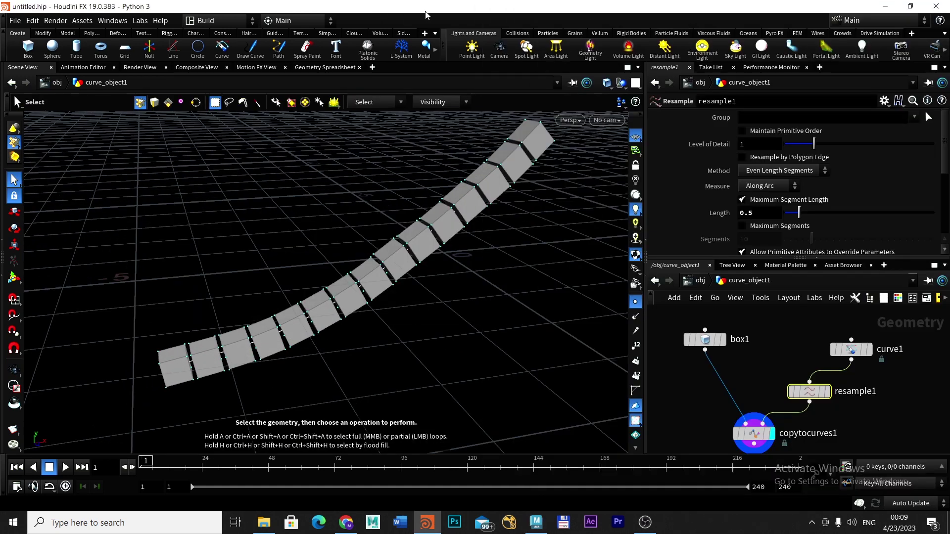
pyautogui.click(918, 6)
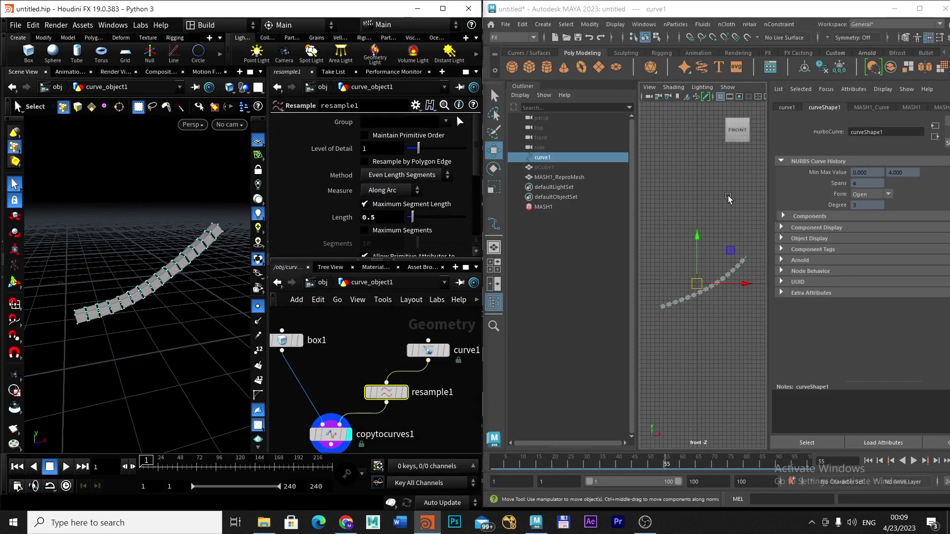
pyautogui.click(523, 87)
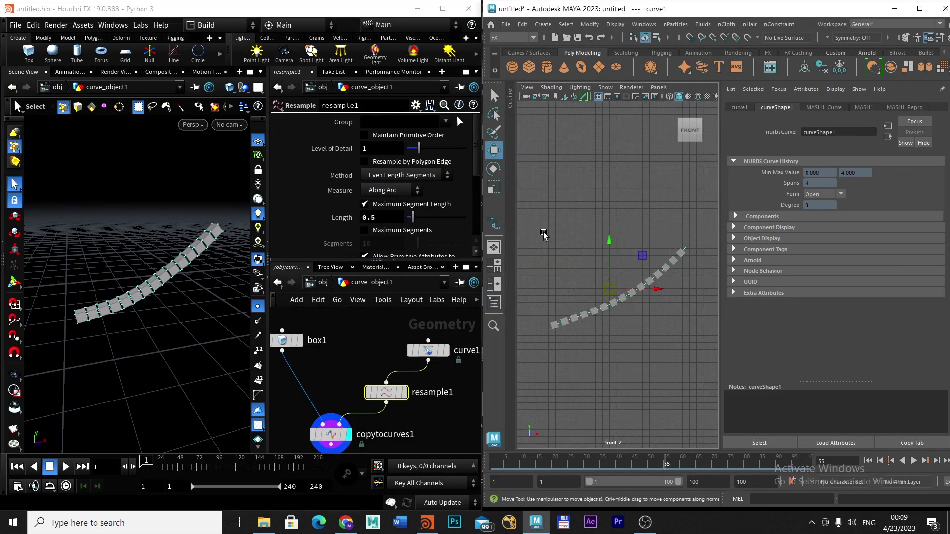
pyautogui.moveTo(604, 266); pyautogui.dragTo(604, 237)
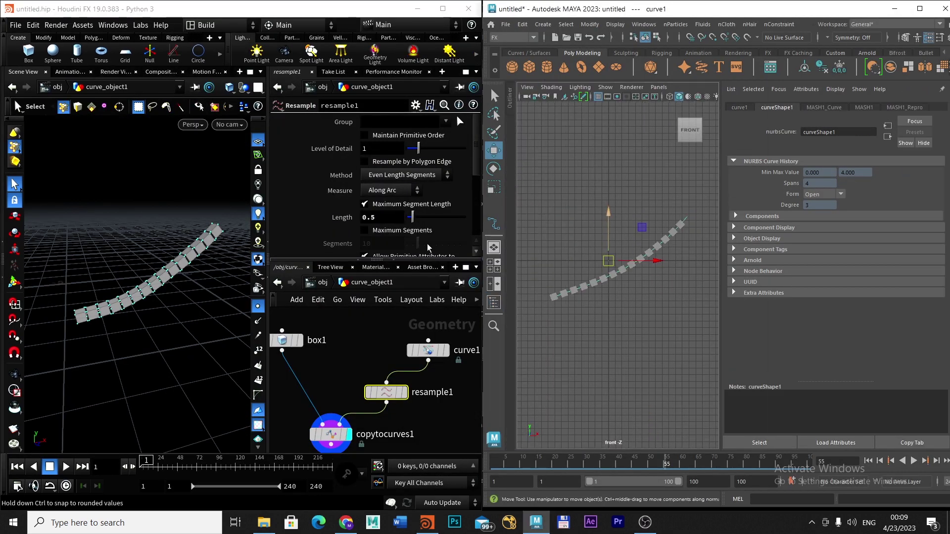
pyautogui.click(150, 316)
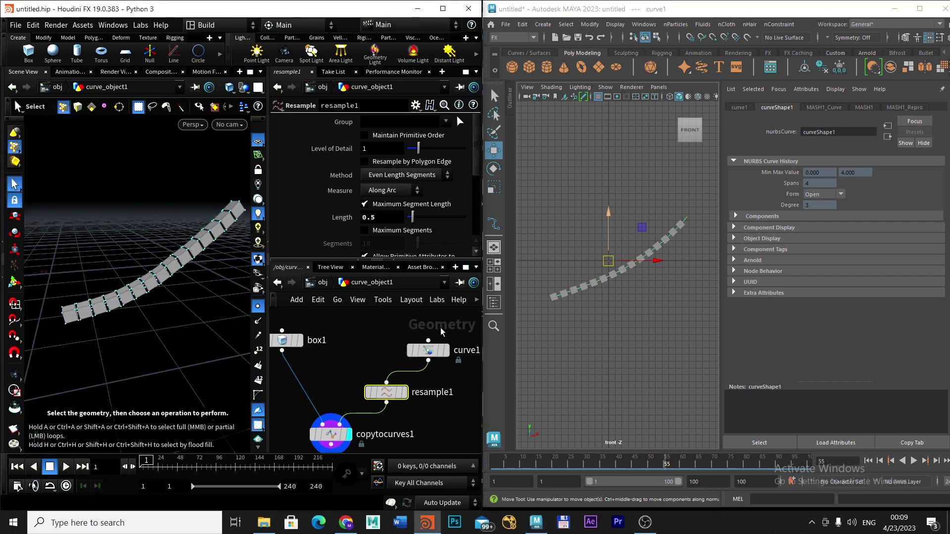
# Expand Houdini to full screen, show the resampled points in the Geometry Spreadsheet and set the resample1 segment length to 0.6.
pyautogui.moveTo(386, 398)
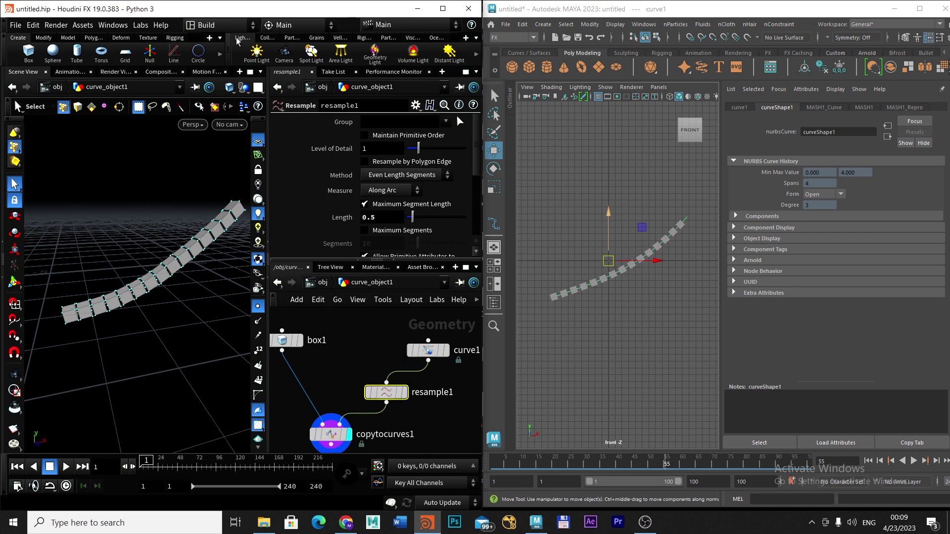
pyautogui.click(443, 8)
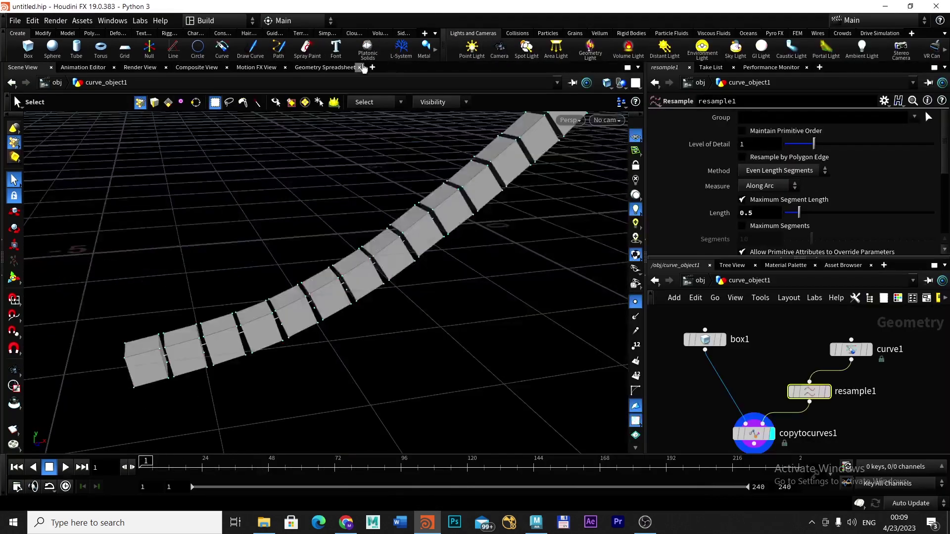
pyautogui.click(323, 68)
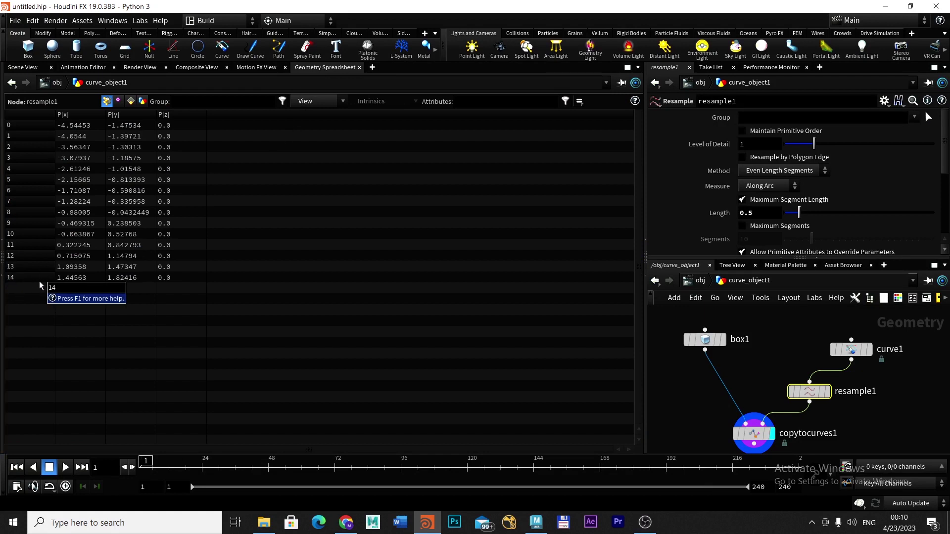
pyautogui.click(753, 213)
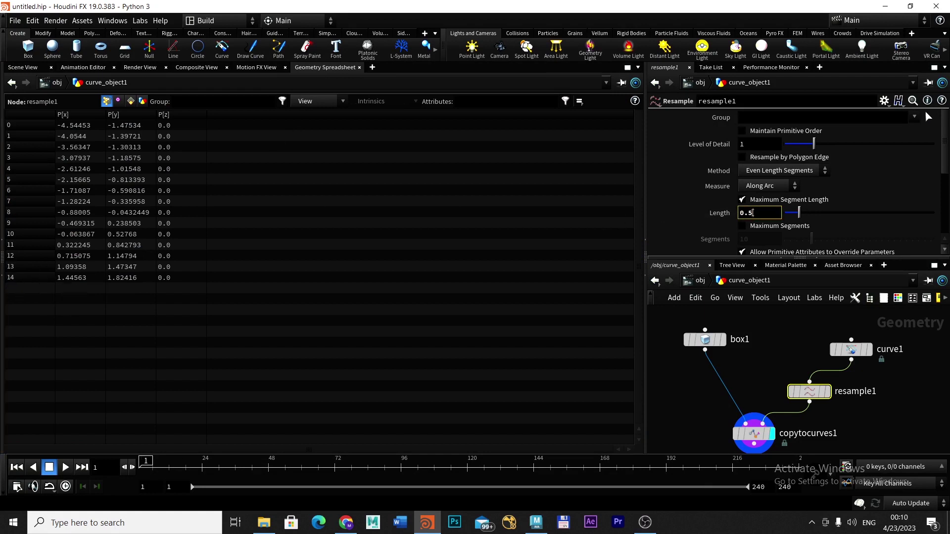
pyautogui.write('0.6')
pyautogui.press('Return')
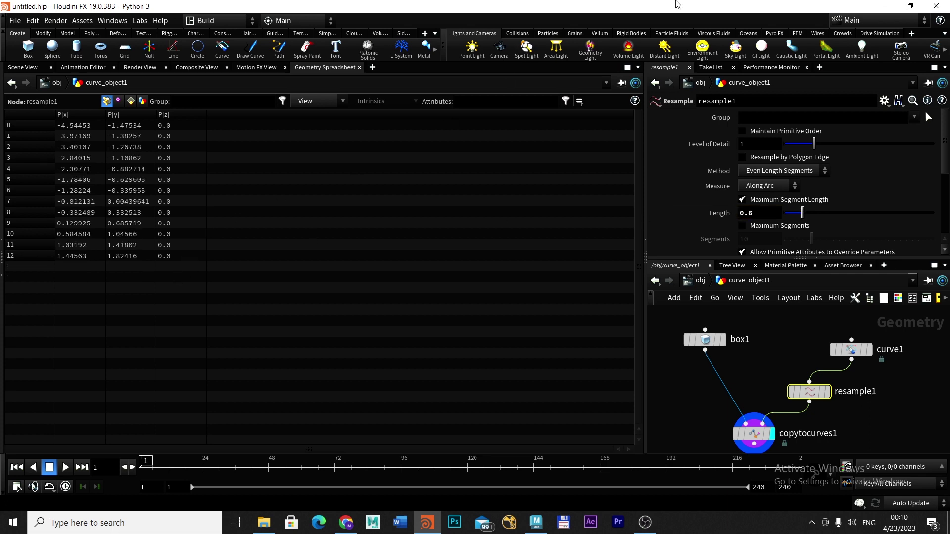
# Return Houdini to the 3D scene view and compare its staircase side by side with the one in Maya.
pyautogui.click(910, 5)
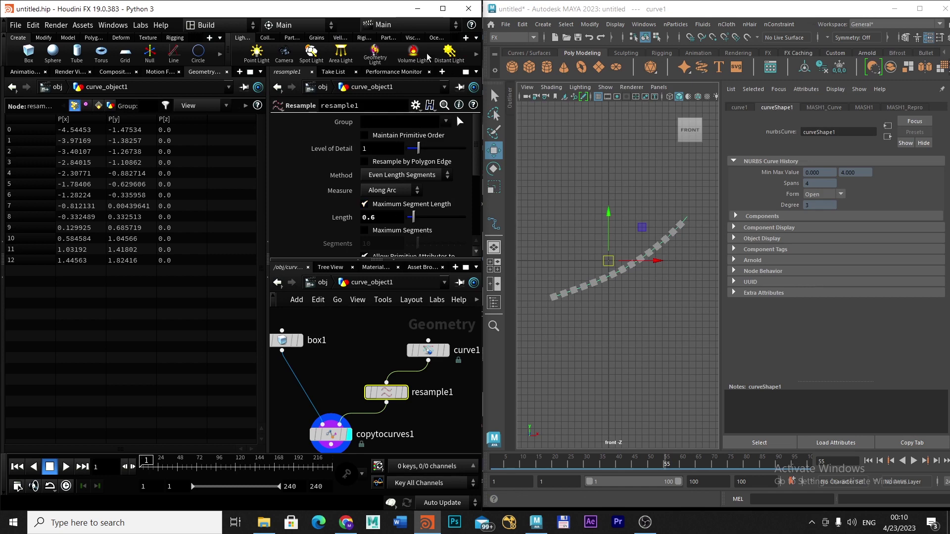
pyautogui.click(442, 8)
pyautogui.click(22, 67)
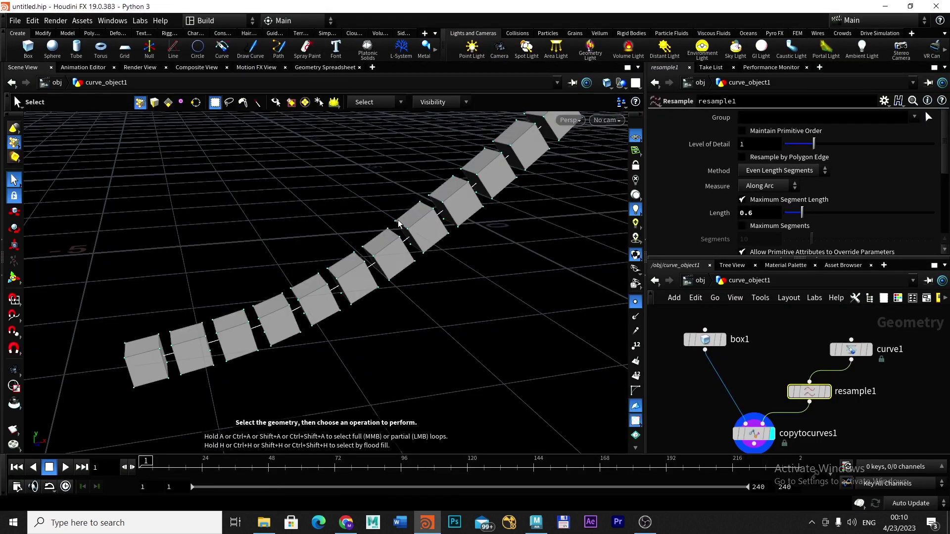
pyautogui.moveTo(524, 304); pyautogui.dragTo(430, 298)
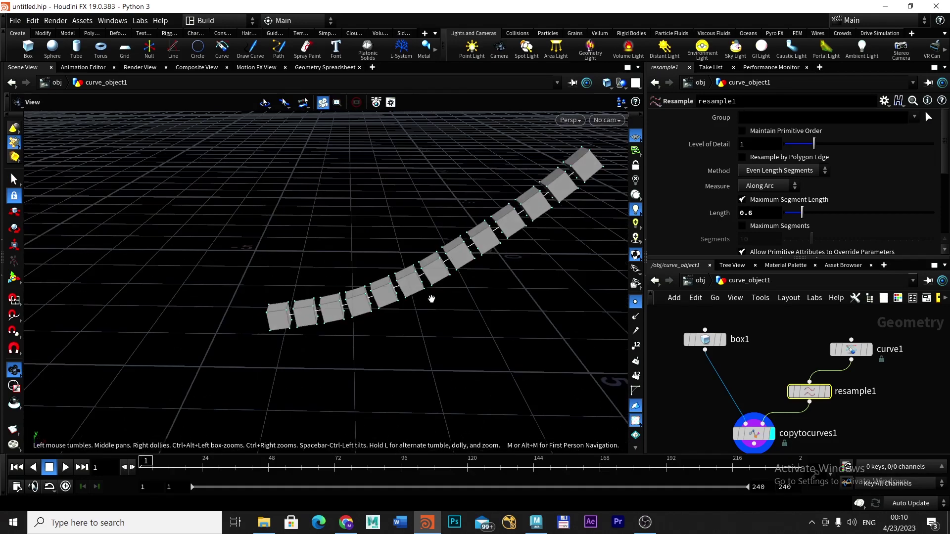
pyautogui.press('s')
pyautogui.click(911, 6)
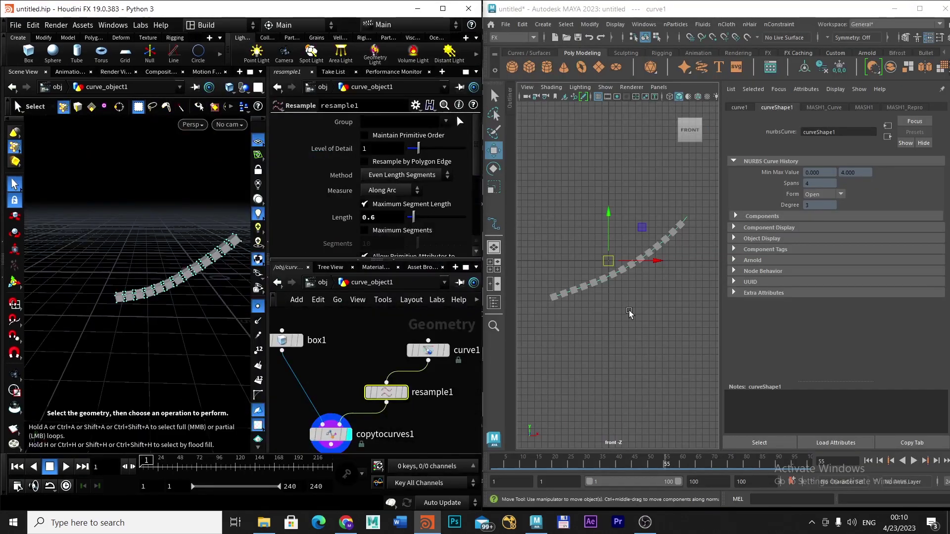
pyautogui.keyDown('alt'); pyautogui.moveTo(619, 310); pyautogui.dragTo(665, 286, button='right'); pyautogui.keyUp('alt')
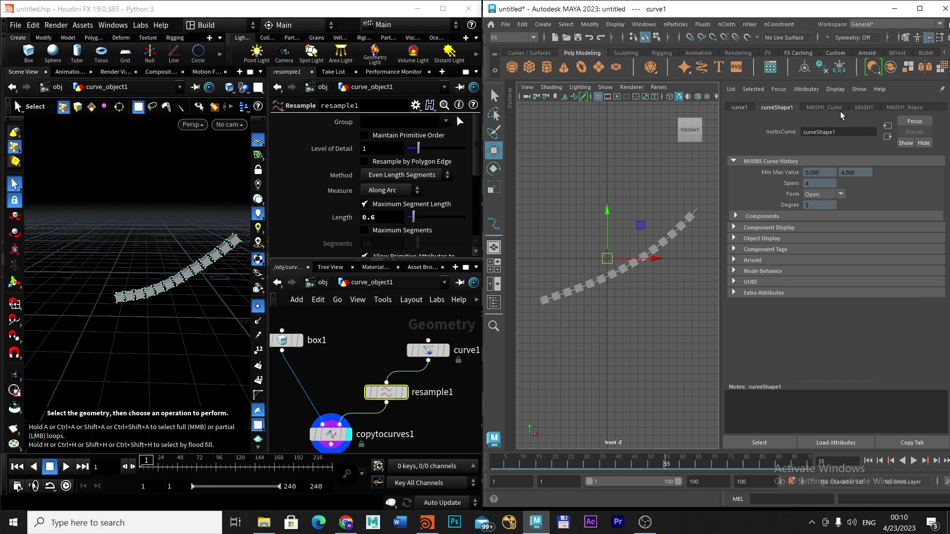
# In Maya, select MASH1 and set the Number of Points of its Distribute node to 12.
pyautogui.click(905, 107)
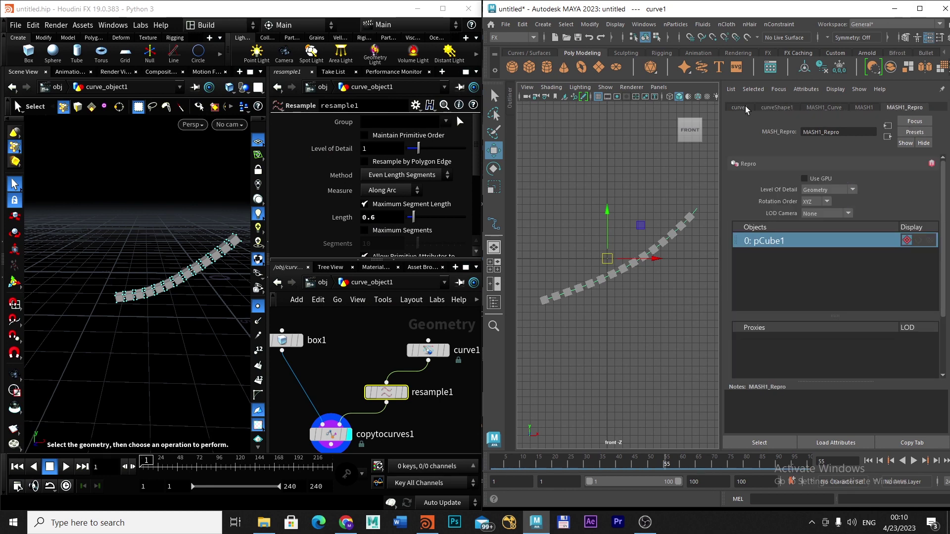
pyautogui.click(510, 99)
pyautogui.click(544, 207)
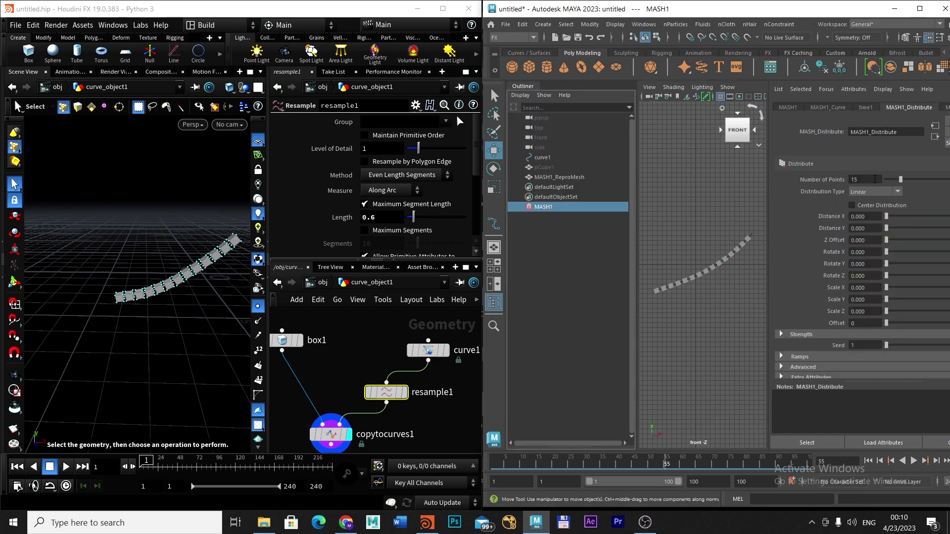
pyautogui.click(875, 180)
pyautogui.press('Return')
pyautogui.keyDown('alt'); pyautogui.moveTo(711, 316); pyautogui.dragTo(716, 314, button='right'); pyautogui.keyUp('alt')
pyautogui.keyDown('alt'); pyautogui.moveTo(717, 301); pyautogui.dragTo(711, 312, button='middle'); pyautogui.keyUp('alt')
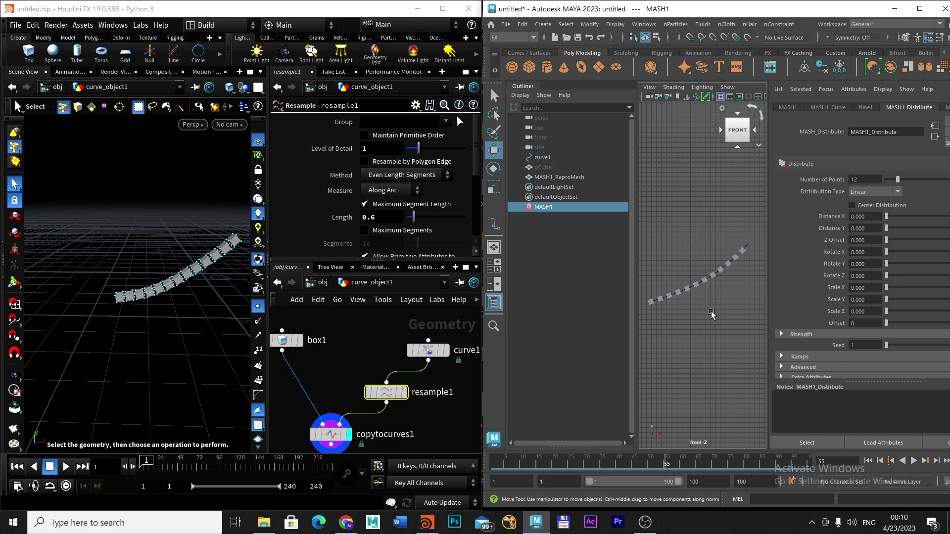
# Scale the source cube pCube1 uniformly by about 1.54 to enlarge the copies along the curve.
pyautogui.click(543, 168)
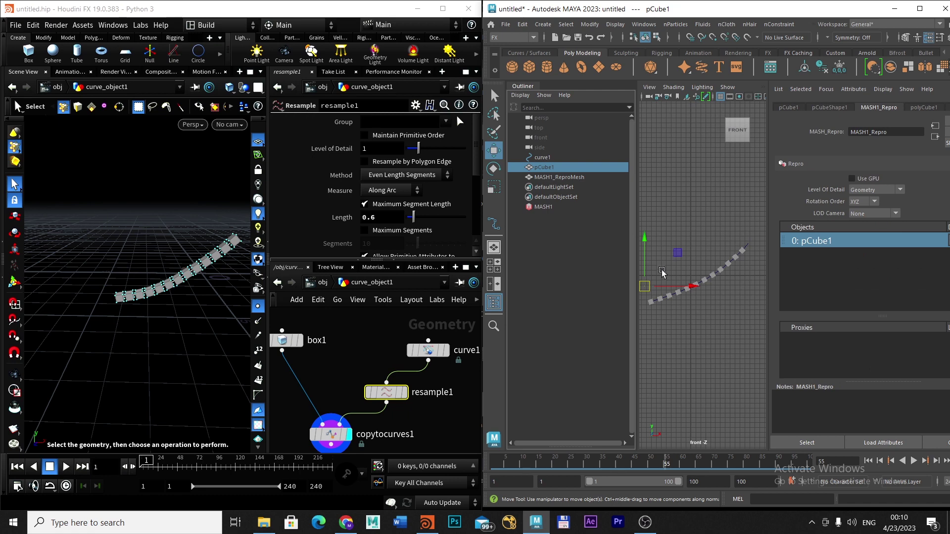
pyautogui.press('r')
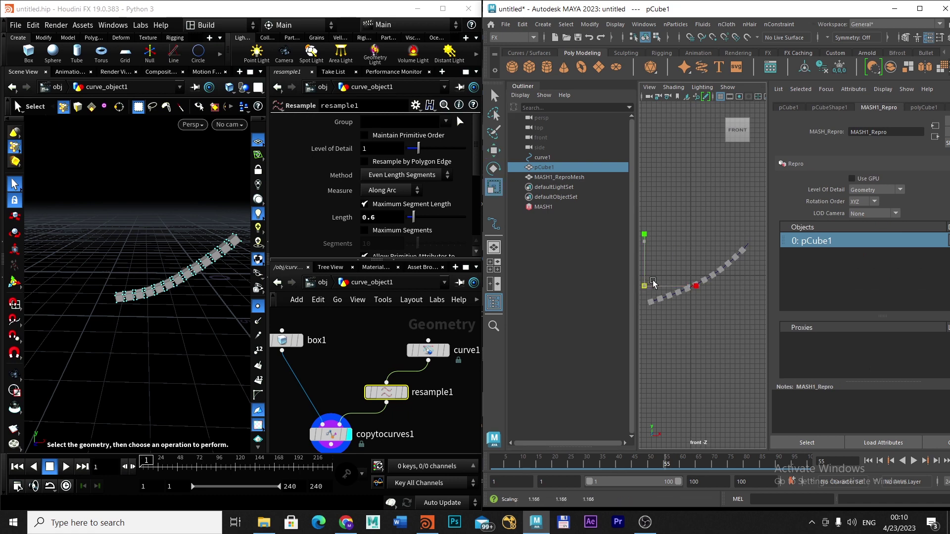
pyautogui.moveTo(653, 281); pyautogui.dragTo(672, 276)
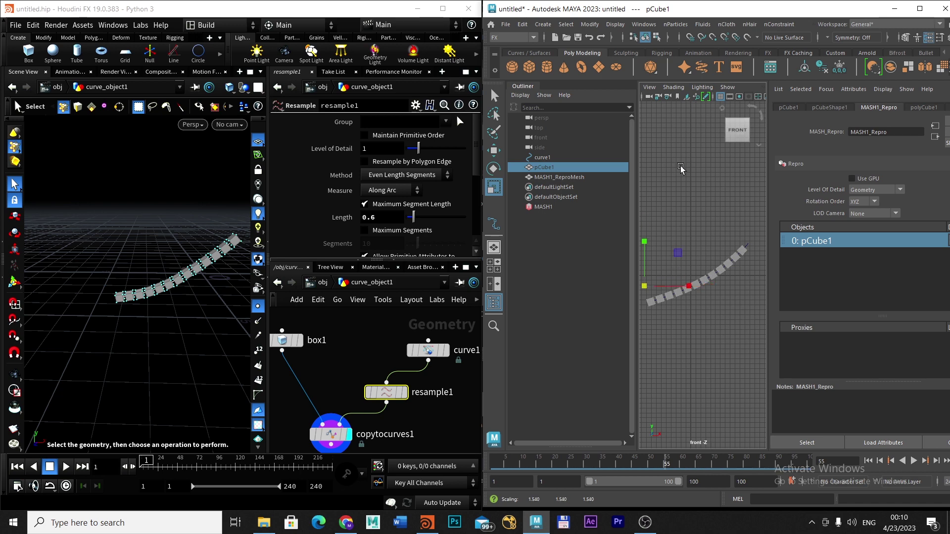
pyautogui.click(529, 86)
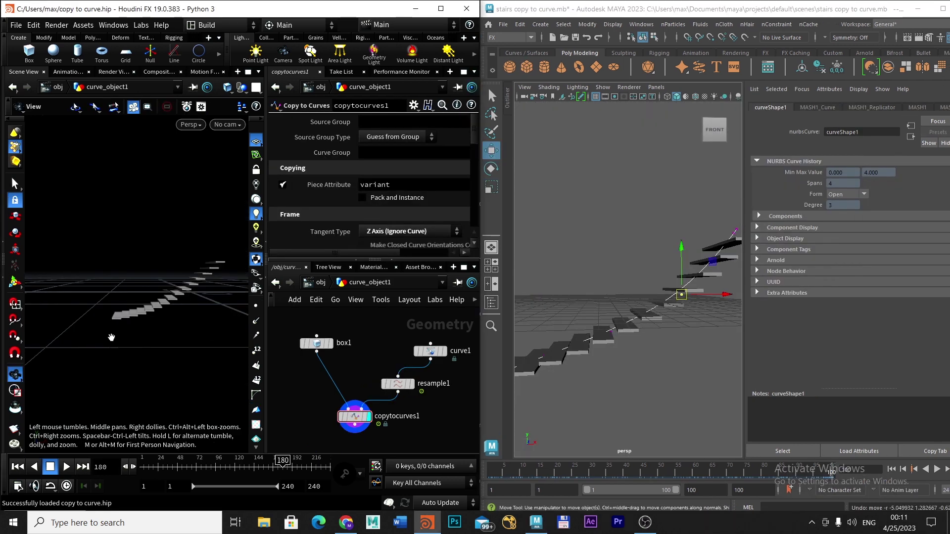
# In the Houdini stairs scene, display the resample1 curve with its points shown and select one point near its middle.
pyautogui.moveTo(157, 339); pyautogui.dragTo(175, 317)
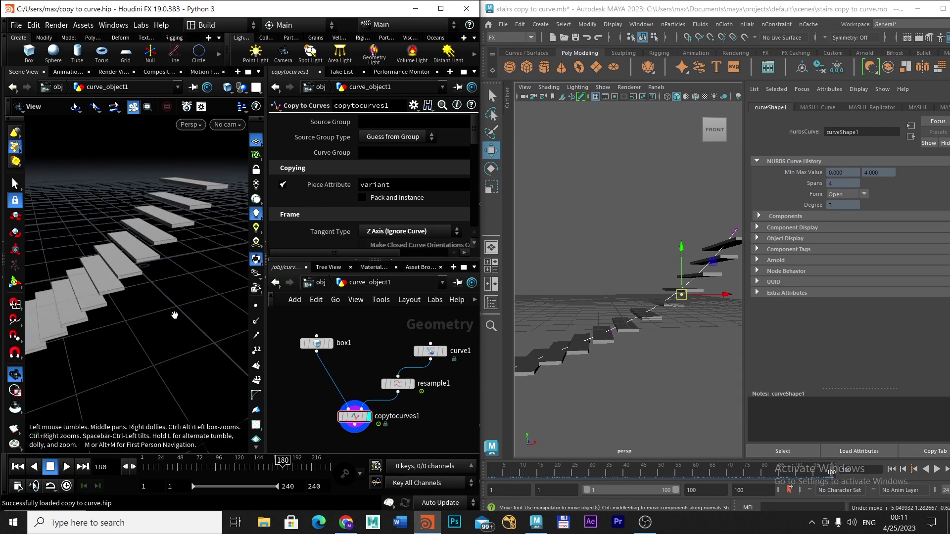
pyautogui.hotkey('alt', 'space')
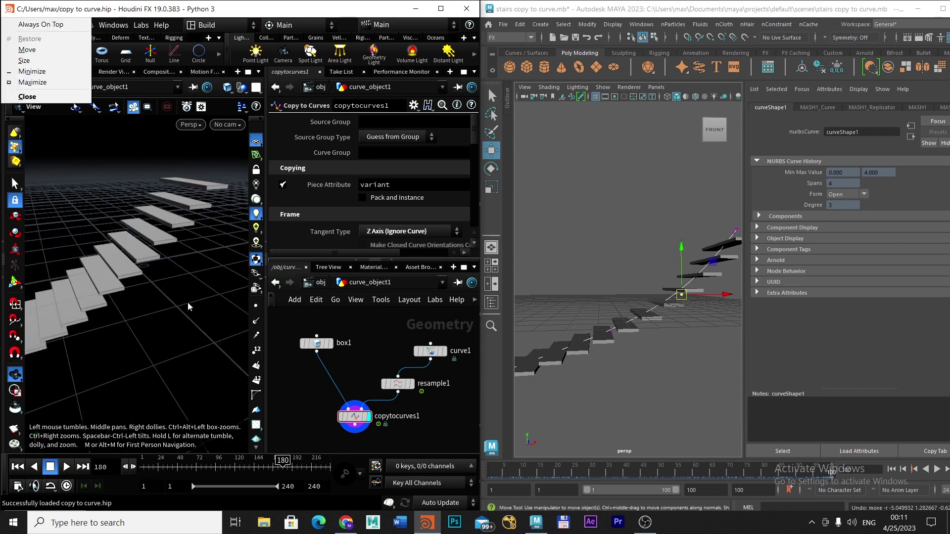
pyautogui.click(188, 258)
pyautogui.moveTo(187, 258); pyautogui.dragTo(205, 316)
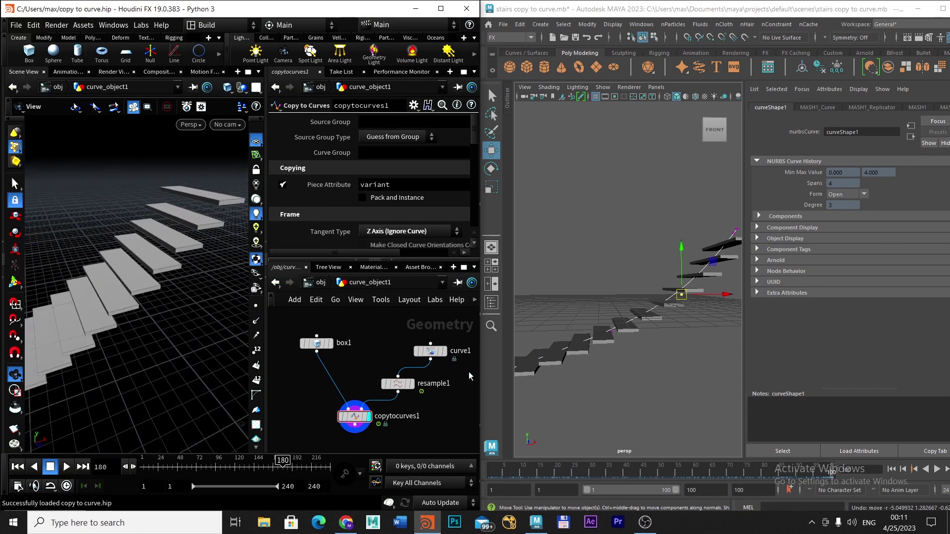
pyautogui.click(413, 385)
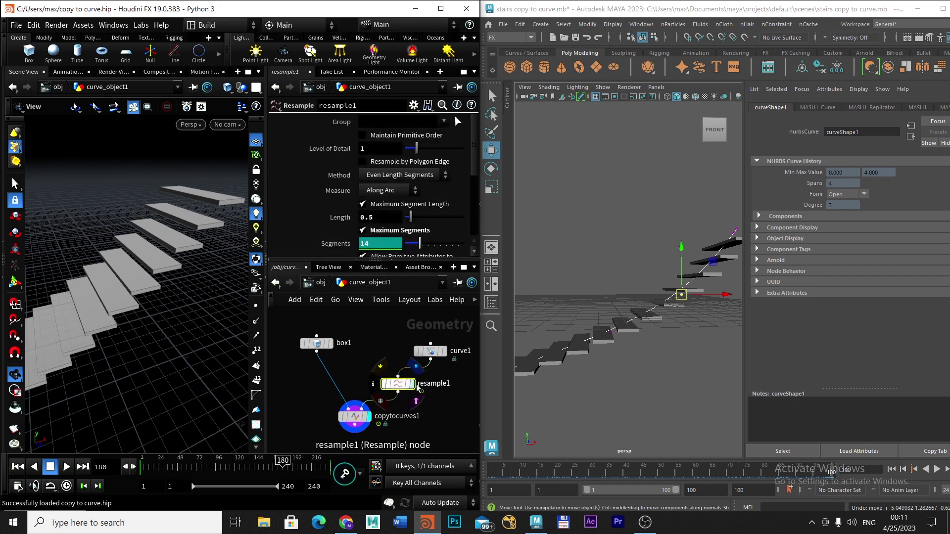
pyautogui.click(414, 384)
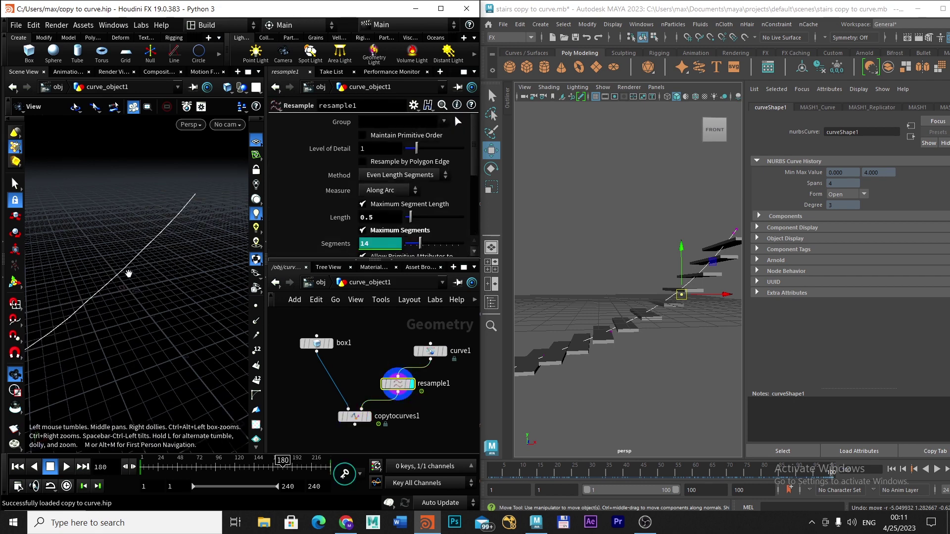
pyautogui.click(256, 306)
pyautogui.click(15, 184)
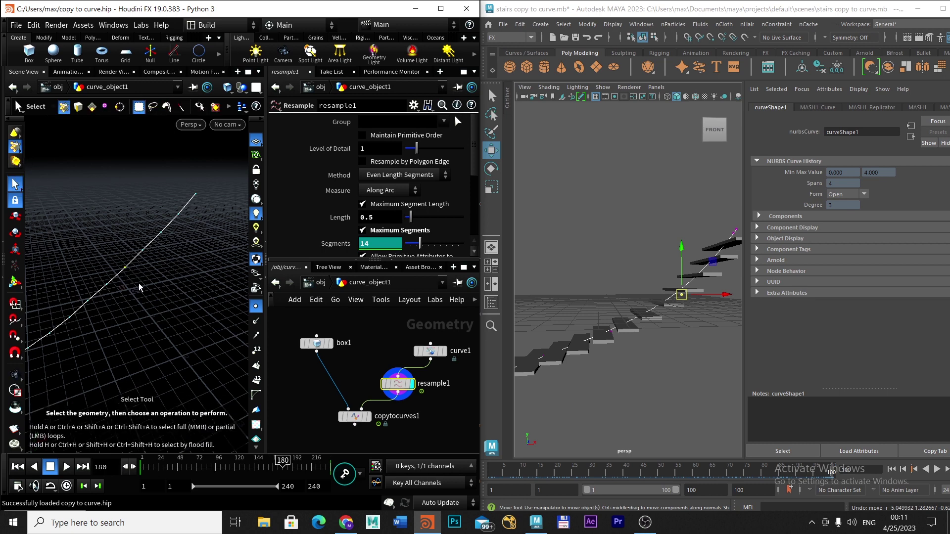
# Display the copytocurves1 stairs, try moving the selected curve point with an Edit node, and delete edit1.
pyautogui.click(366, 415)
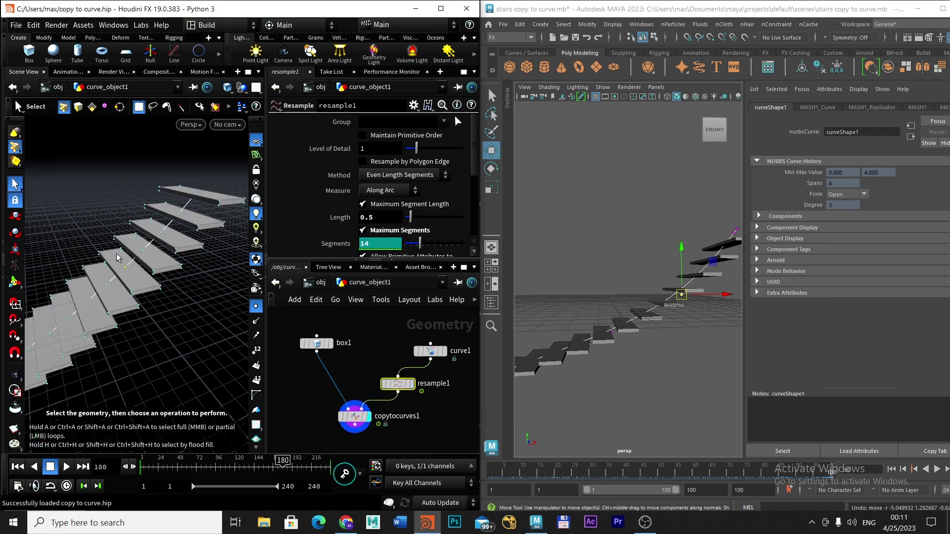
pyautogui.click(14, 216)
pyautogui.moveTo(125, 224); pyautogui.dragTo(116, 223)
pyautogui.moveTo(78, 278)
pyautogui.mouseDown()
pyautogui.moveTo(71, 288)
pyautogui.moveTo(86, 288)
pyautogui.mouseUp()
pyautogui.keyDown('alt'); pyautogui.moveTo(174, 361); pyautogui.dragTo(166, 353); pyautogui.keyUp('alt')
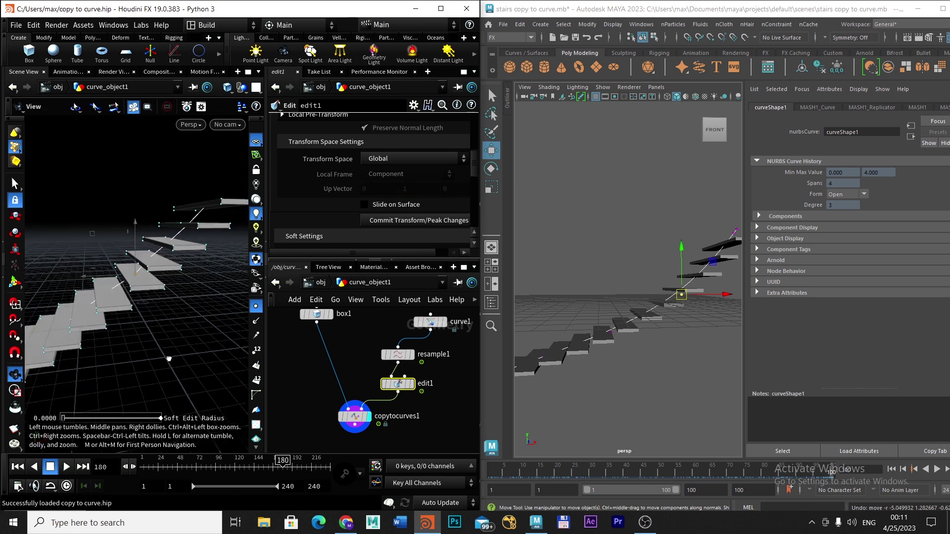
pyautogui.click(412, 384)
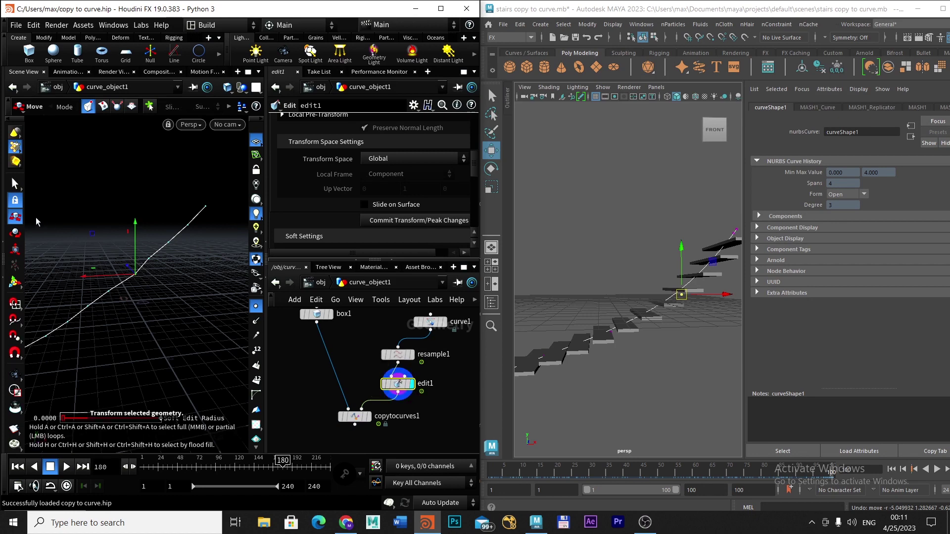
pyautogui.press('Delete')
# Select several points midway along the resample1 curve and move them while displaying the copytocurves1 stairs.
pyautogui.moveTo(56, 248); pyautogui.dragTo(132, 320)
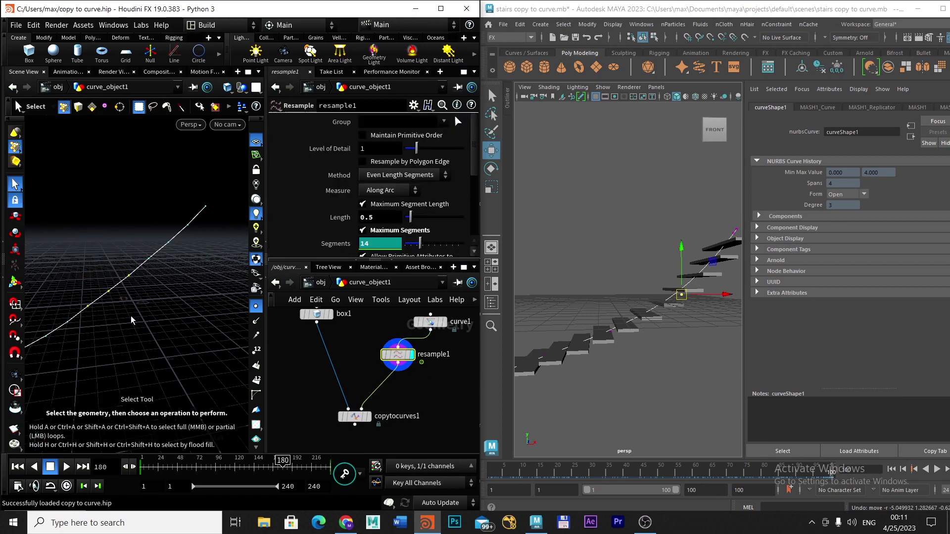
pyautogui.click(342, 416)
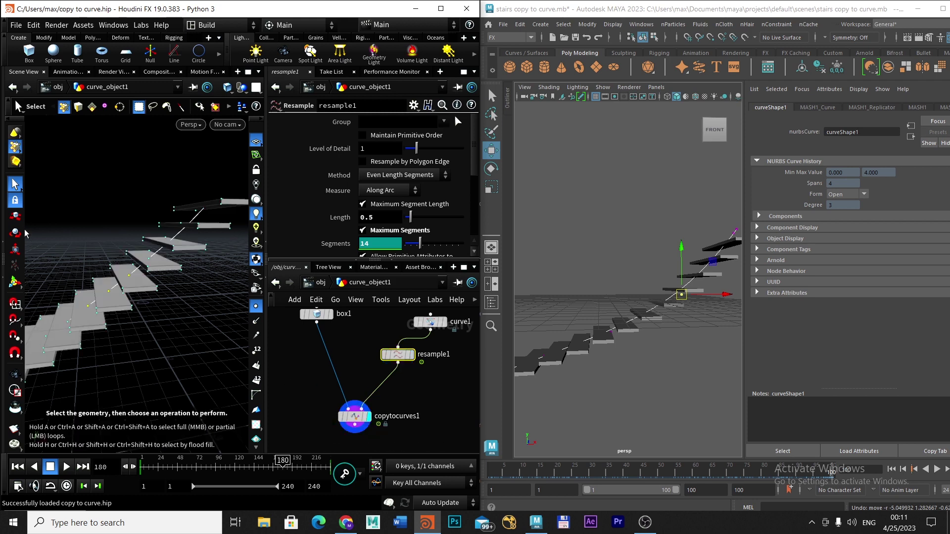
pyautogui.click(16, 217)
pyautogui.moveTo(109, 245); pyautogui.dragTo(109, 241)
pyautogui.moveTo(56, 292); pyautogui.dragTo(50, 291)
pyautogui.moveTo(100, 241); pyautogui.dragTo(101, 235)
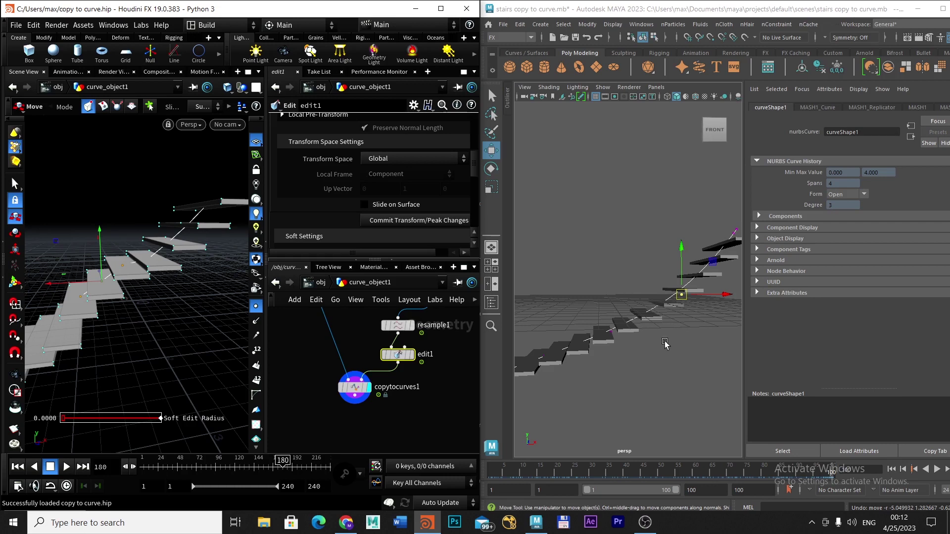
# In Maya, move the selected control vertex of the stair curve to about X 5.067, Y 1.461.
pyautogui.moveTo(665, 344)
pyautogui.keyDown('alt'); pyautogui.mouseDown(button='right')
pyautogui.moveTo(688, 349)
pyautogui.moveTo(659, 355)
pyautogui.mouseUp(button='right'); pyautogui.keyUp('alt')
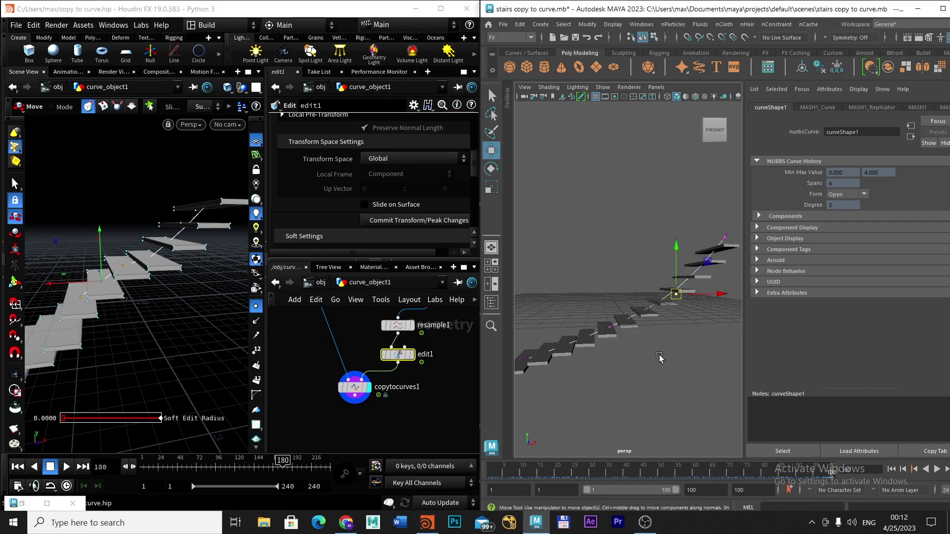
pyautogui.keyDown('alt'); pyautogui.moveTo(658, 355); pyautogui.dragTo(663, 367); pyautogui.keyUp('alt')
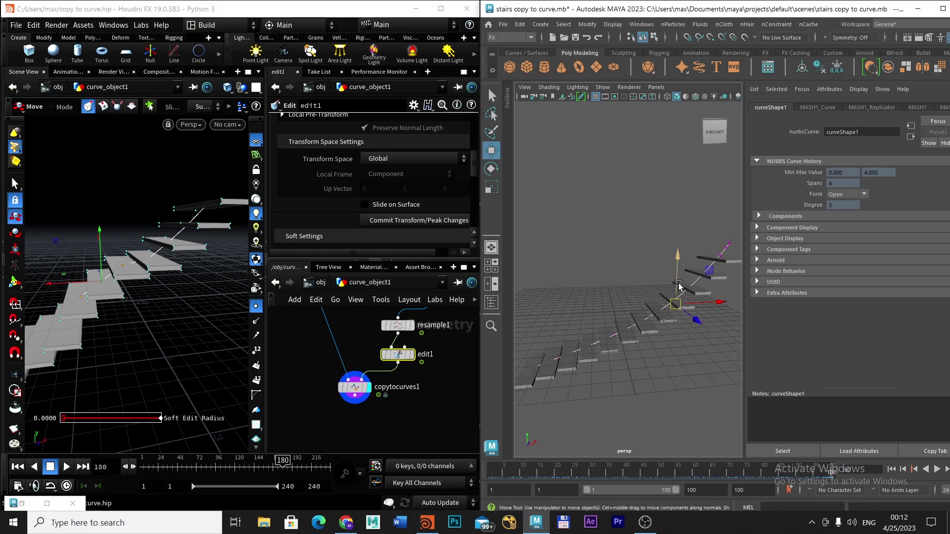
pyautogui.moveTo(679, 261); pyautogui.dragTo(672, 248)
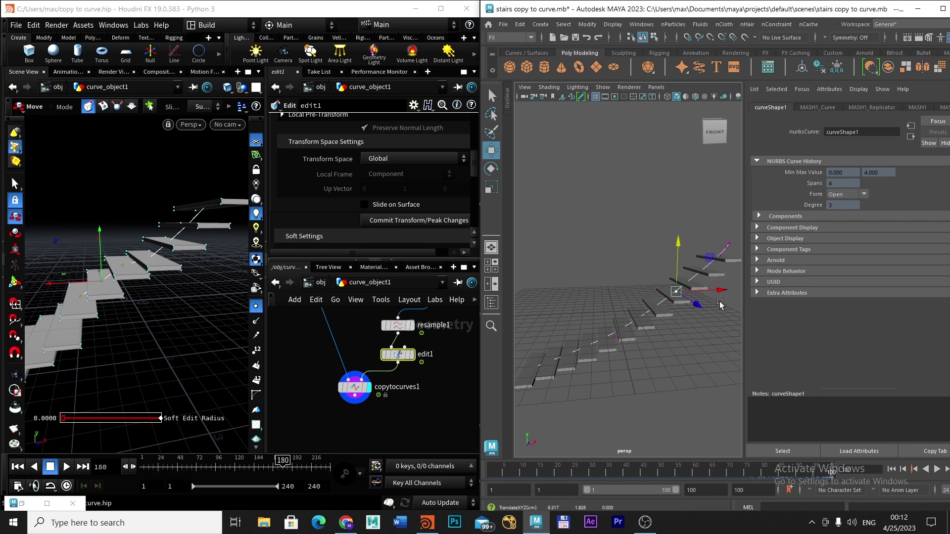
pyautogui.moveTo(721, 292); pyautogui.dragTo(714, 311)
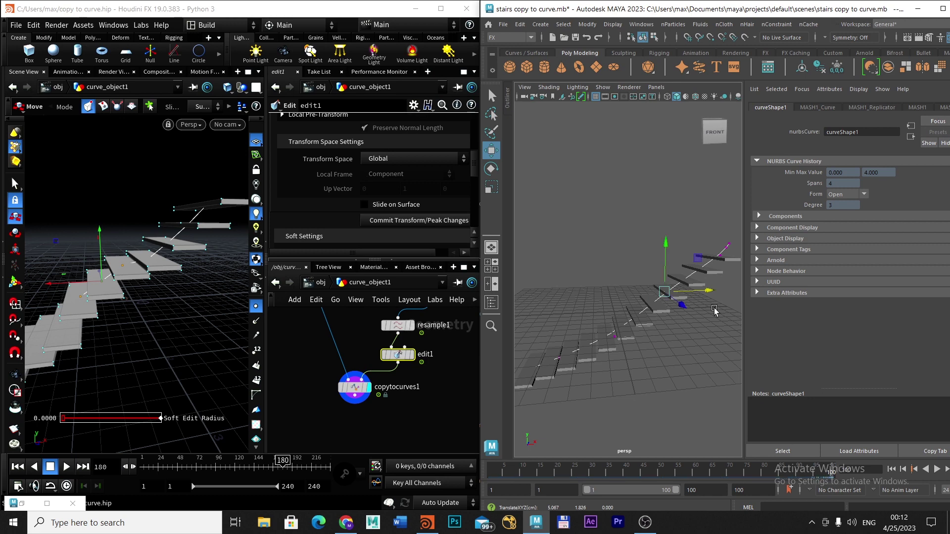
pyautogui.keyDown('alt'); pyautogui.moveTo(651, 365); pyautogui.dragTo(638, 380); pyautogui.keyUp('alt')
pyautogui.keyDown('alt'); pyautogui.moveTo(638, 380); pyautogui.dragTo(607, 375, button='right'); pyautogui.keyUp('alt')
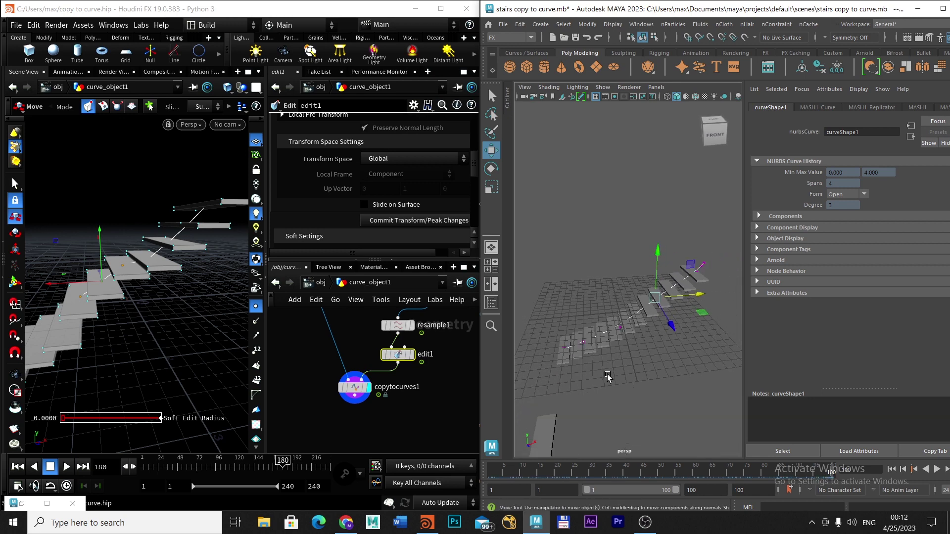
pyautogui.keyDown('alt'); pyautogui.moveTo(607, 377); pyautogui.dragTo(622, 373); pyautogui.keyUp('alt')
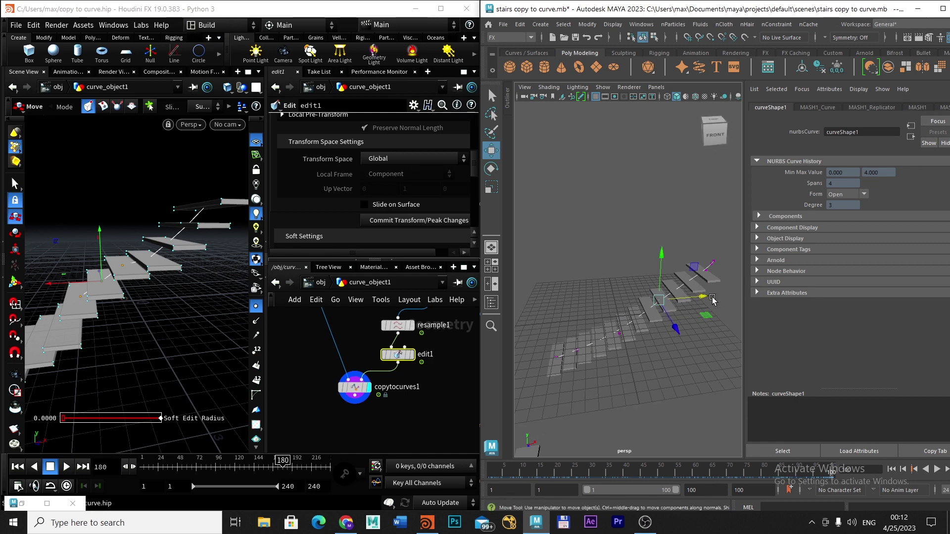
pyautogui.click(662, 258)
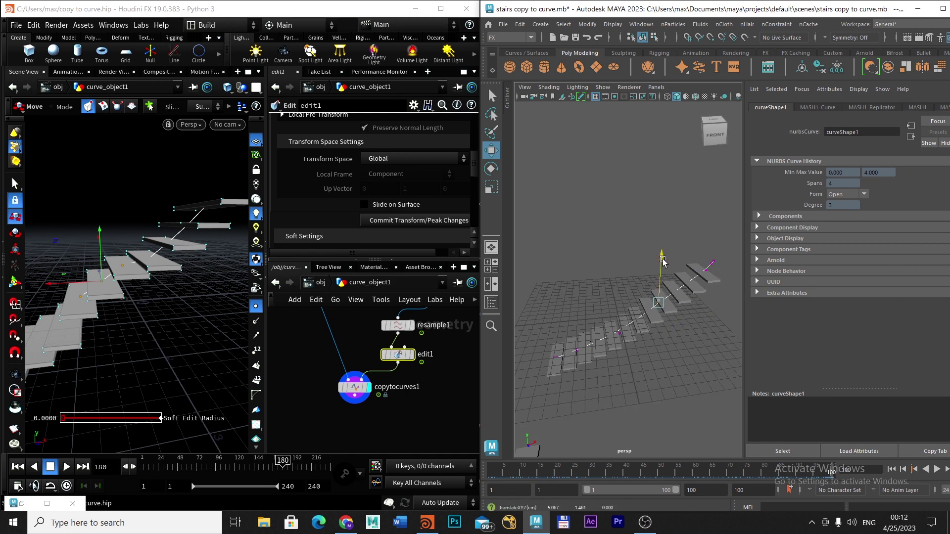
# Return the Maya curve to object mode, select it and isolate it in the perspective view.
pyautogui.moveTo(617, 219); pyautogui.dragTo(650, 206, button='right')
pyautogui.click(672, 259)
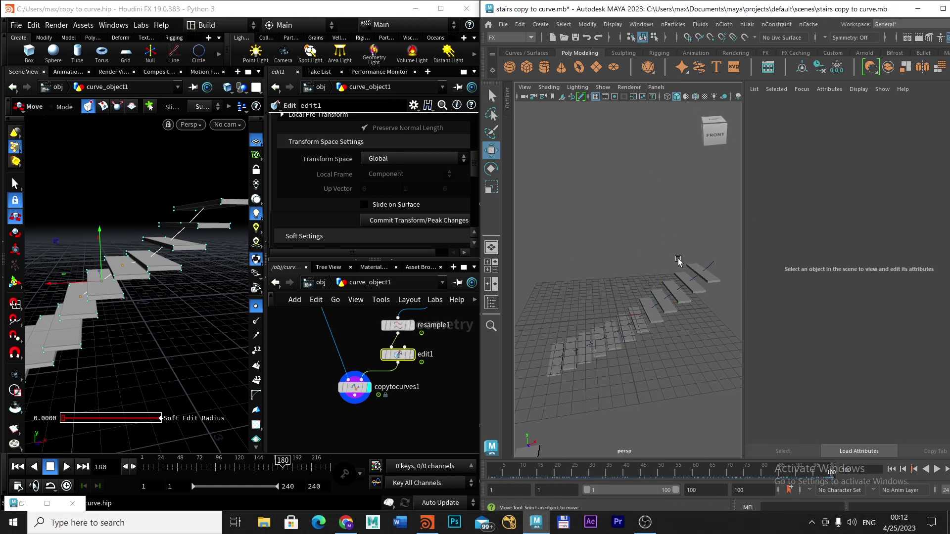
pyautogui.click(712, 268)
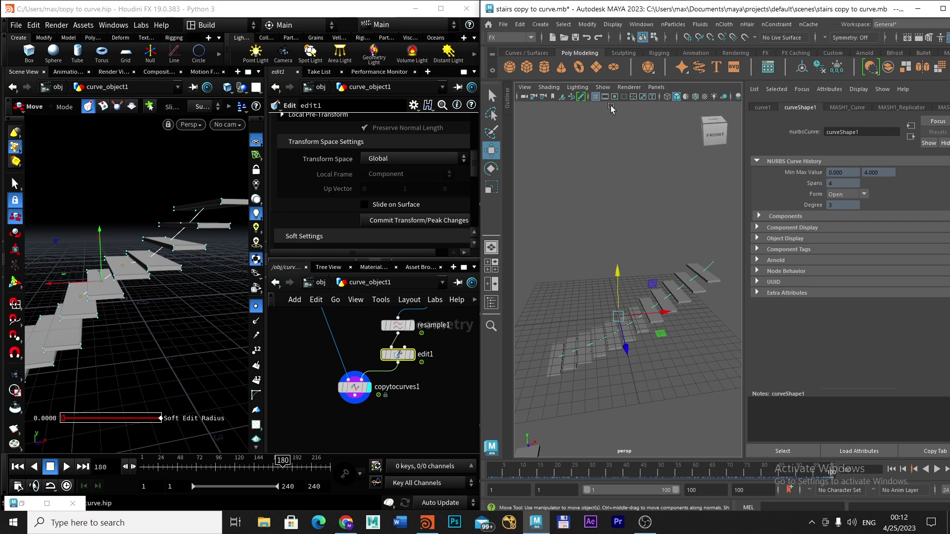
pyautogui.click(605, 88)
pyautogui.moveTo(653, 105)
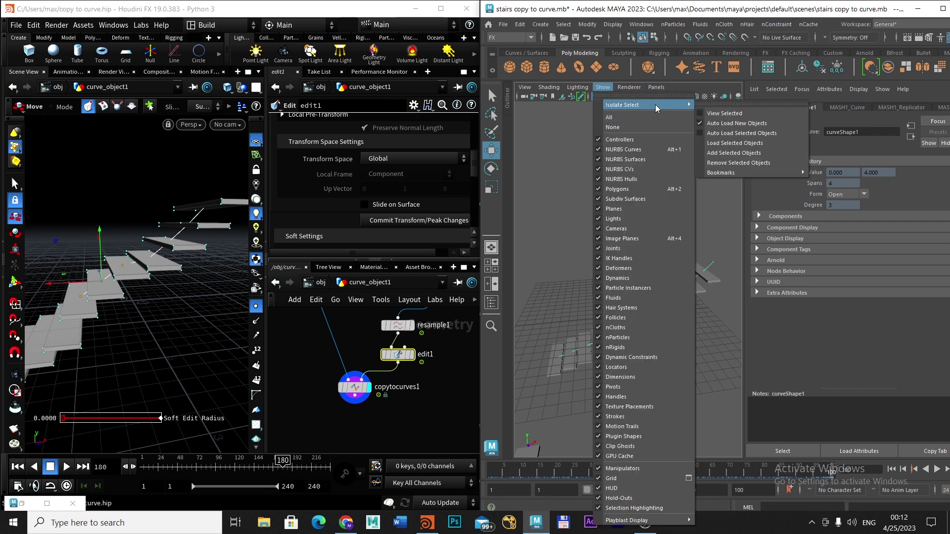
pyautogui.click(723, 114)
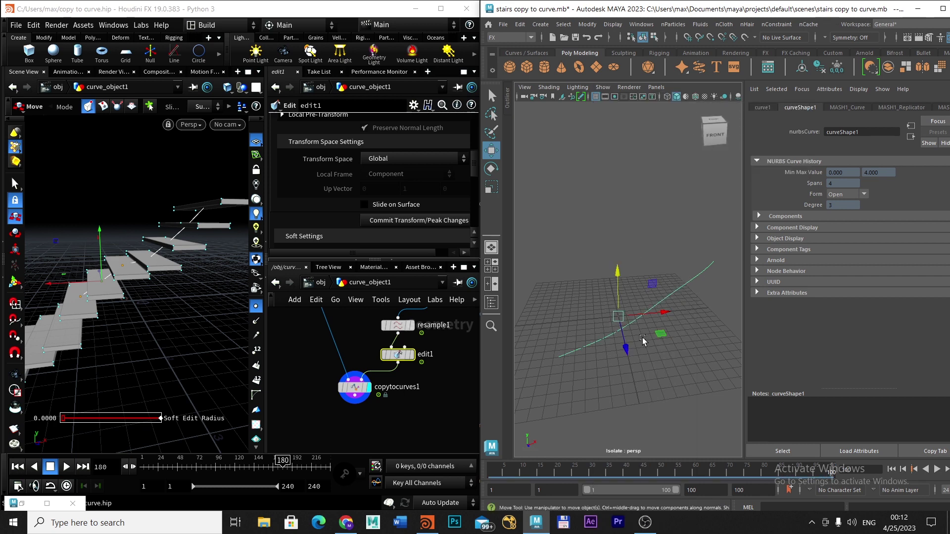
# Show the control vertices of the isolated curve and inspect their spacing from different angles.
pyautogui.moveTo(667, 226); pyautogui.dragTo(618, 230, button='right')
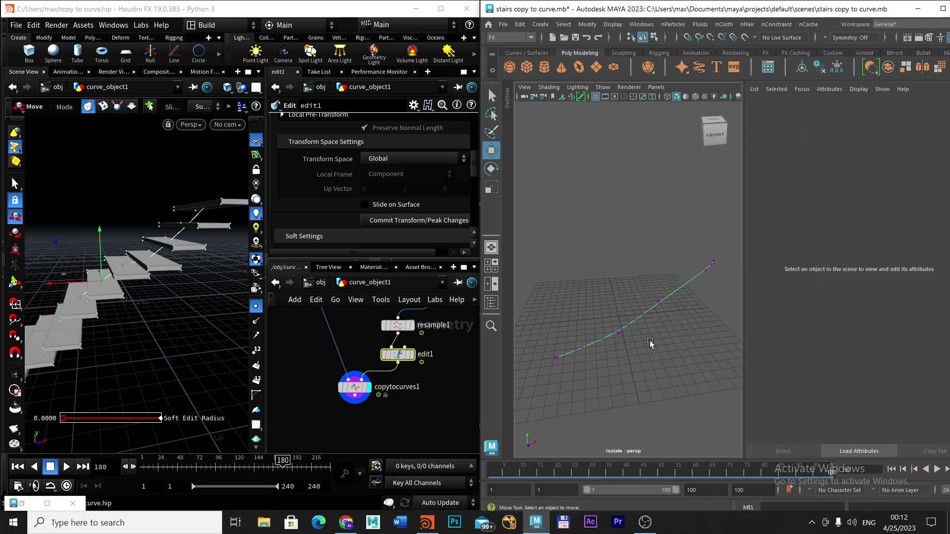
pyautogui.scroll(2, 650, 341)
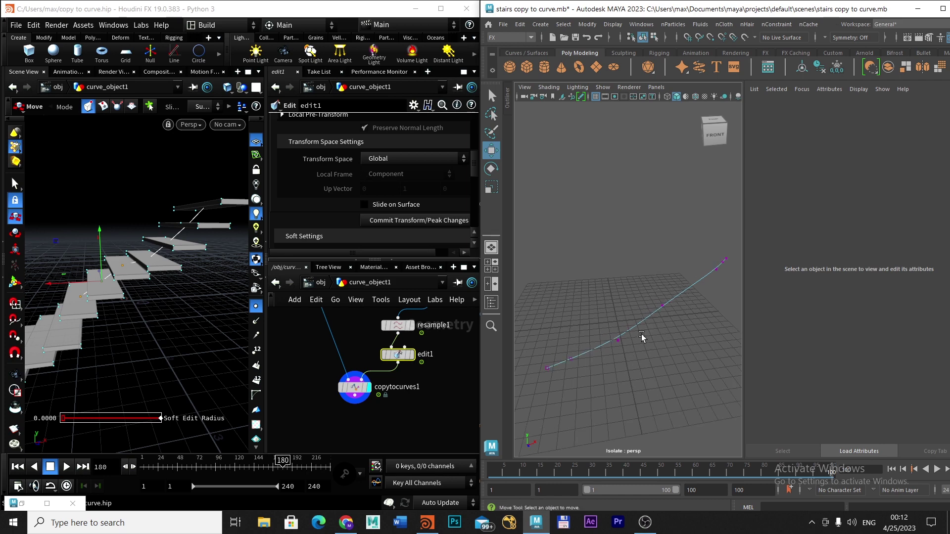
pyautogui.scroll(3, 642, 337)
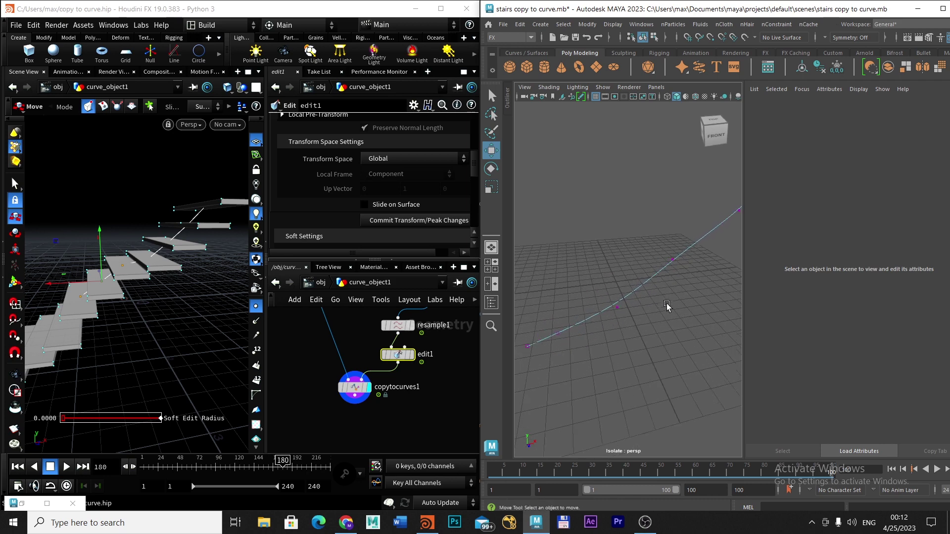
pyautogui.scroll(-3, 672, 309)
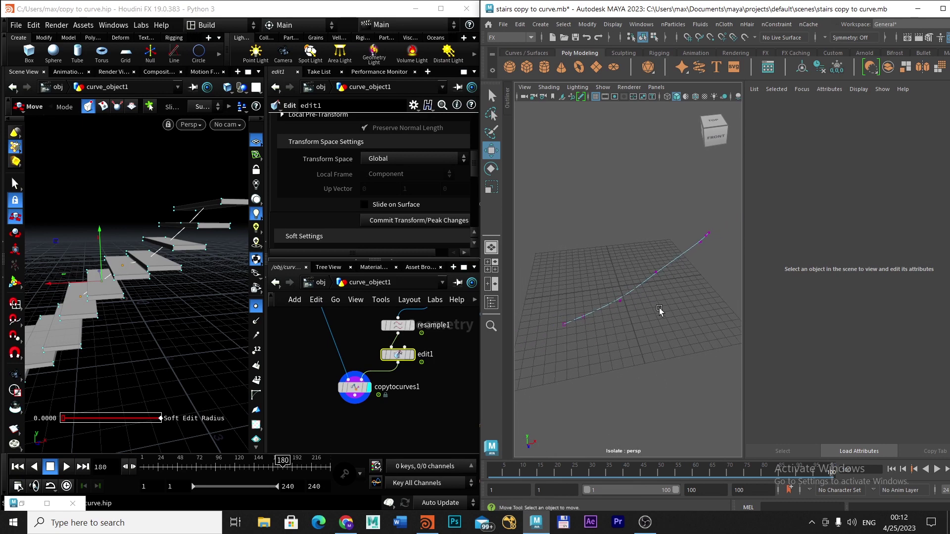
pyautogui.keyDown('alt'); pyautogui.moveTo(647, 315); pyautogui.dragTo(664, 327); pyautogui.keyUp('alt')
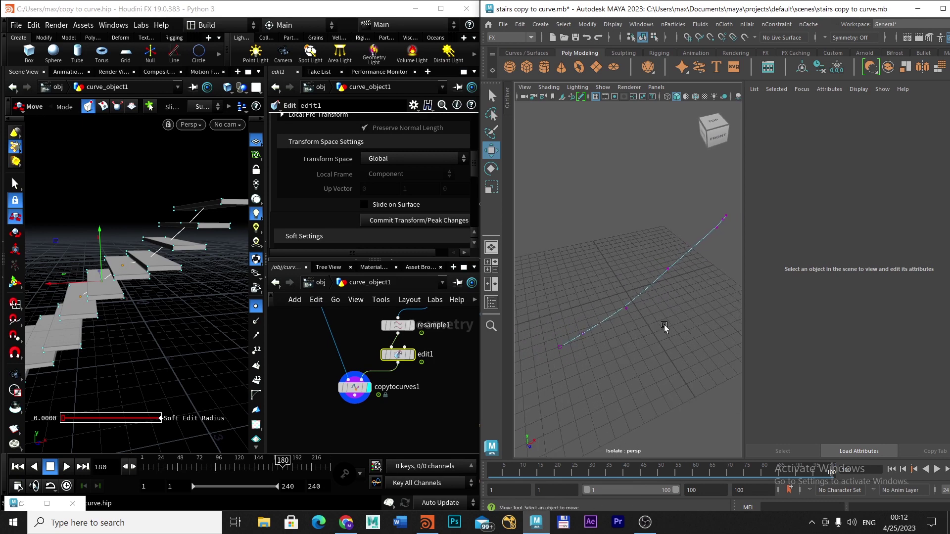
# Return the stair curve to object mode, switch to the Modeling menu set and maximize the Maya window.
pyautogui.rightClick(661, 275)
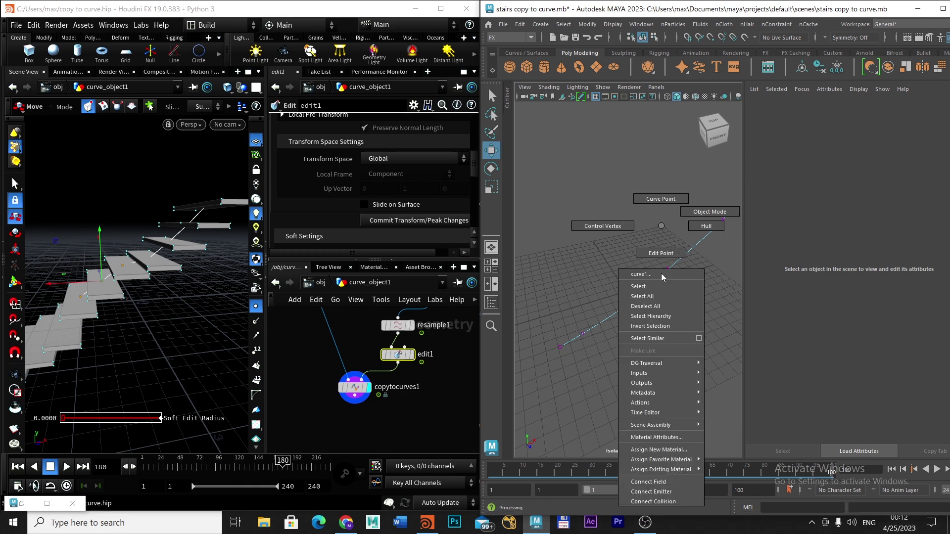
pyautogui.click(661, 273)
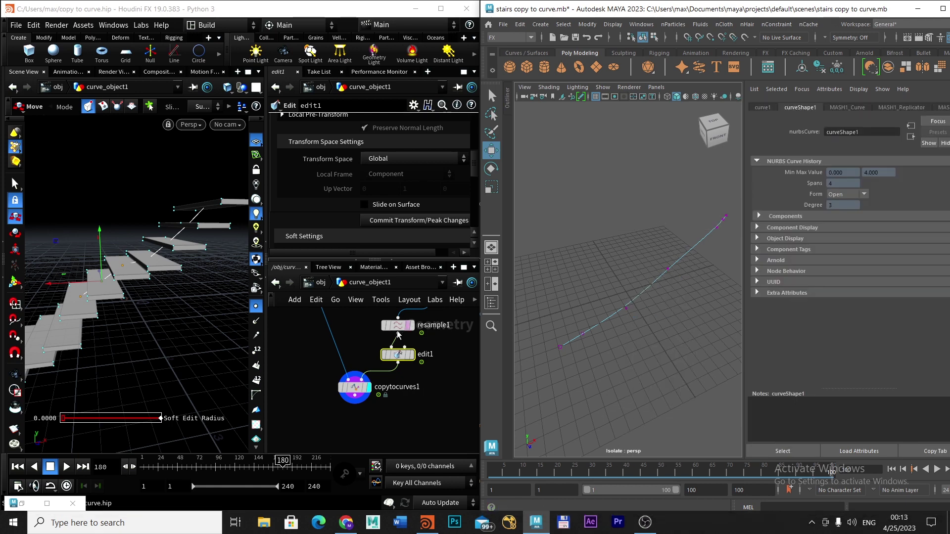
pyautogui.moveTo(636, 233); pyautogui.dragTo(676, 213, button='right')
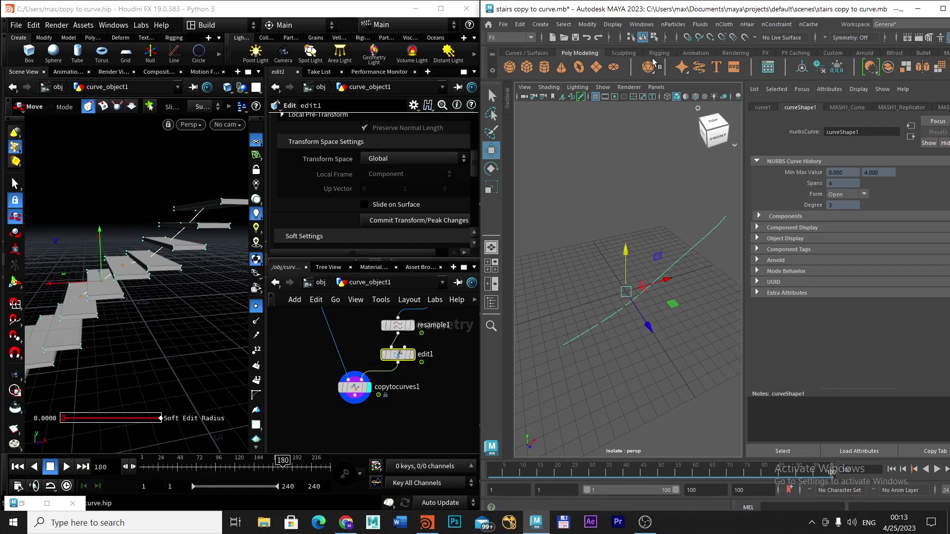
pyautogui.click(507, 38)
pyautogui.click(508, 49)
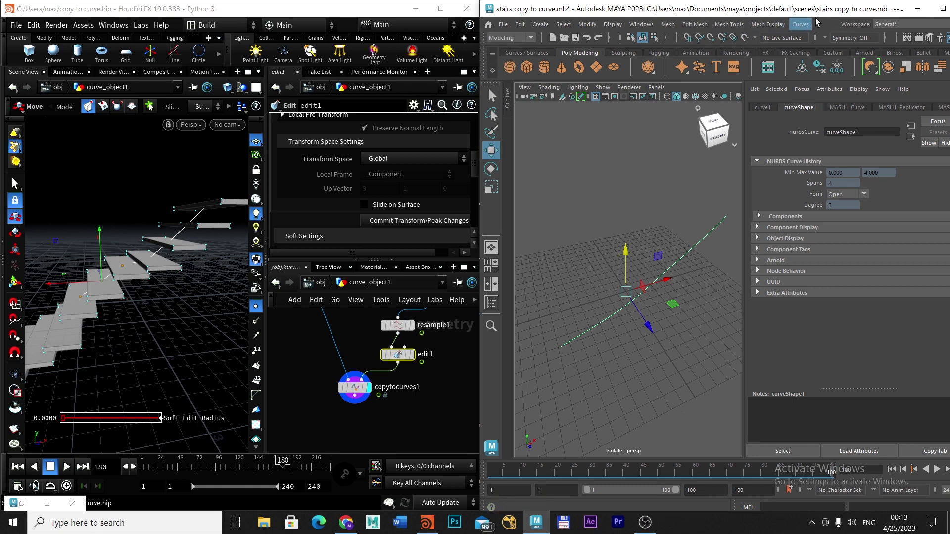
pyautogui.click(931, 10)
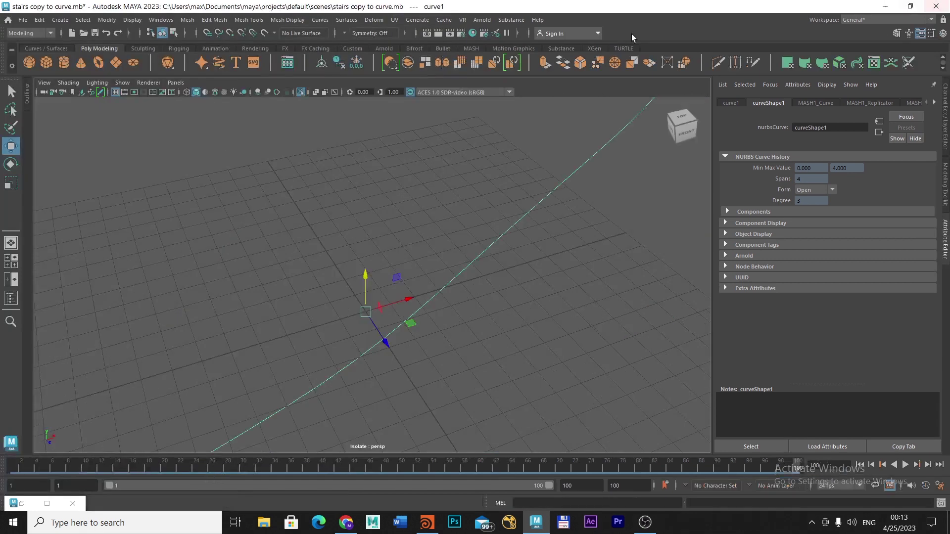
# Open the Rebuild Curve options for the selected curve and reset them to the default 4 spans.
pyautogui.click(320, 20)
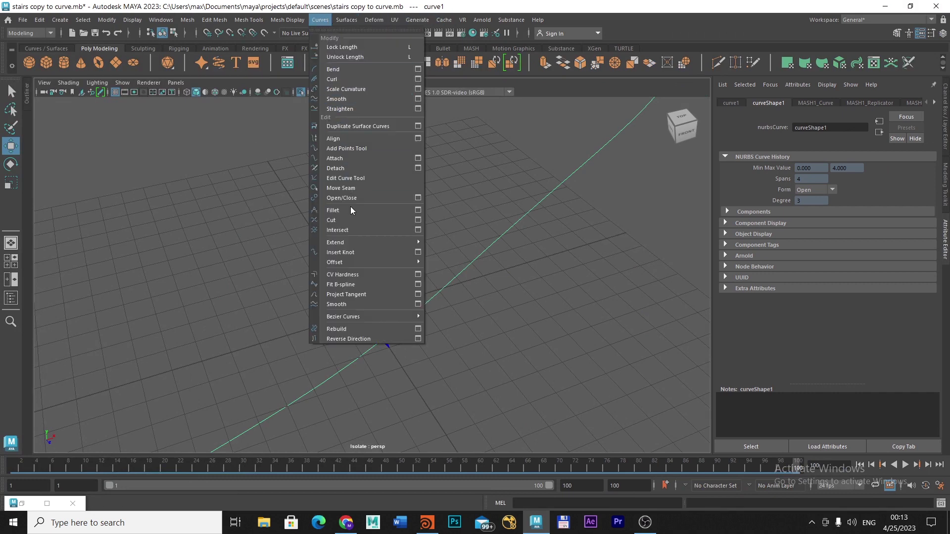
pyautogui.click(418, 329)
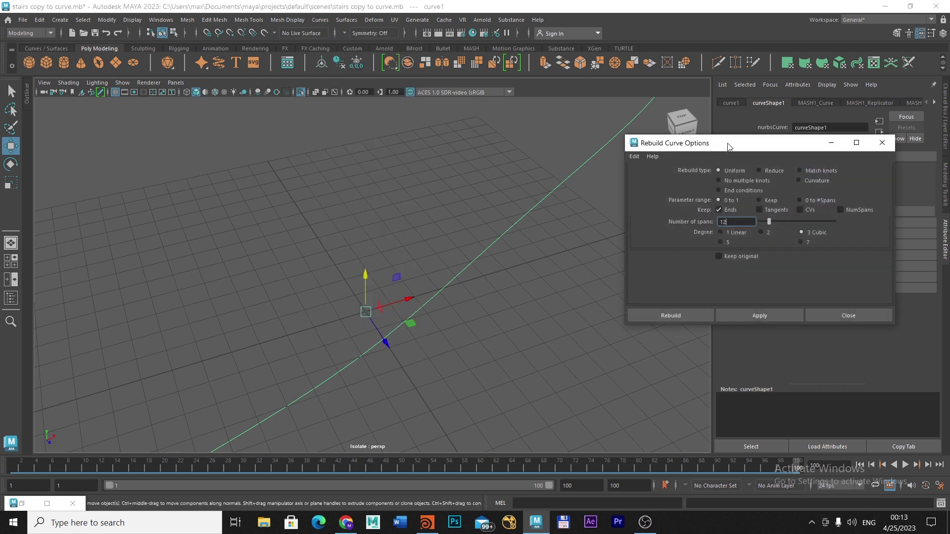
pyautogui.moveTo(729, 147); pyautogui.dragTo(766, 150)
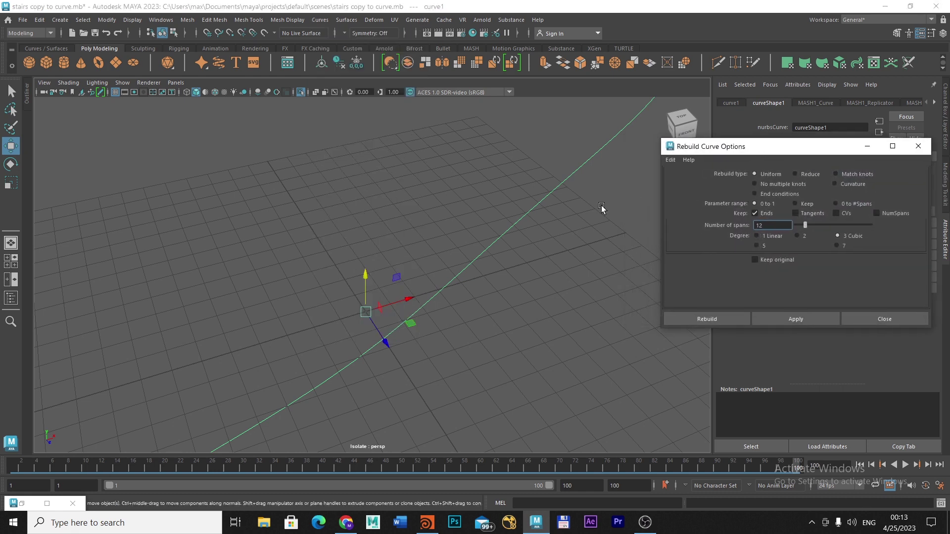
pyautogui.keyDown('alt'); pyautogui.moveTo(567, 304); pyautogui.dragTo(439, 295); pyautogui.keyUp('alt')
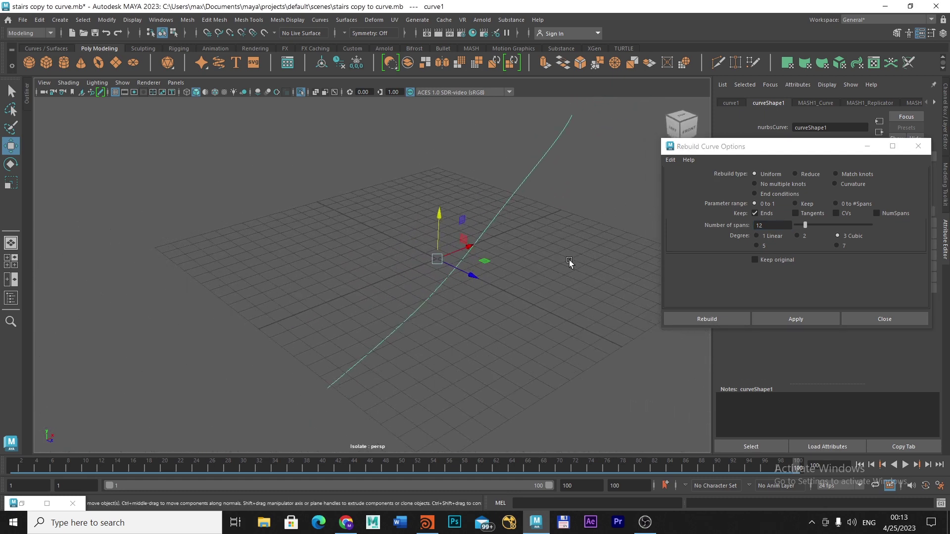
pyautogui.click(669, 162)
pyautogui.click(678, 181)
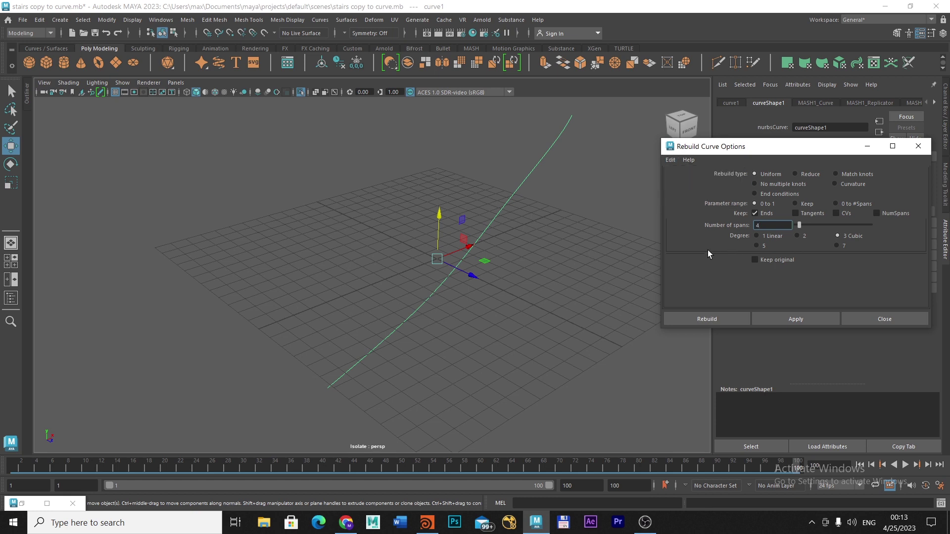
# Check the curve's edit points and rebuild it in object mode as a uniform cubic curve with 4 spans.
pyautogui.moveTo(488, 234); pyautogui.dragTo(487, 258, button='right')
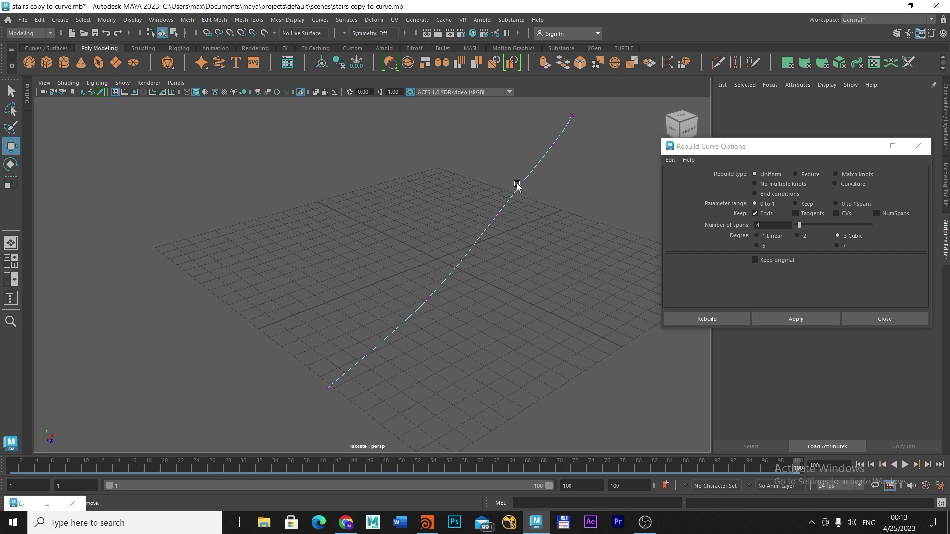
pyautogui.moveTo(517, 189); pyautogui.dragTo(575, 166, button='right')
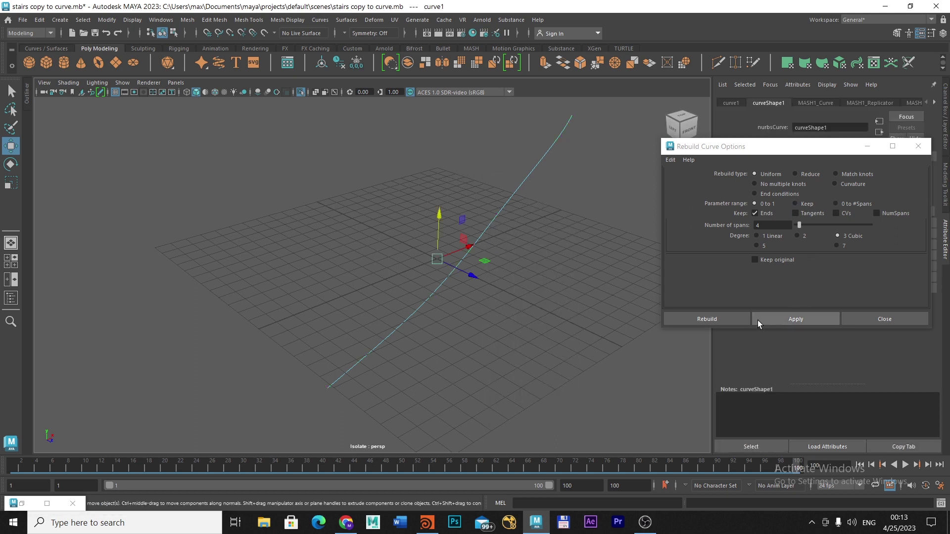
pyautogui.click(776, 316)
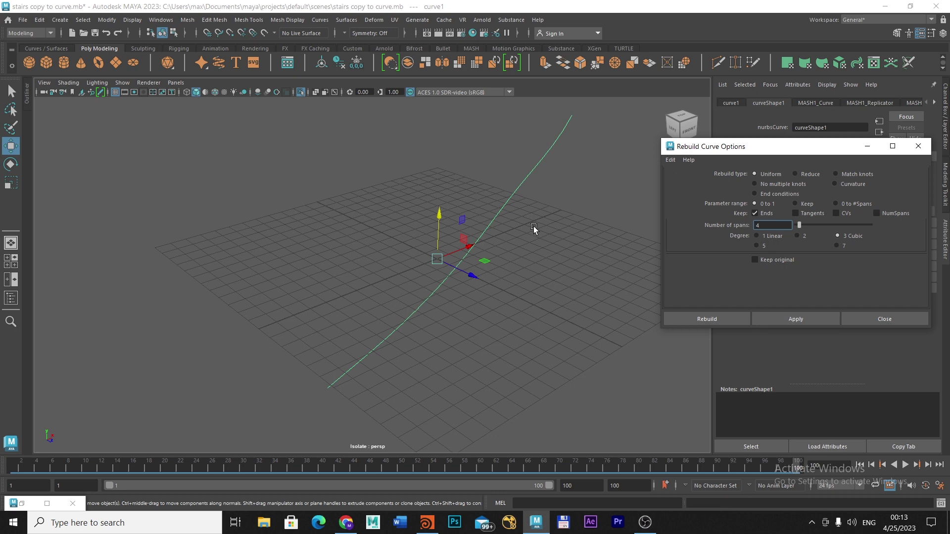
# Inspect the spacing of the rebuilt curve's control vertices and edit points from different angles.
pyautogui.moveTo(504, 208); pyautogui.dragTo(460, 215, button='right')
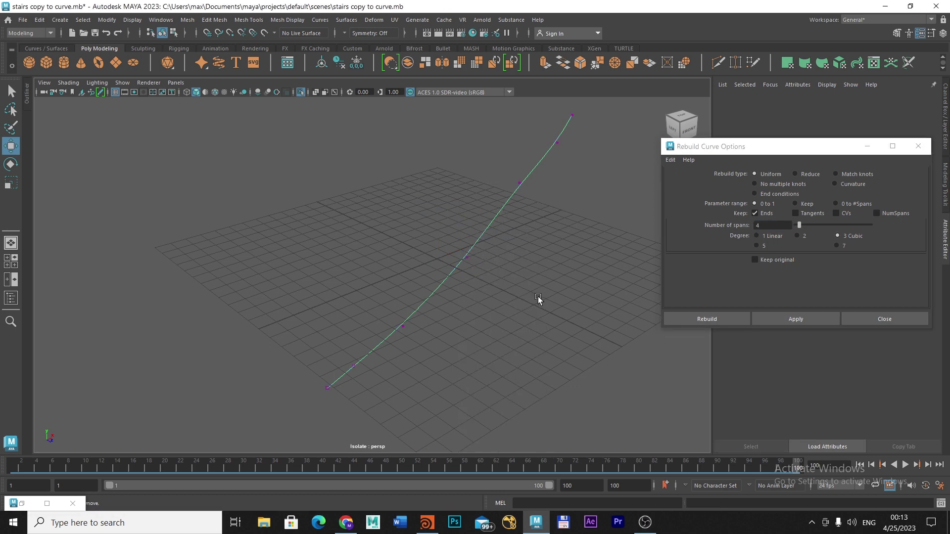
pyautogui.keyDown('alt'); pyautogui.moveTo(523, 298); pyautogui.dragTo(506, 308); pyautogui.keyUp('alt')
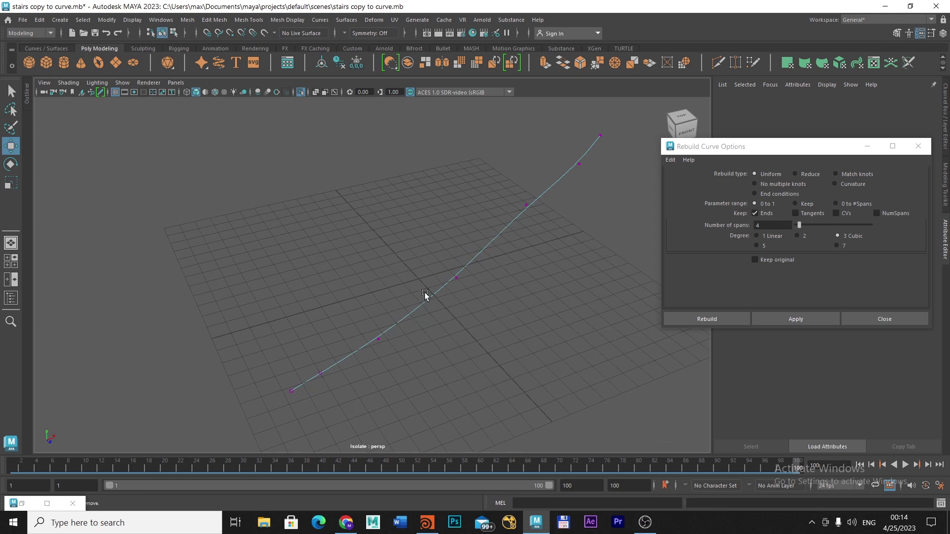
pyautogui.moveTo(461, 265); pyautogui.dragTo(467, 290, button='right')
pyautogui.keyDown('alt'); pyautogui.moveTo(487, 319); pyautogui.dragTo(468, 325); pyautogui.keyUp('alt')
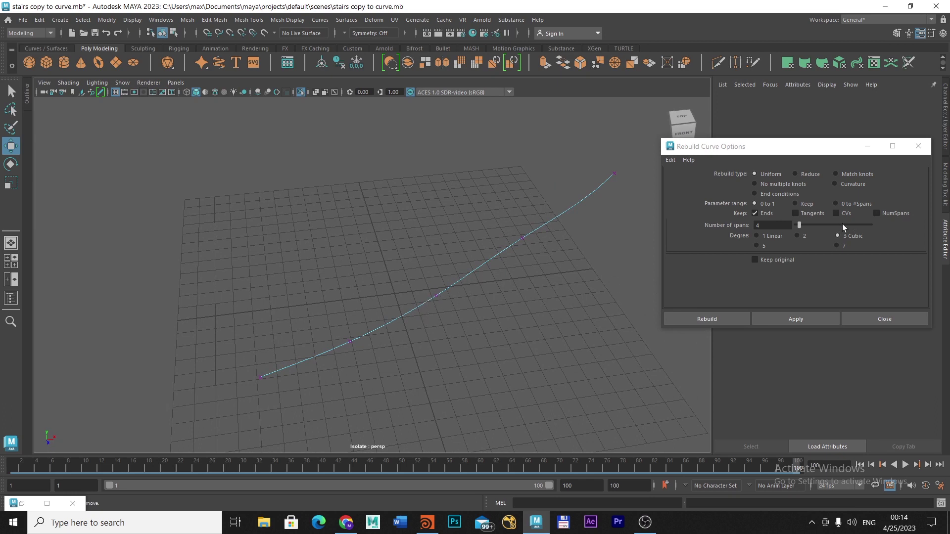
# Rebuild the curve in object mode with 8 spans and check the spacing of its edit points.
pyautogui.moveTo(557, 218); pyautogui.dragTo(581, 199, button='right')
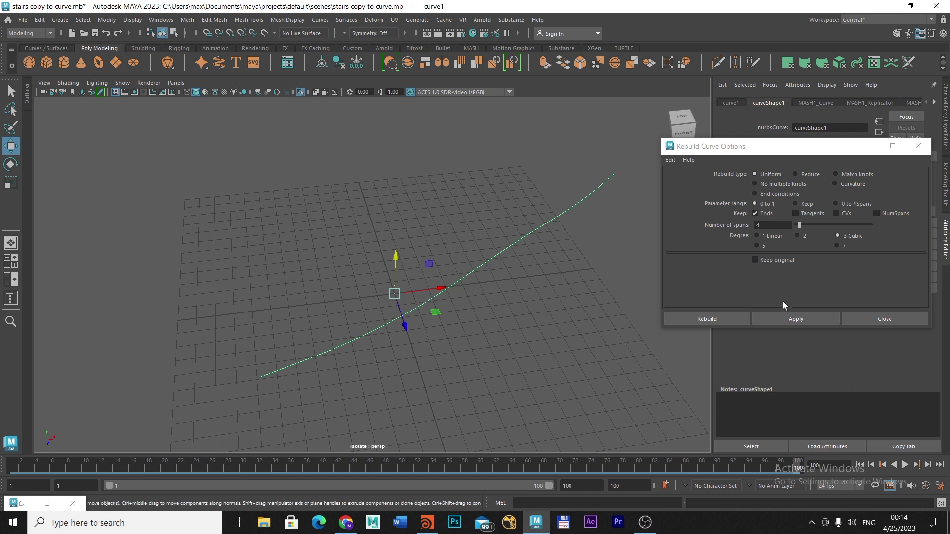
pyautogui.click(758, 225)
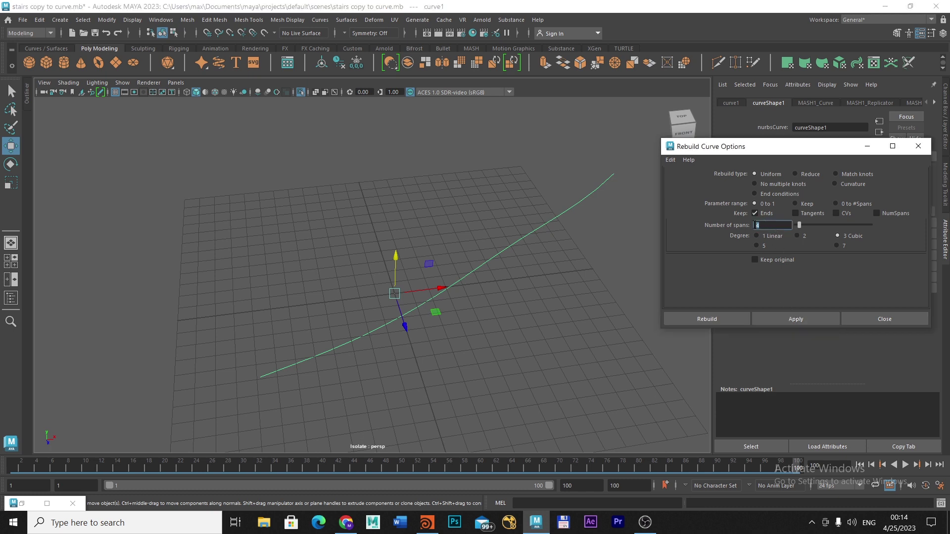
pyautogui.click(793, 320)
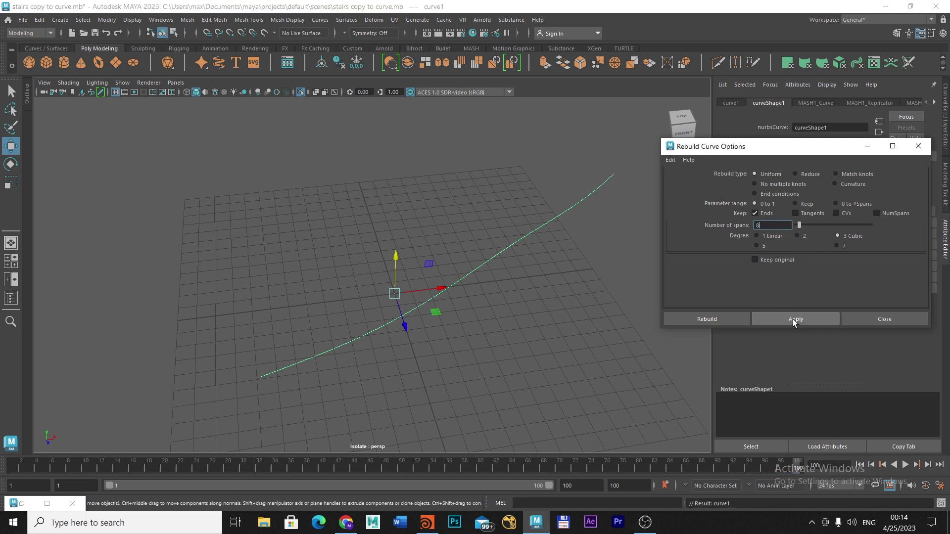
pyautogui.moveTo(504, 253); pyautogui.dragTo(505, 277, button='right')
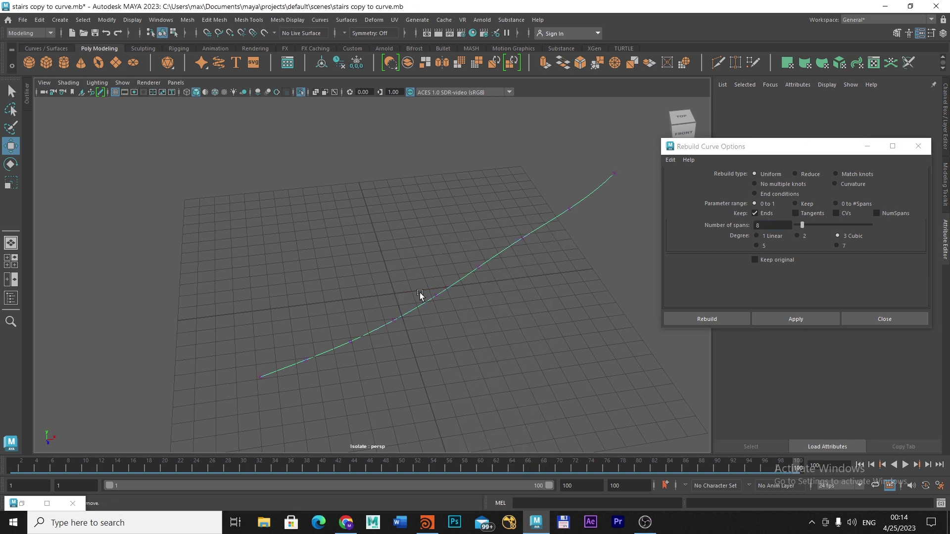
pyautogui.moveTo(533, 233); pyautogui.dragTo(575, 221, button='right')
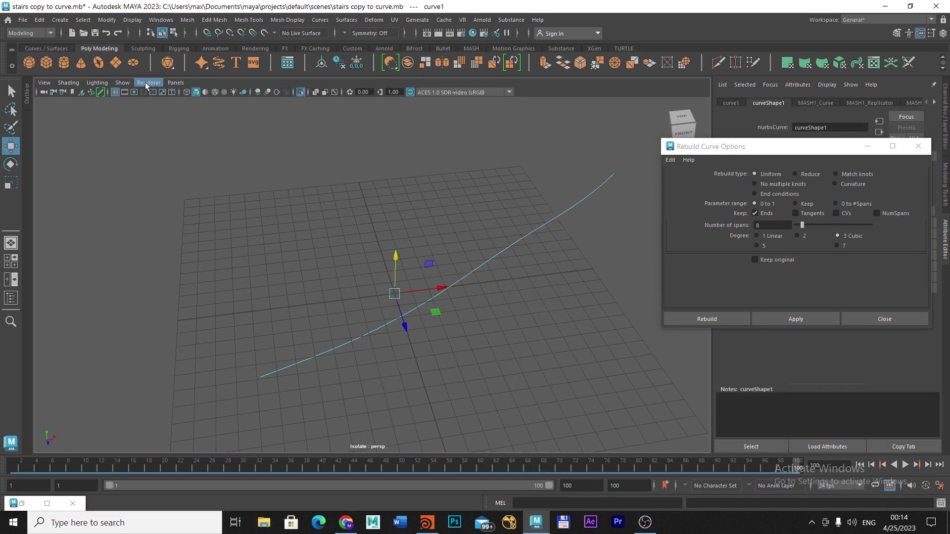
# Turn off the curve's isolation in the perspective view to show the MASH stairs again.
pyautogui.click(123, 82)
pyautogui.moveTo(141, 101)
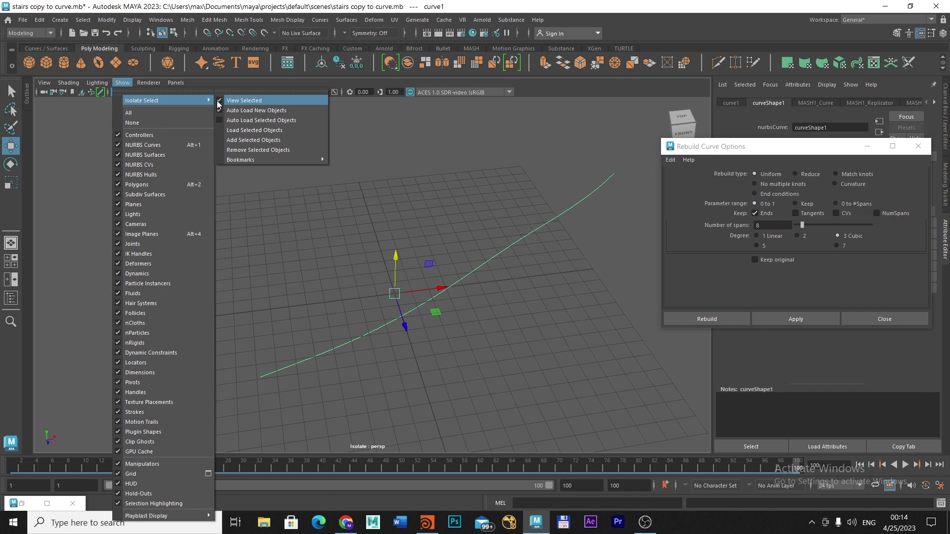
pyautogui.click(238, 100)
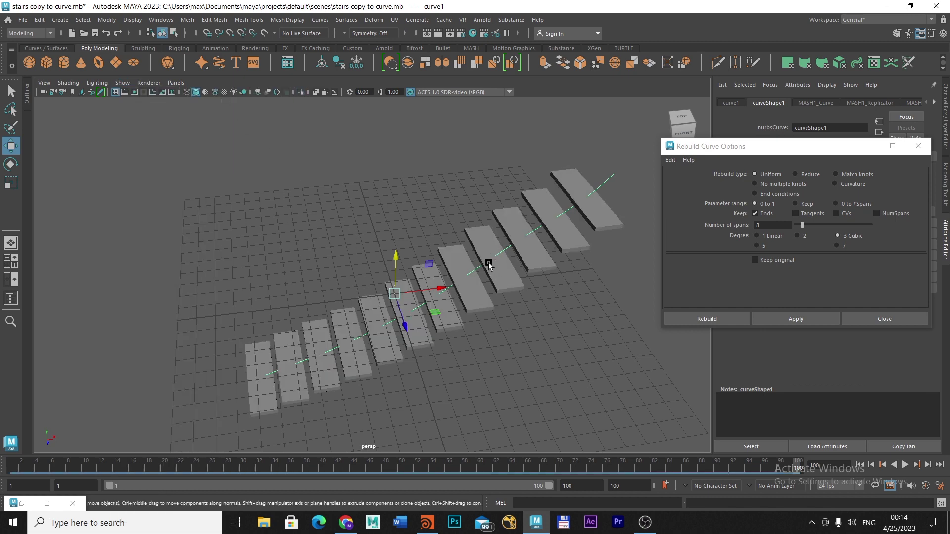
# Clear the vertex display on the MASH stairs and show the control vertices of the rebuilt curve instead.
pyautogui.moveTo(487, 228); pyautogui.dragTo(436, 229, button='right')
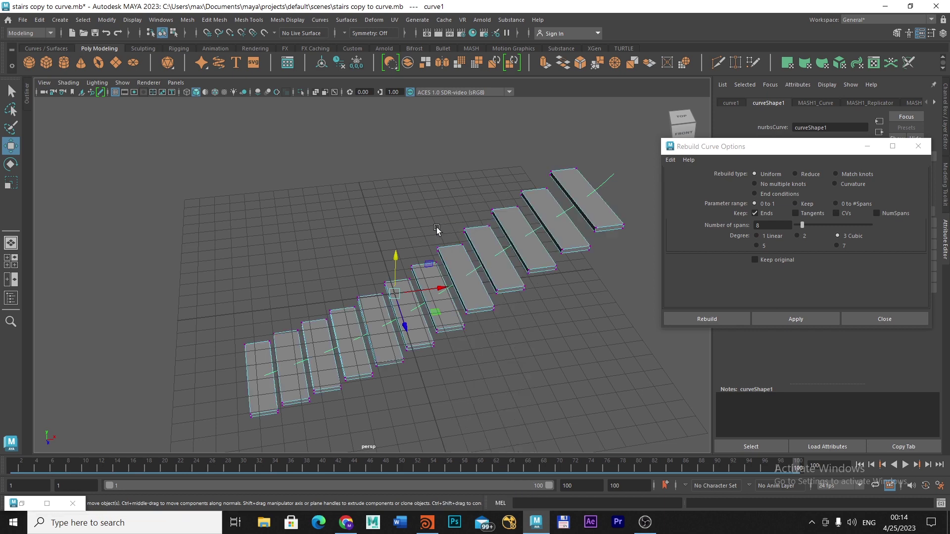
pyautogui.click(635, 193)
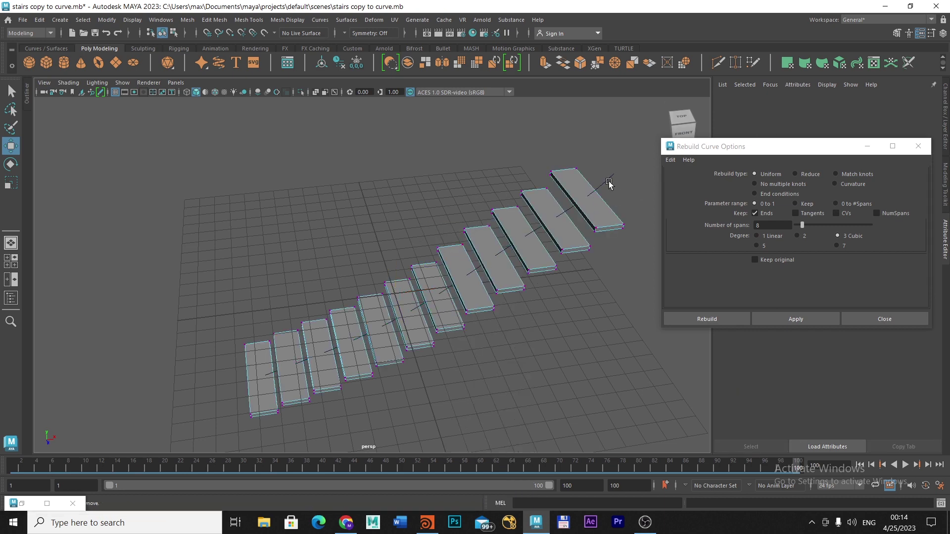
pyautogui.click(609, 184)
pyautogui.moveTo(609, 185); pyautogui.dragTo(551, 183, button='right')
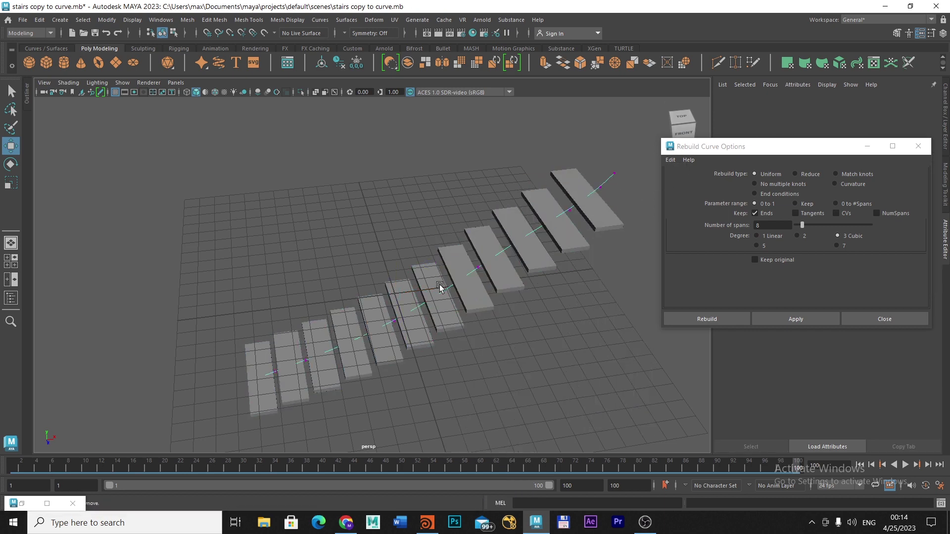
# Move the curve's control vertices cv[4] and cv[5] to test how the MASH stairs follow them.
pyautogui.keyDown('alt'); pyautogui.moveTo(501, 351); pyautogui.dragTo(444, 326); pyautogui.keyUp('alt')
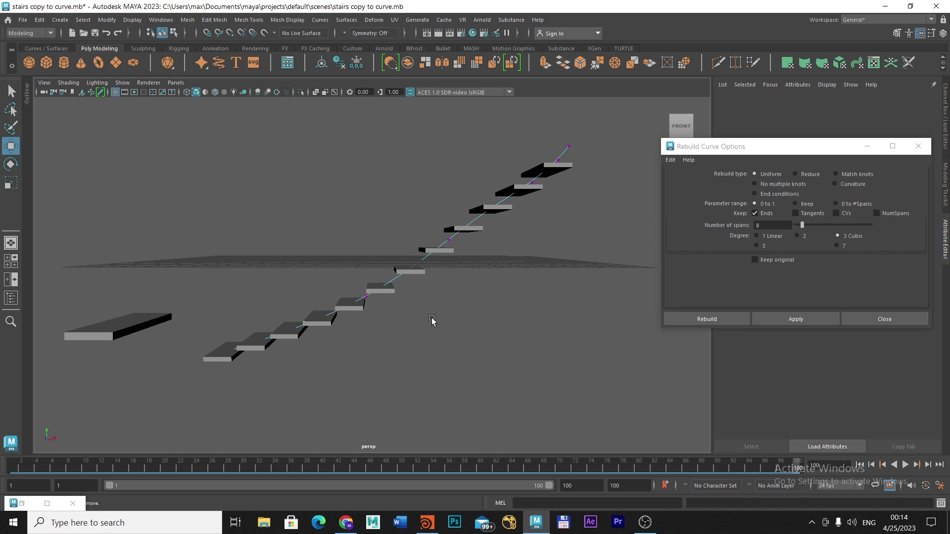
pyautogui.click(366, 296)
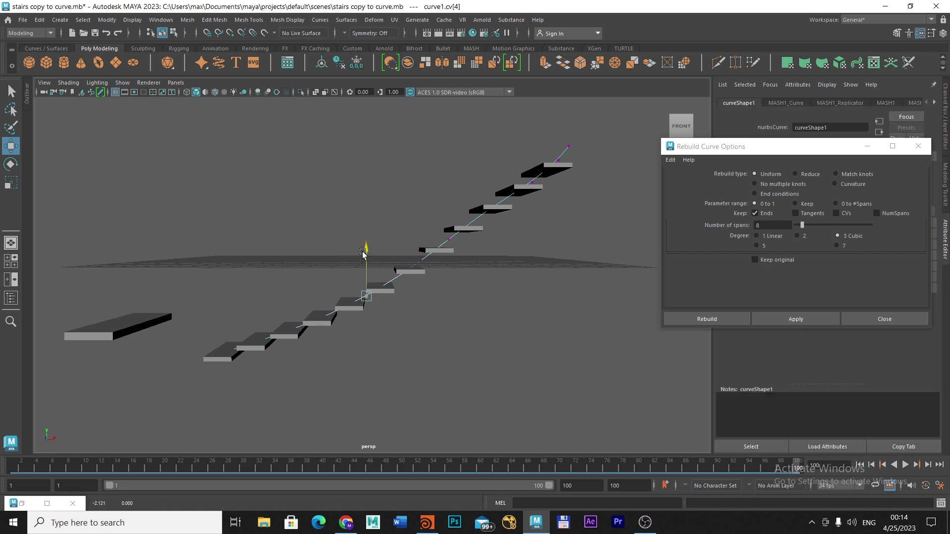
pyautogui.moveTo(364, 251); pyautogui.dragTo(415, 299)
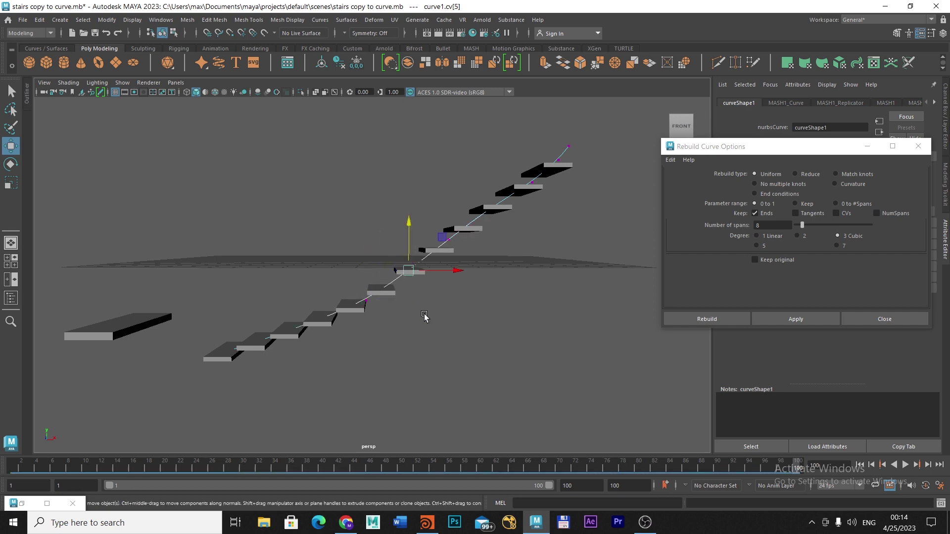
pyautogui.keyDown('alt'); pyautogui.moveTo(445, 341); pyautogui.dragTo(482, 353); pyautogui.keyUp('alt')
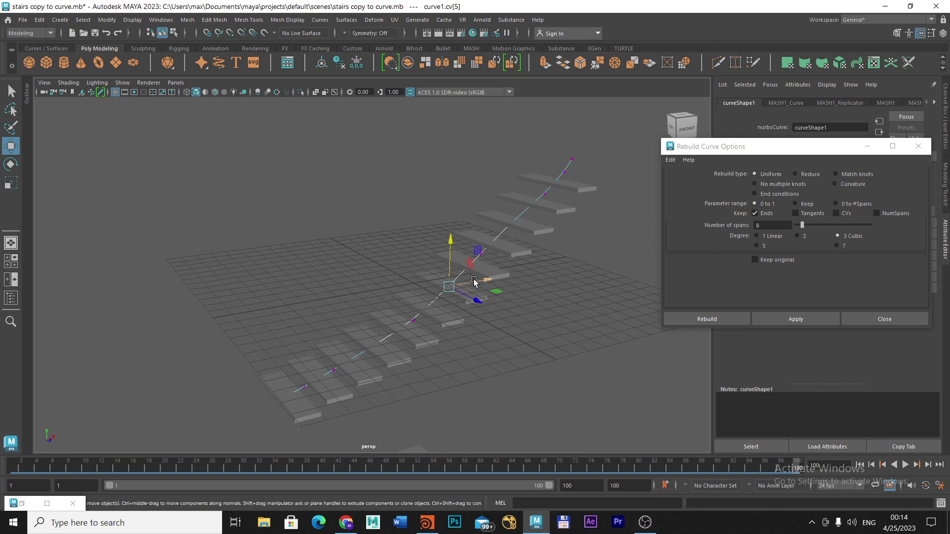
pyautogui.keyDown('alt'); pyautogui.moveTo(474, 374); pyautogui.dragTo(565, 344); pyautogui.keyUp('alt')
pyautogui.moveTo(429, 228); pyautogui.dragTo(463, 292)
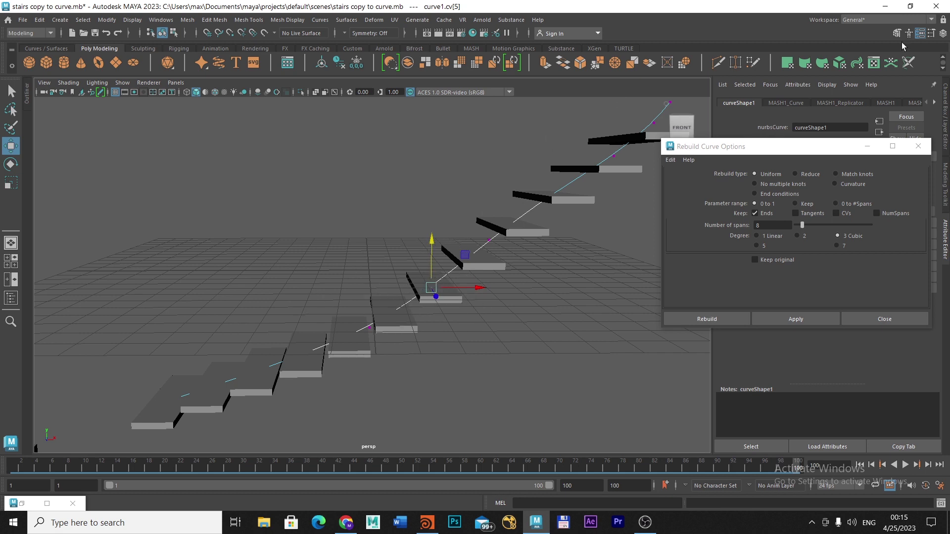
# Restore the Maya window from full screen and place it beside Houdini, extending its height down to the taskbar.
pyautogui.click(910, 7)
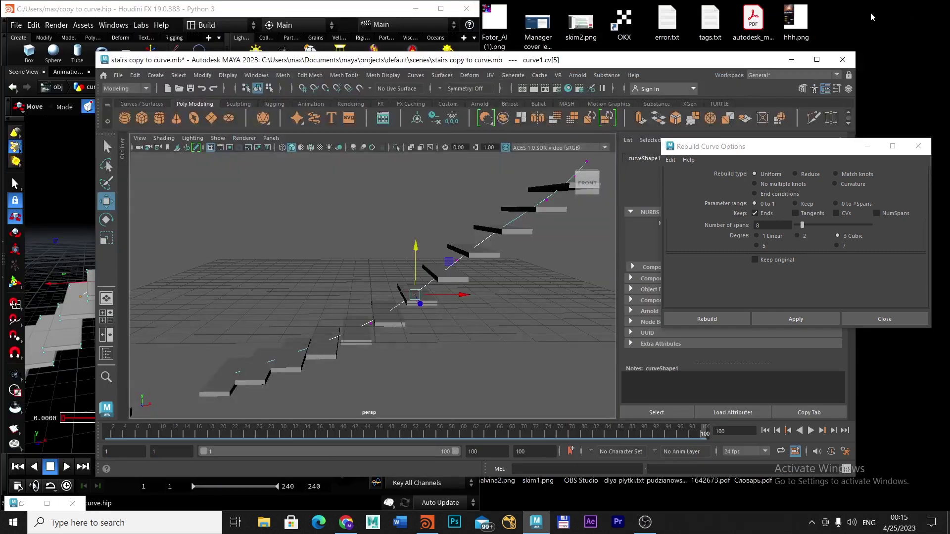
pyautogui.moveTo(441, 65); pyautogui.dragTo(573, 29)
pyautogui.moveTo(225, 41); pyautogui.dragTo(524, 11)
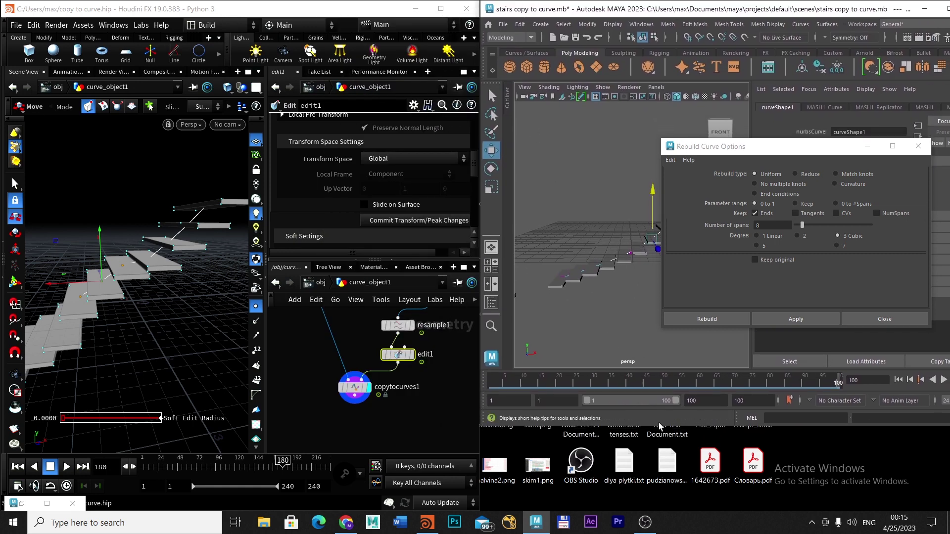
pyautogui.moveTo(660, 427); pyautogui.dragTo(660, 509)
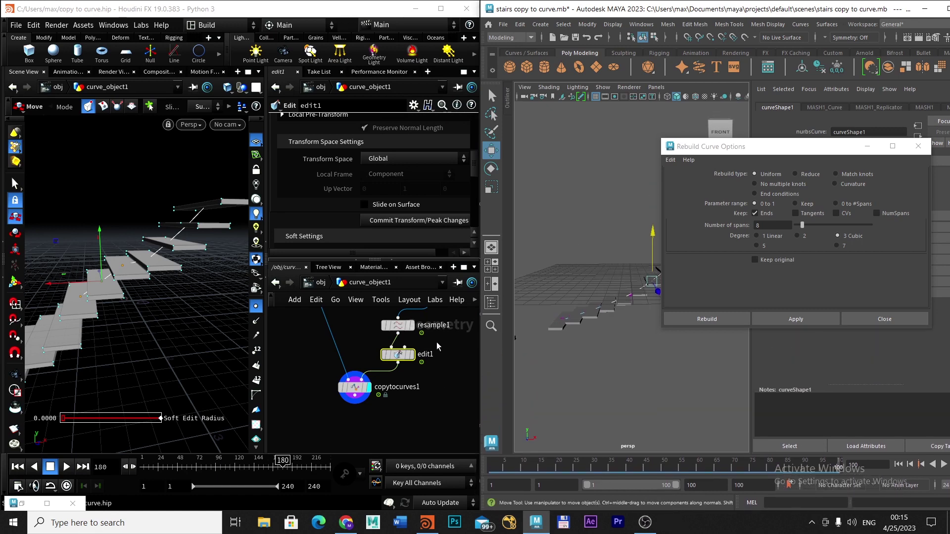
# Enlarge the resample1 and edit1 nodes in the Houdini network and fit the Houdini and Maya windows side by side.
pyautogui.scroll(4, 438, 351)
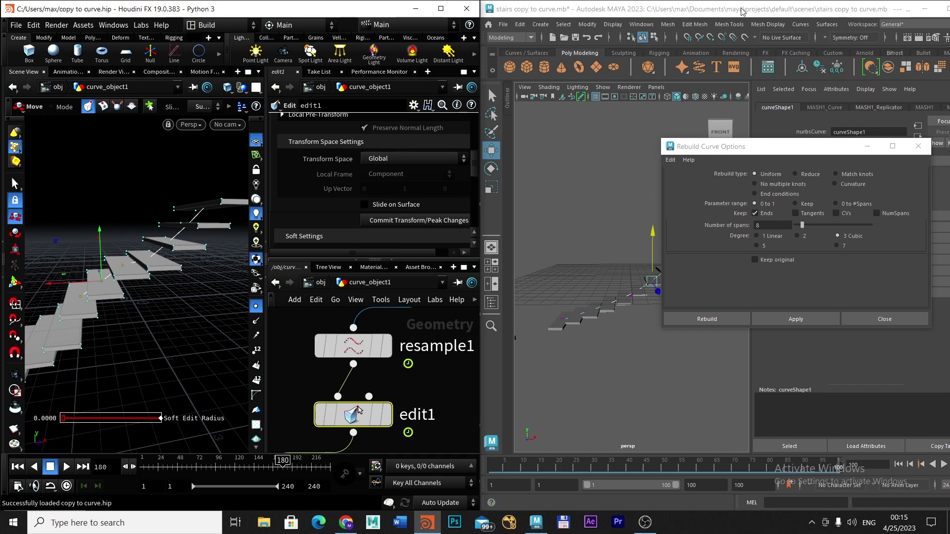
pyautogui.moveTo(753, 4); pyautogui.dragTo(716, 14)
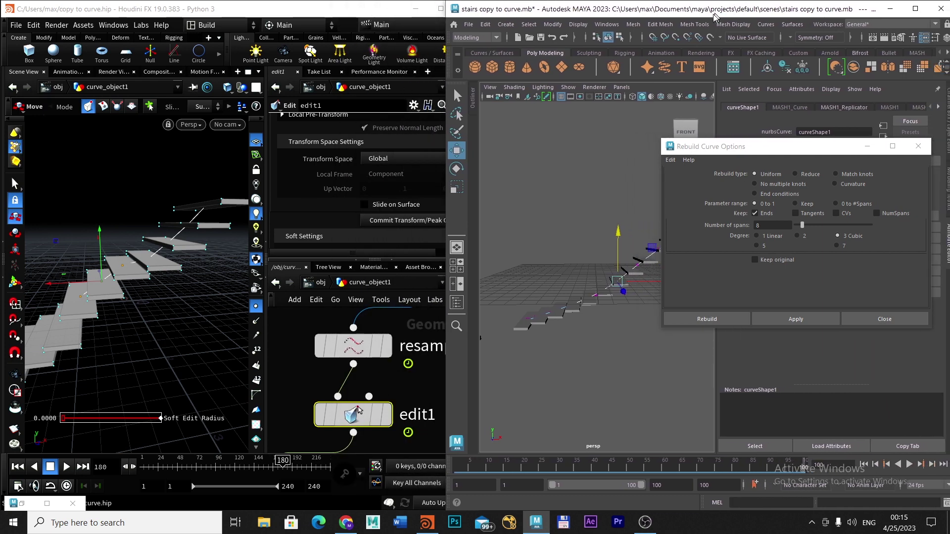
pyautogui.moveTo(447, 60); pyautogui.dragTo(463, 34)
pyautogui.click(371, 11)
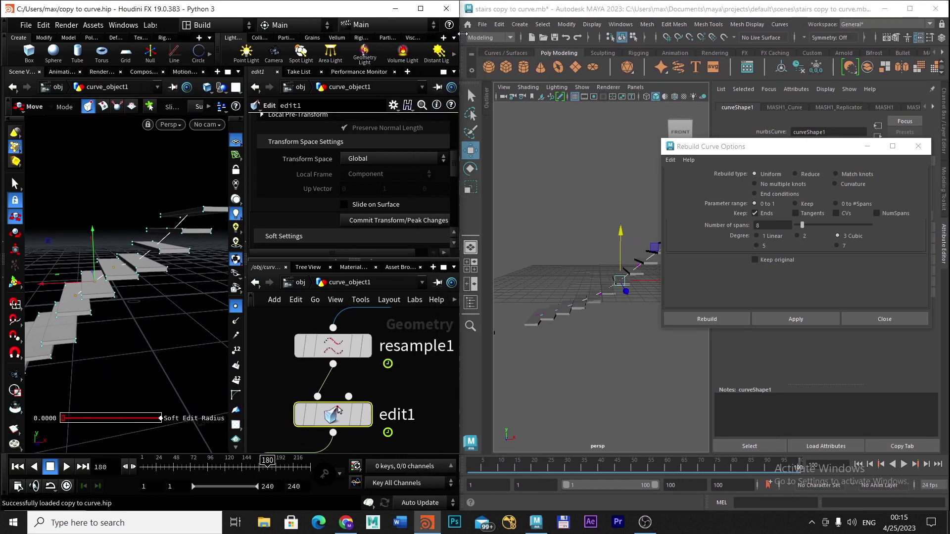